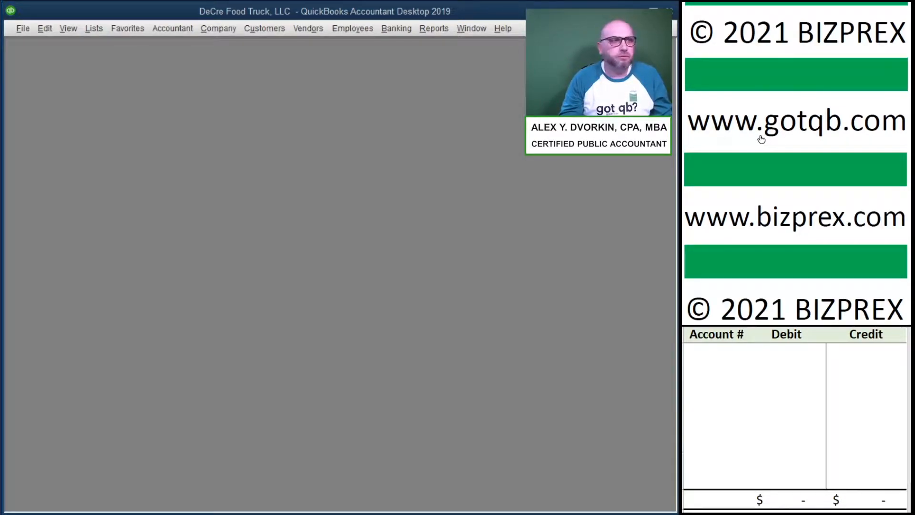
Start a reconciliation of the CreditFirst credit card account and enter an ending balance of 5,266.13 from the June statement.
scroll(760, 139, down, 10)
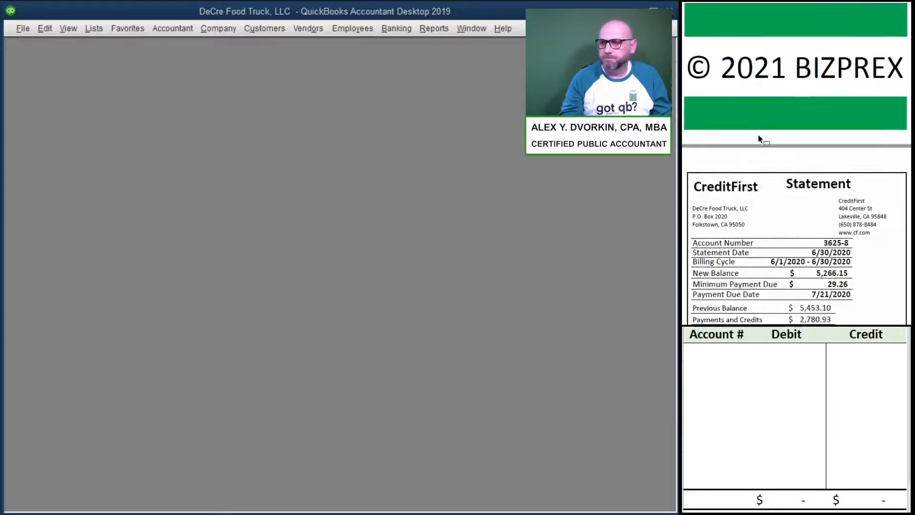
scroll(759, 135, down, 1)
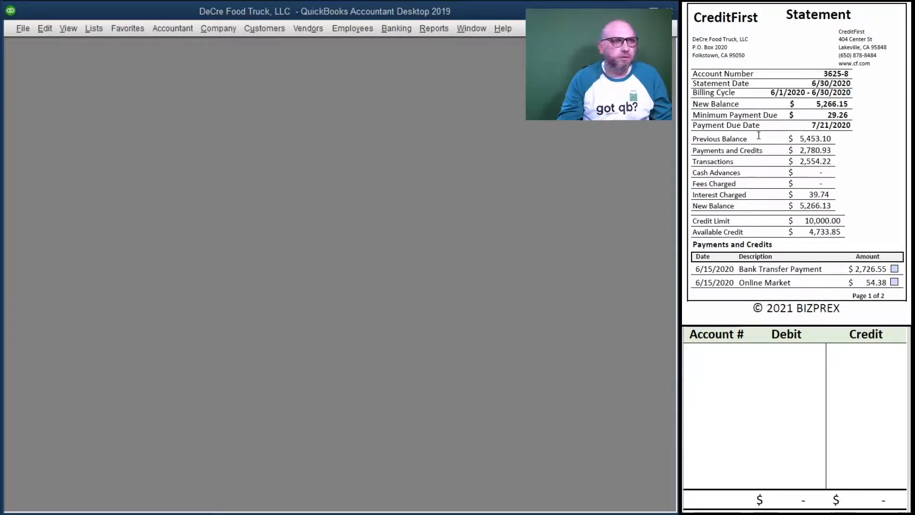
click(400, 29)
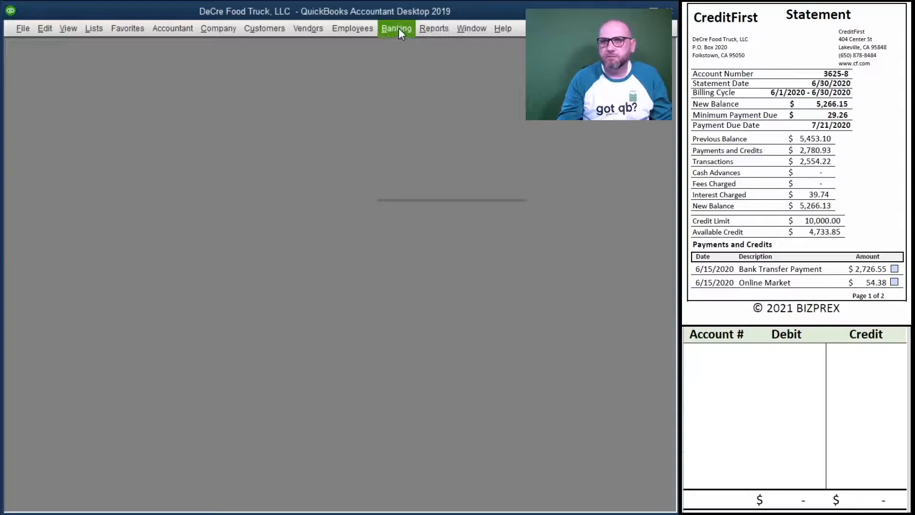
click(459, 135)
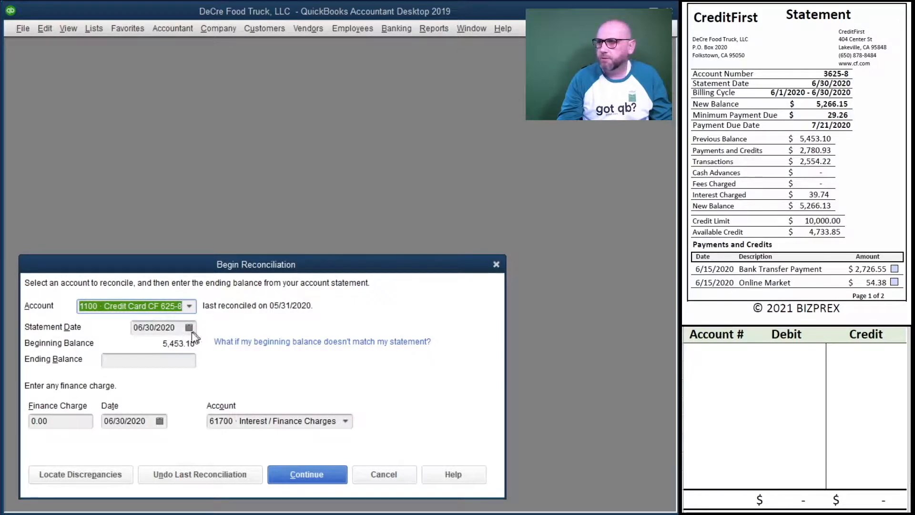
click(155, 360)
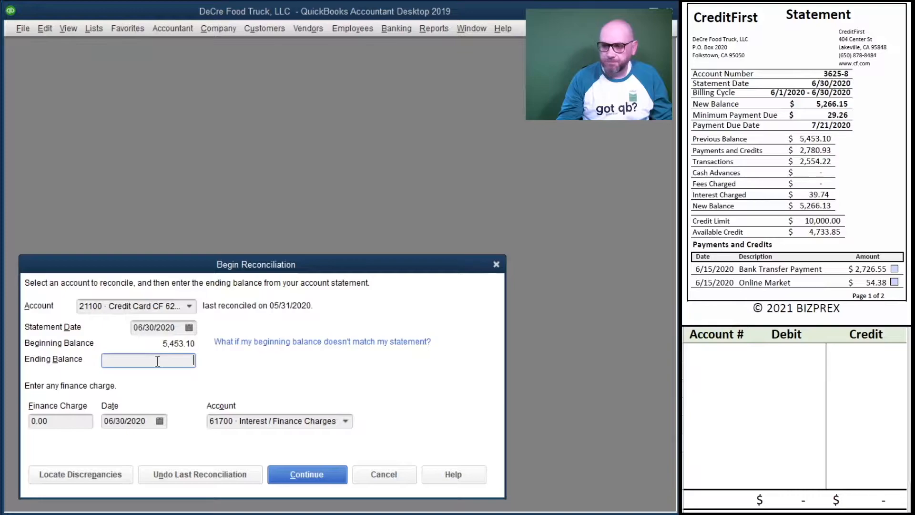
text(5266.13)
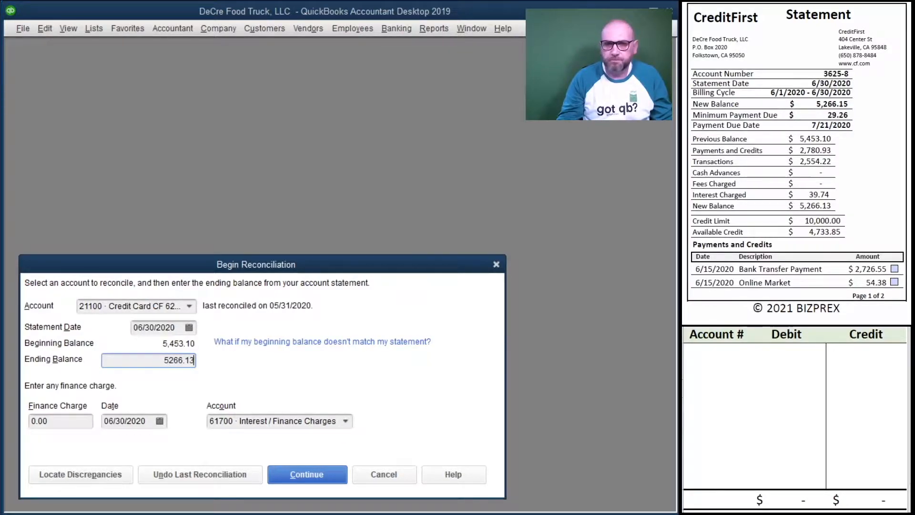
key(Tab)
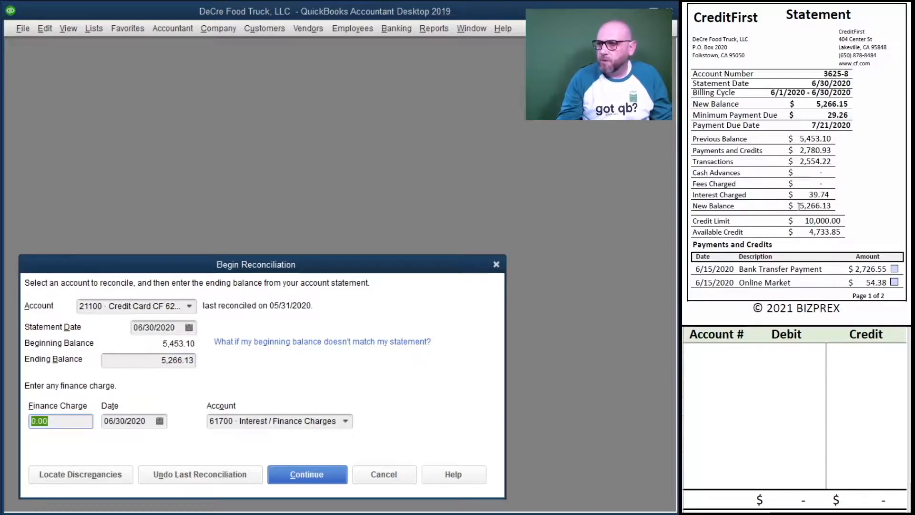
Enter the statement's interest charge of 39.74 as the reconciliation's finance charge.
scroll(793, 210, down, 10)
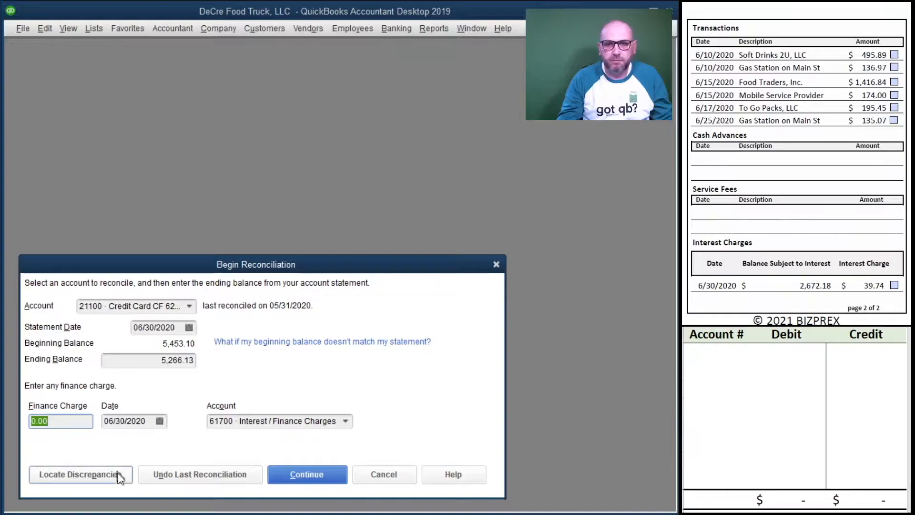
text(39.74)
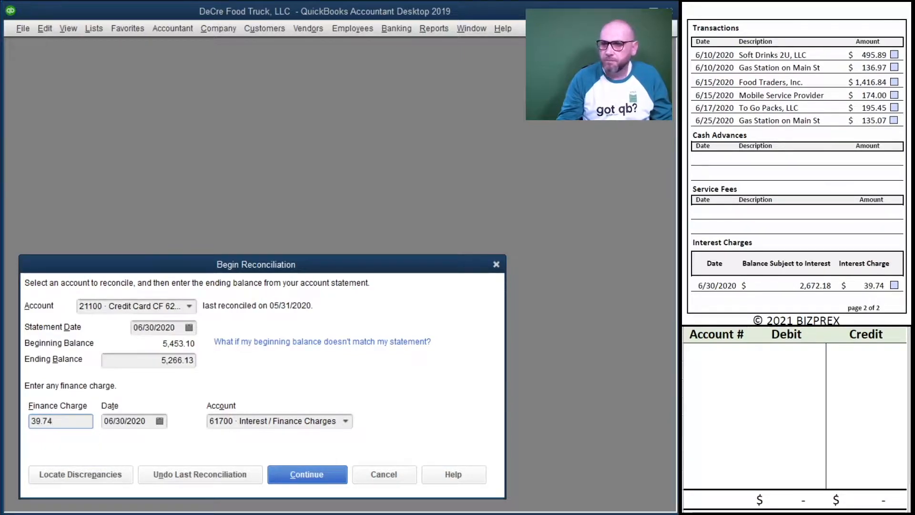
key(Tab)
key(Tab)
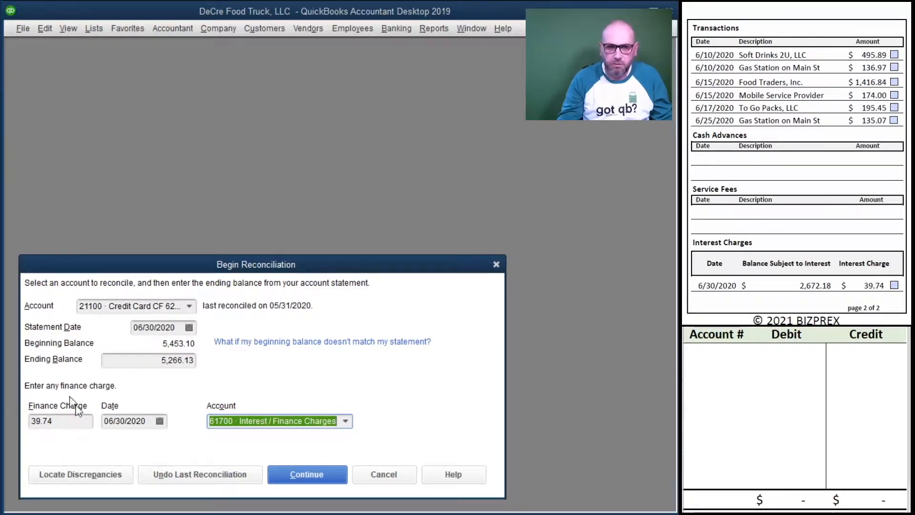
Record a 39.74 credit to ledger account 21100 in the first row of the T-account worksheet.
click(736, 358)
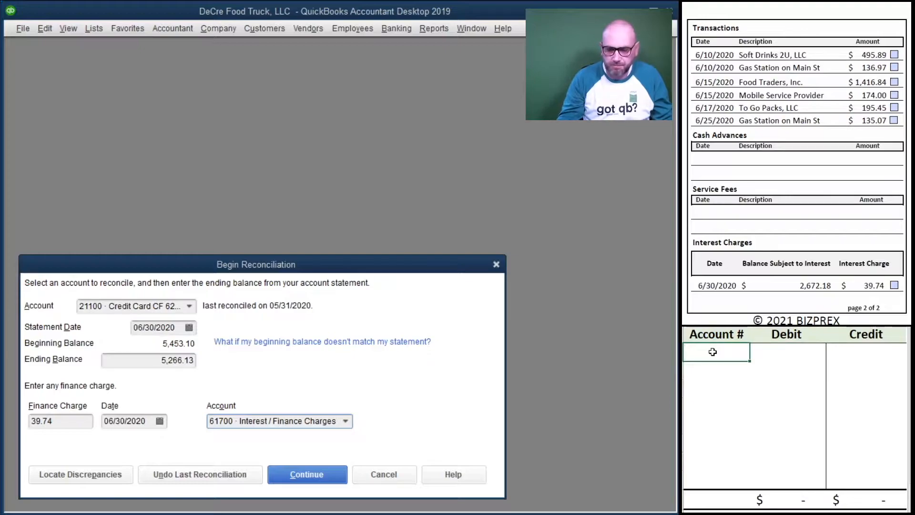
text(21100)
key(Tab)
key(Tab)
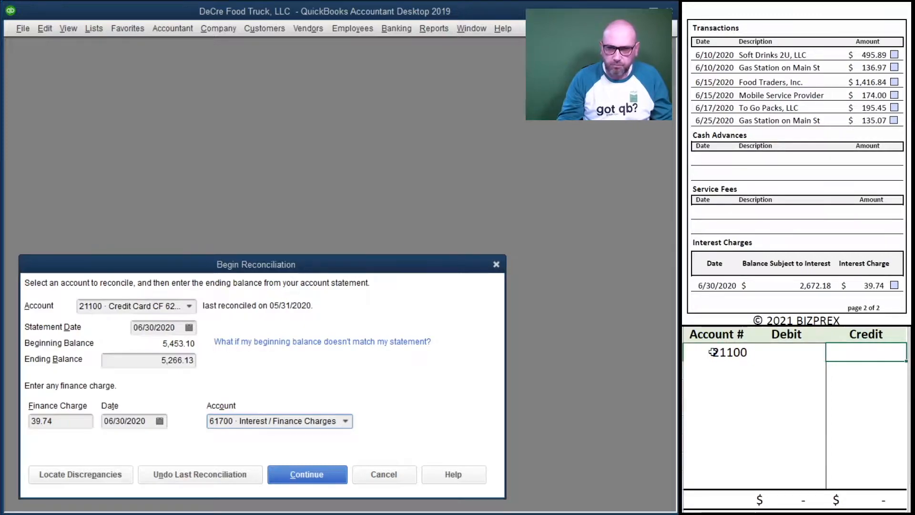
text(39.74)
key(Return)
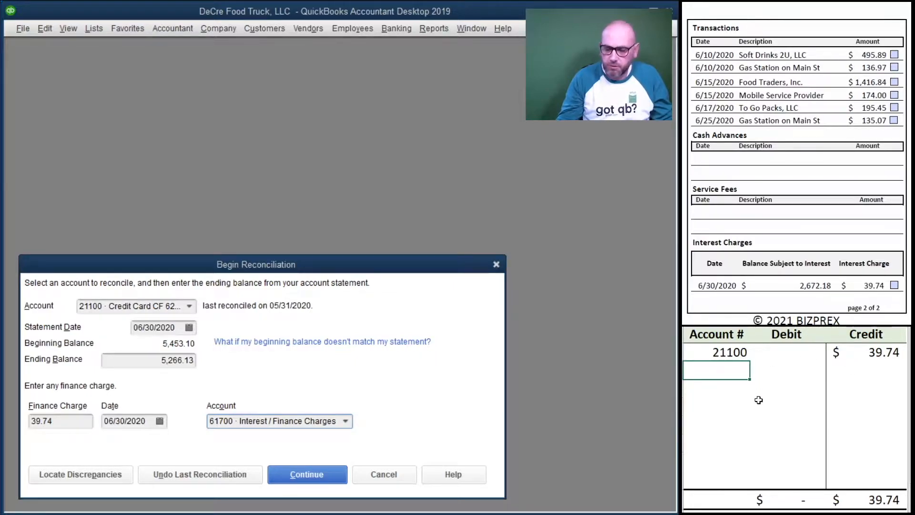
Record the matching 39.74 debit to ledger account 61700 in the second row of the T-account worksheet.
text(1700)
key(Tab)
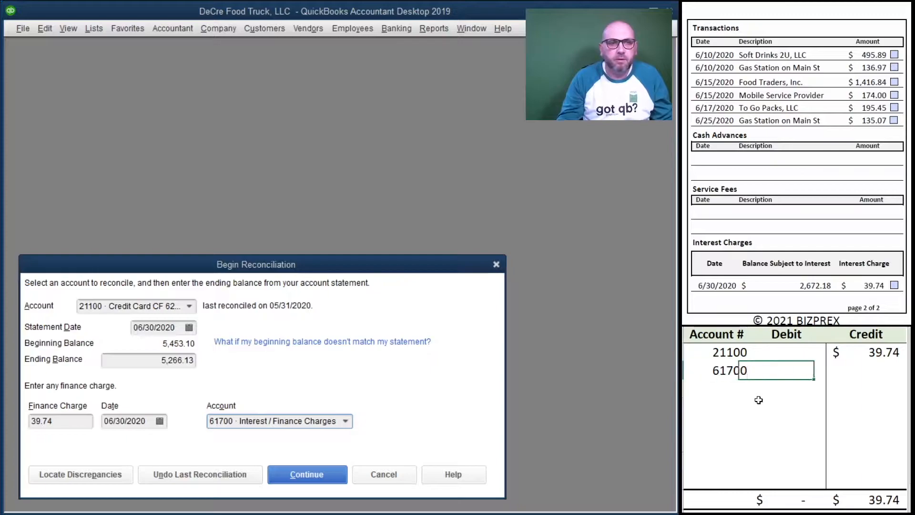
text(39.74)
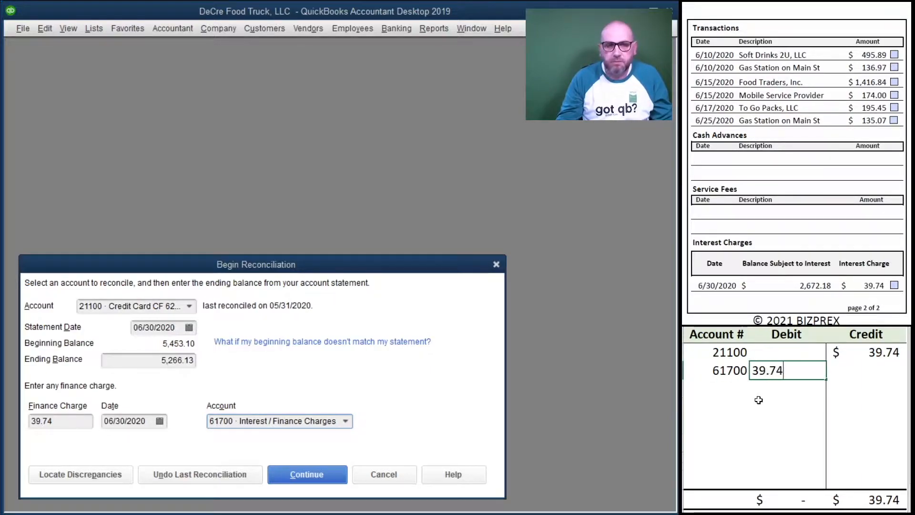
key(Return)
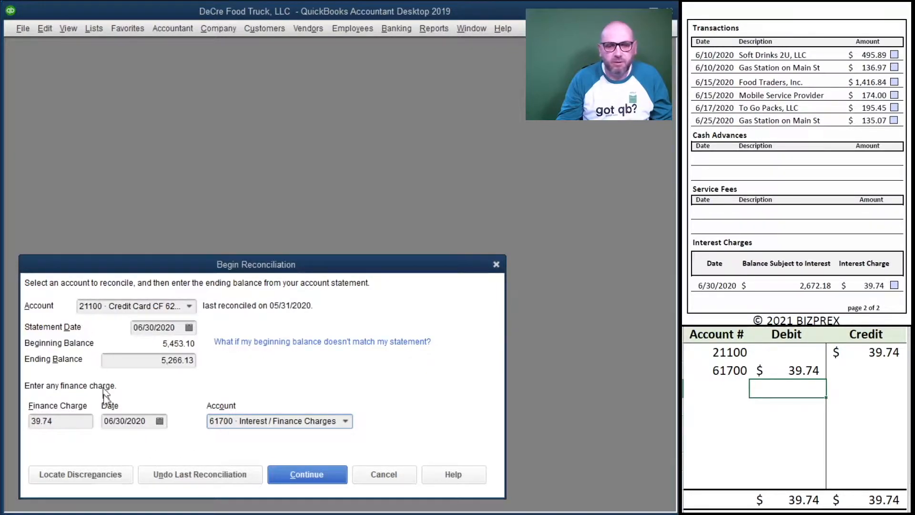
Continue to the credit card's transaction list for reconciling and clear the entries from the T-account worksheet.
click(305, 477)
drag(837, 370, 733, 356)
key(Delete)
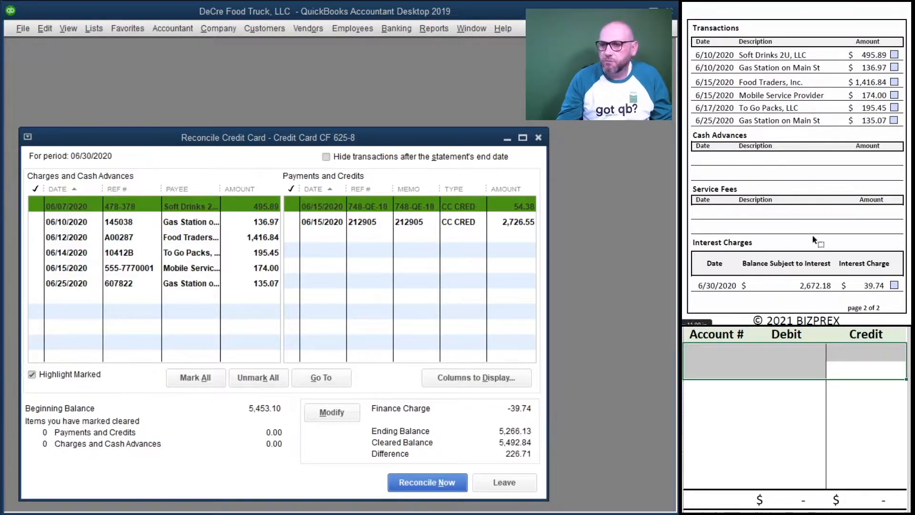
Check off the interest charge on the statement, and match the Soft Drinks 2U 495.89 and Gas Station 136.97 charges as cleared.
click(894, 285)
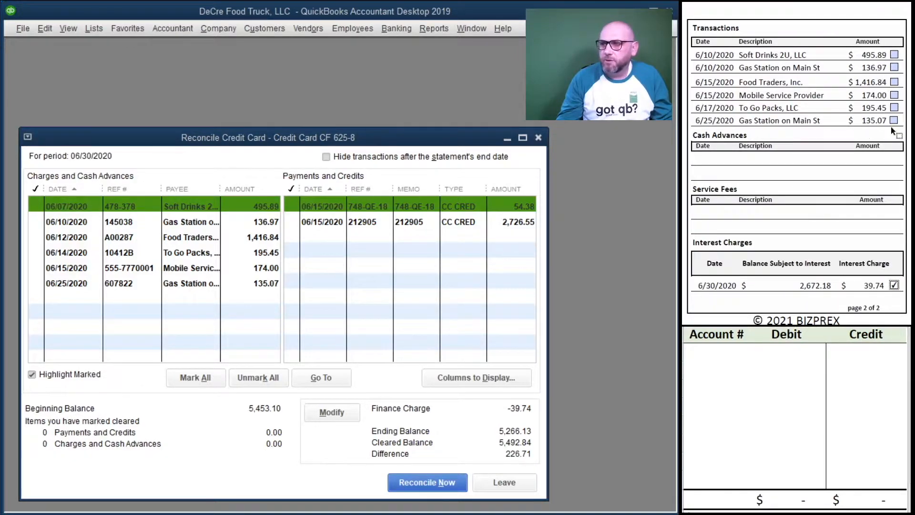
click(895, 55)
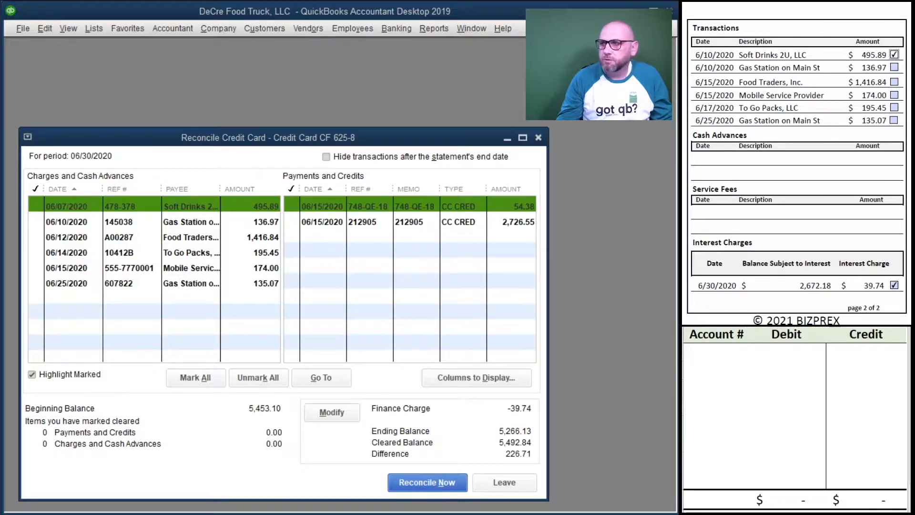
click(42, 209)
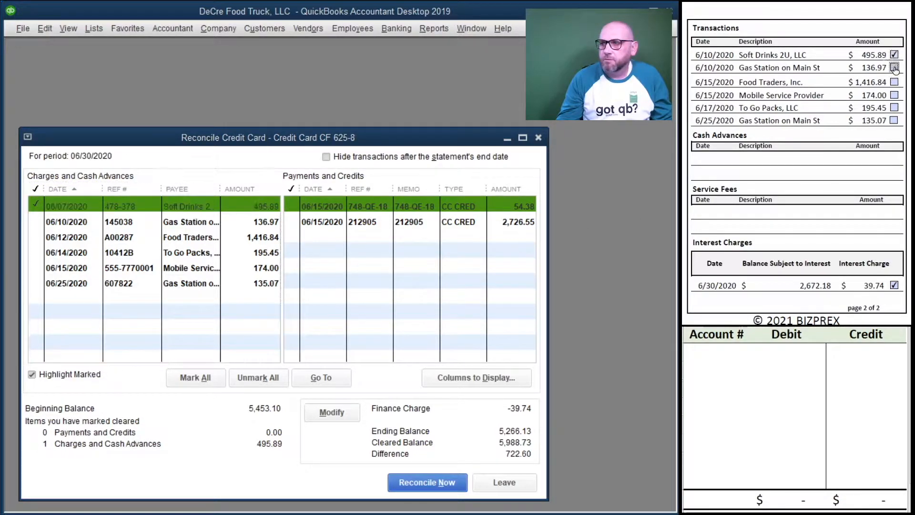
click(42, 223)
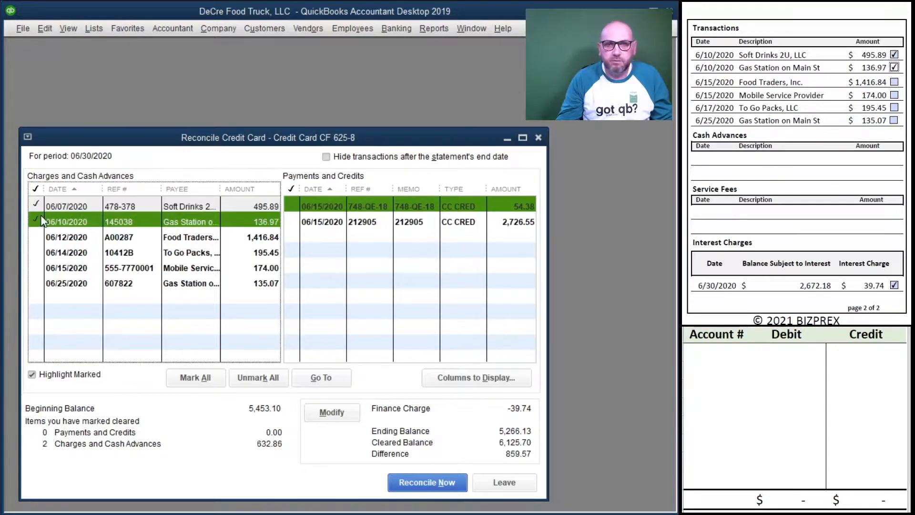
Match the Food Traders 1,416.84, To Go Packs 195.45, Mobile Service Provider 174.00 and Gas Station 135.07 charges with the statement as cleared.
click(894, 82)
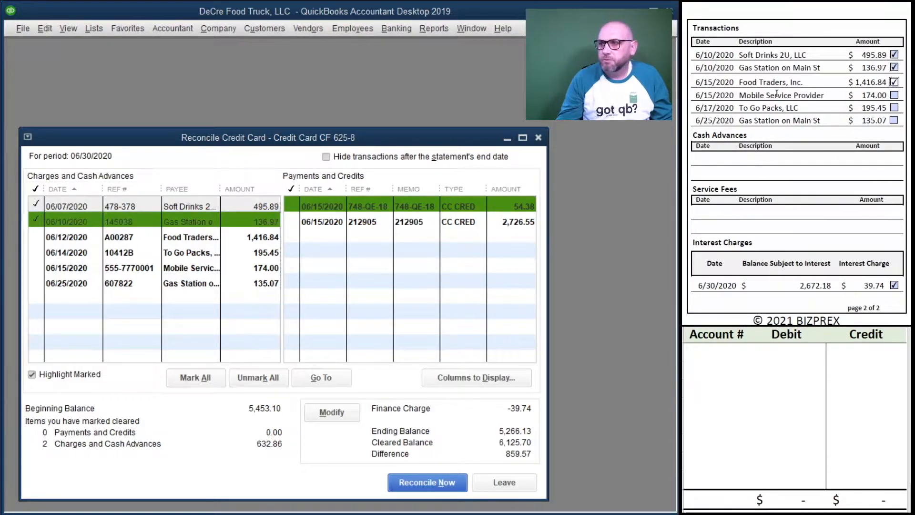
click(43, 236)
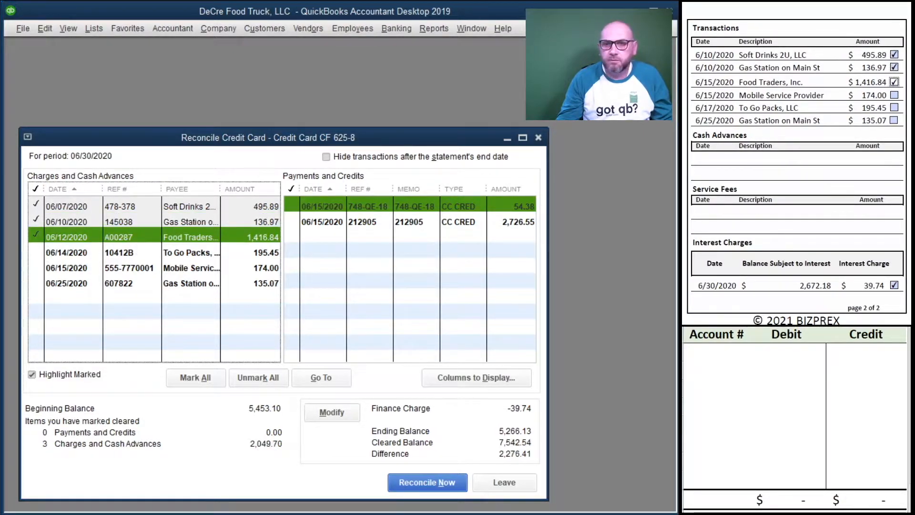
click(894, 108)
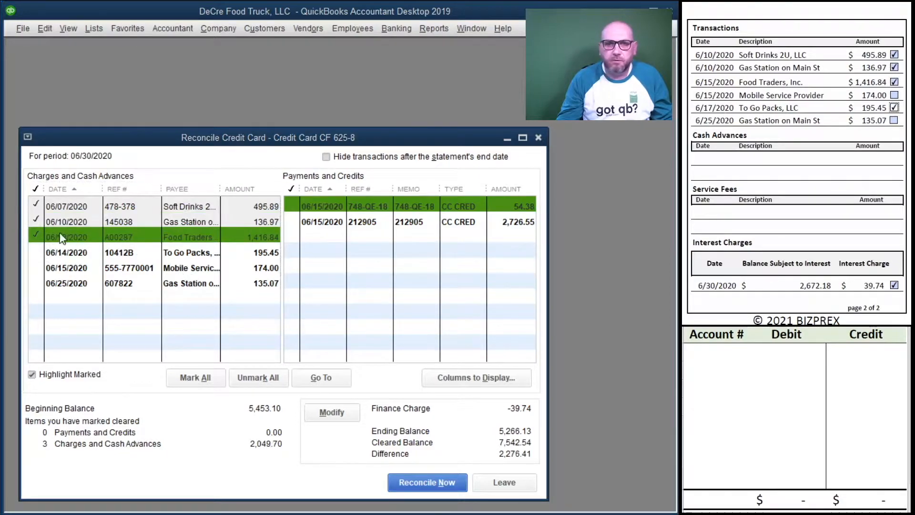
click(42, 253)
click(42, 268)
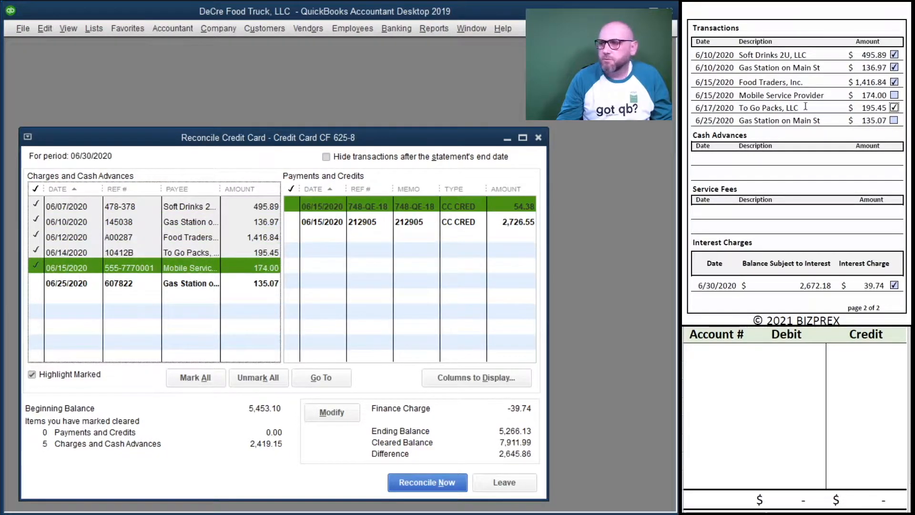
click(894, 95)
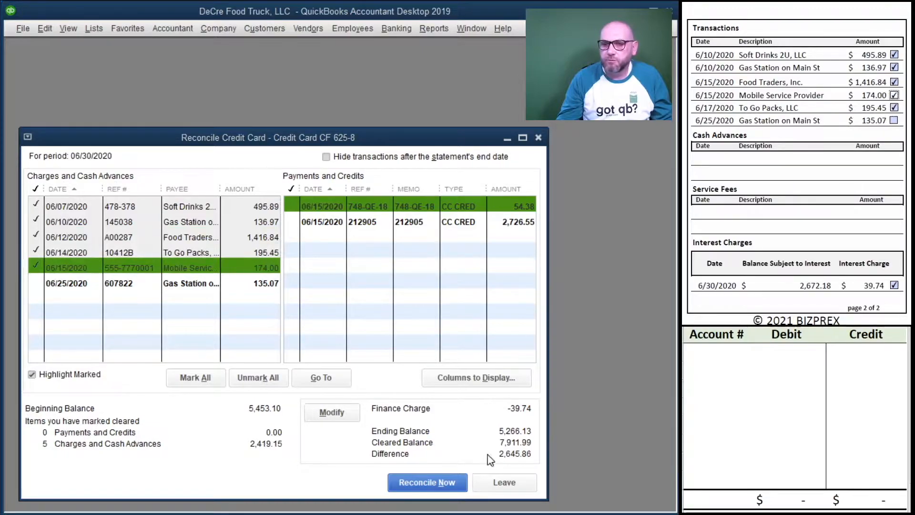
click(38, 284)
click(894, 120)
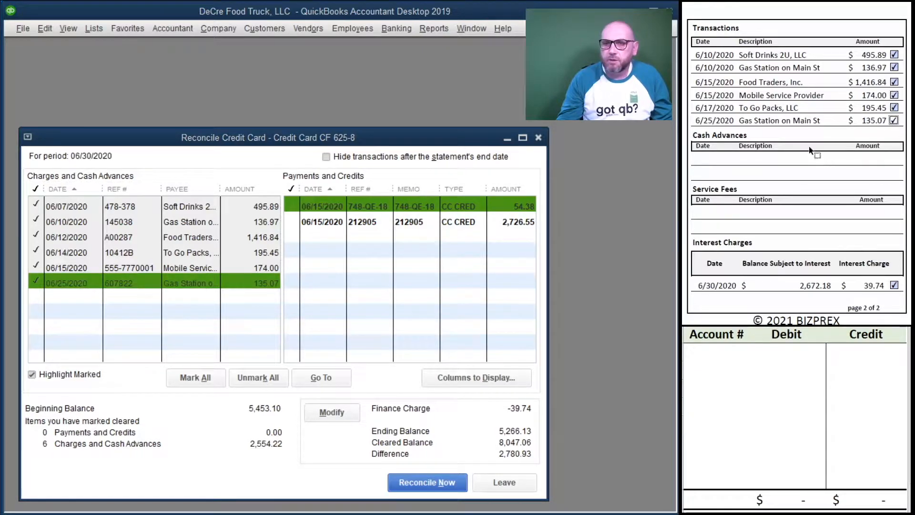
Match the 54.38 Online Market credit and the 2,726.55 bank transfer payment with the statement as cleared.
scroll(810, 151, up, 5)
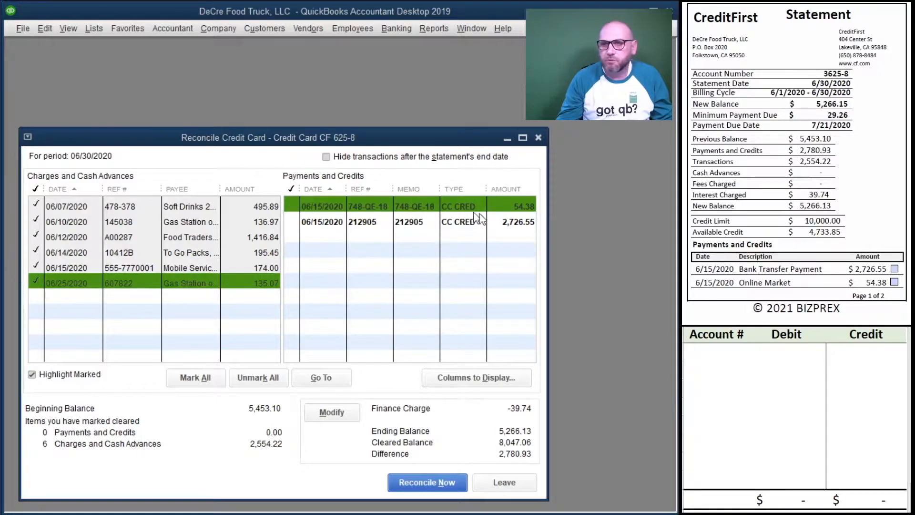
click(293, 206)
click(894, 282)
click(894, 268)
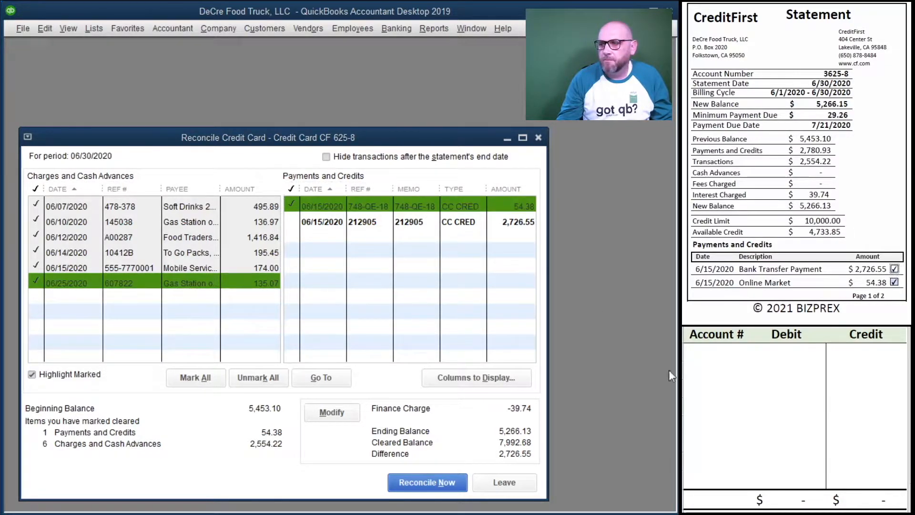
click(292, 220)
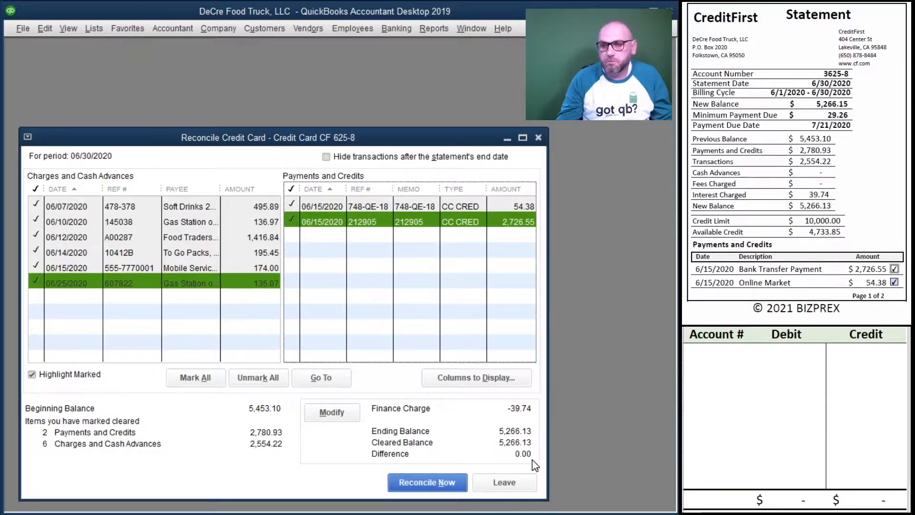
Complete the reconciliation and decline to make a payment, leaving the balance in the account.
click(431, 482)
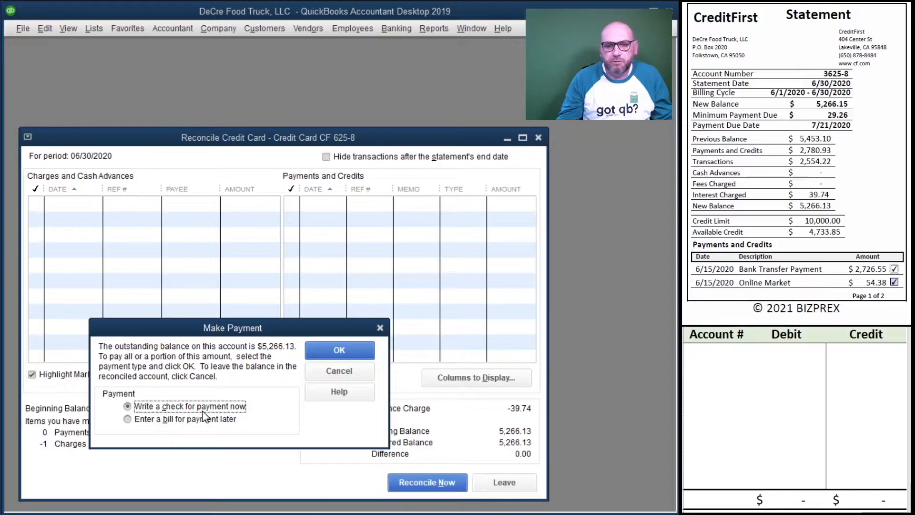
click(343, 375)
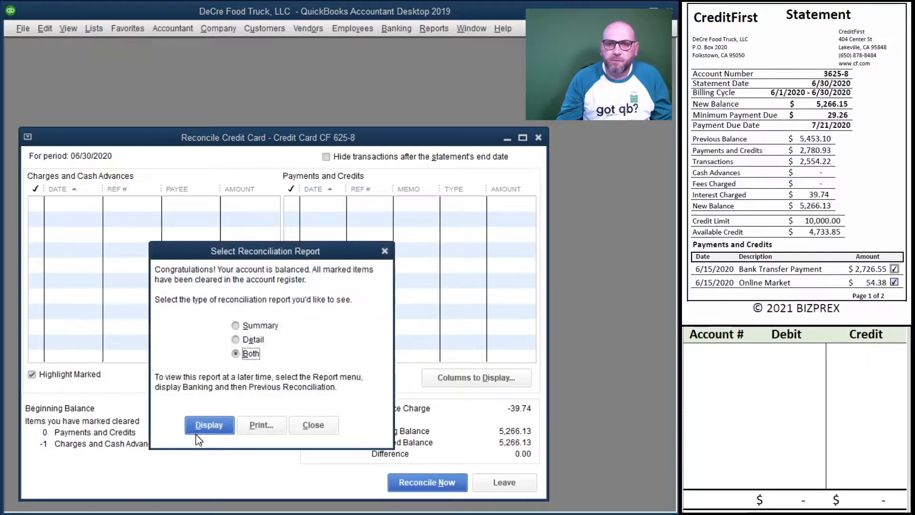
Display both reconciliation reports, dismissing the report notice, and close the summary to leave the detail report open.
click(208, 425)
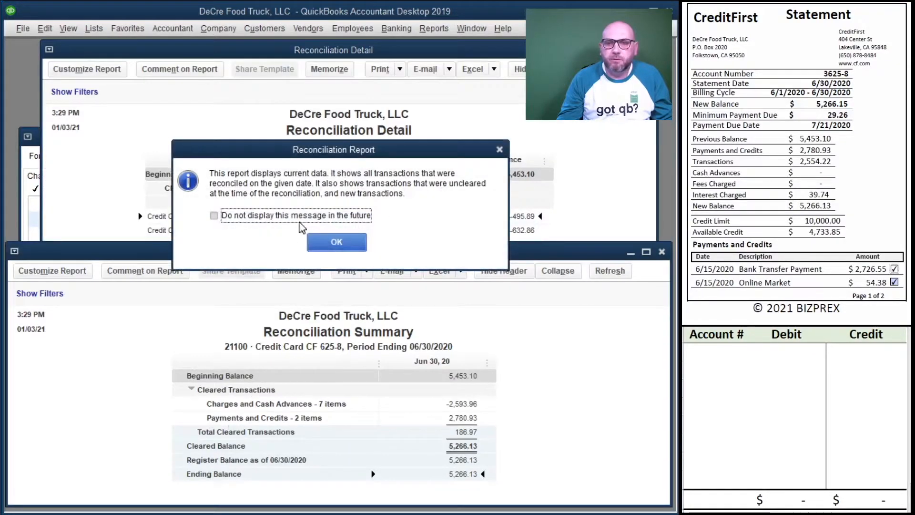
click(334, 241)
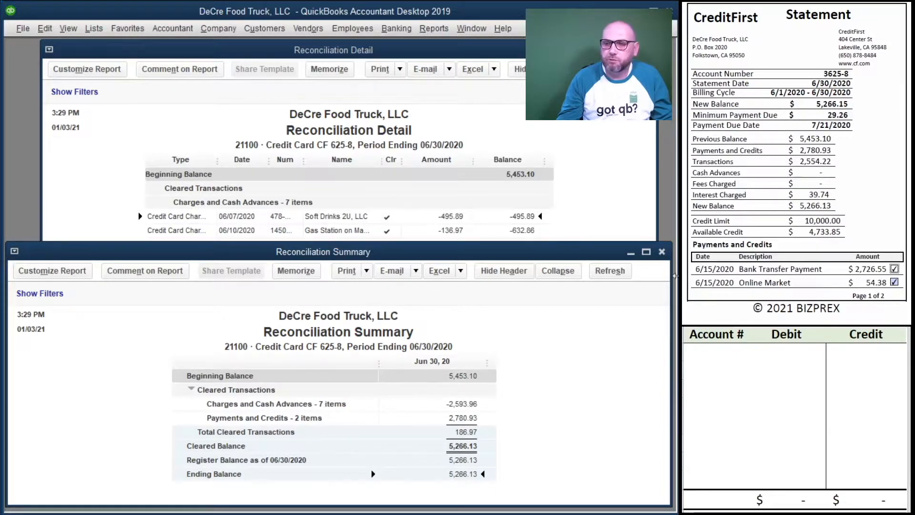
click(662, 252)
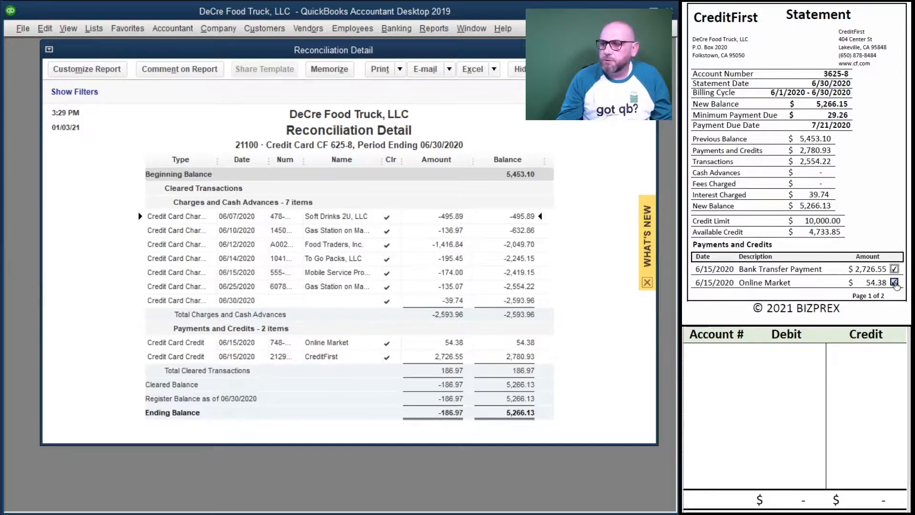
Close the reconciliation detail report and bring the first page of the Bank of Lakes June 2020 statement into view.
scroll(813, 248, down, 6)
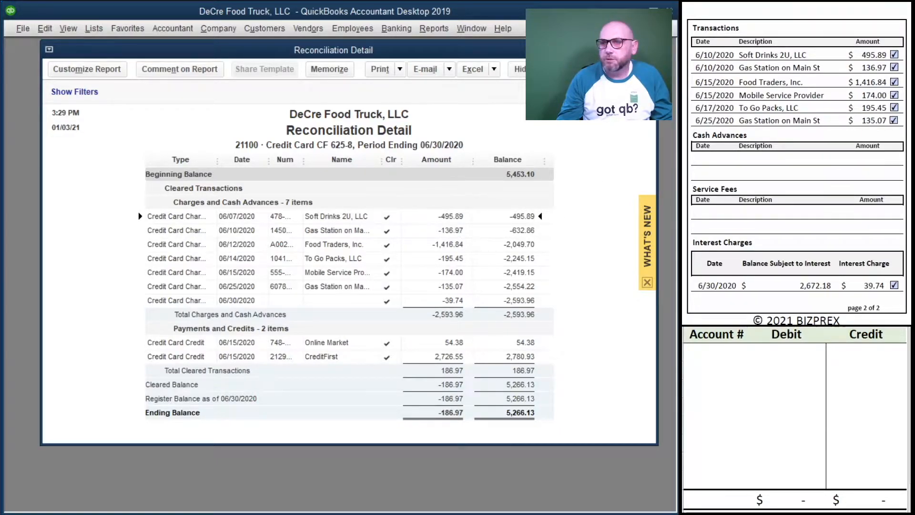
key(Escape)
scroll(800, 195, down, 3)
scroll(795, 193, down, 10)
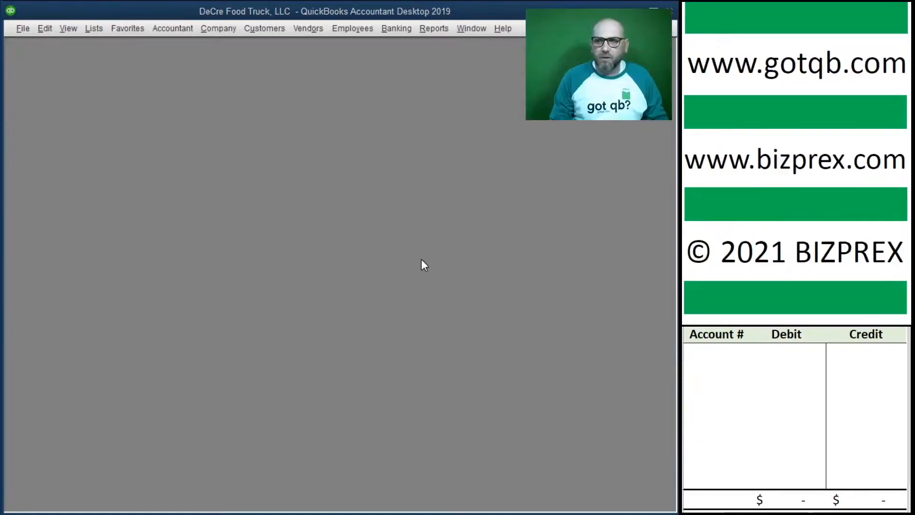
scroll(737, 112, down, 8)
scroll(736, 114, down, 3)
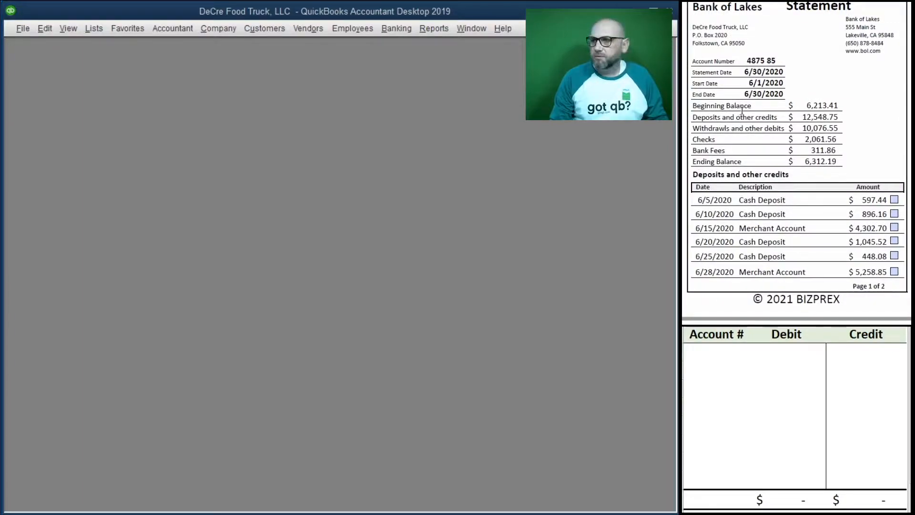
scroll(742, 111, up, 1)
scroll(742, 110, down, 1)
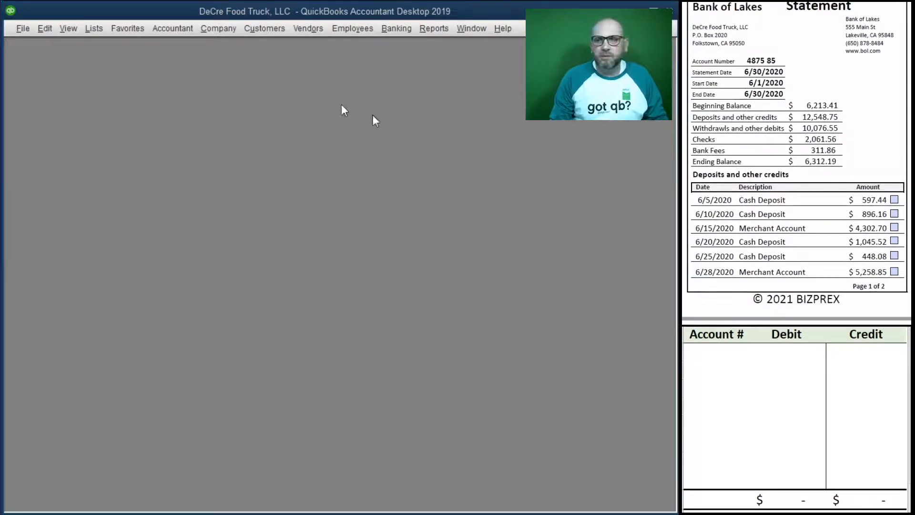
Begin reconciling the 11100 Bank Account BOL with statement date 06/30/2020 and an ending balance of 6,312.19.
click(391, 30)
click(468, 132)
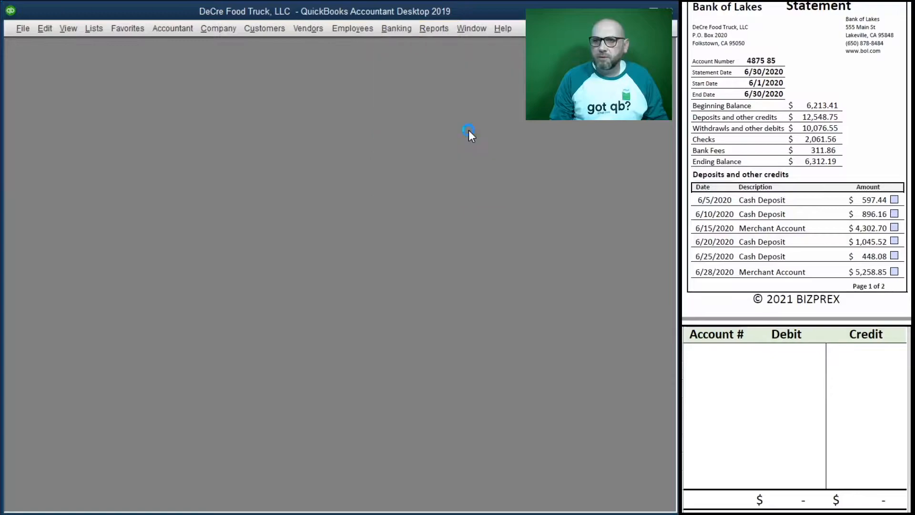
key(Tab)
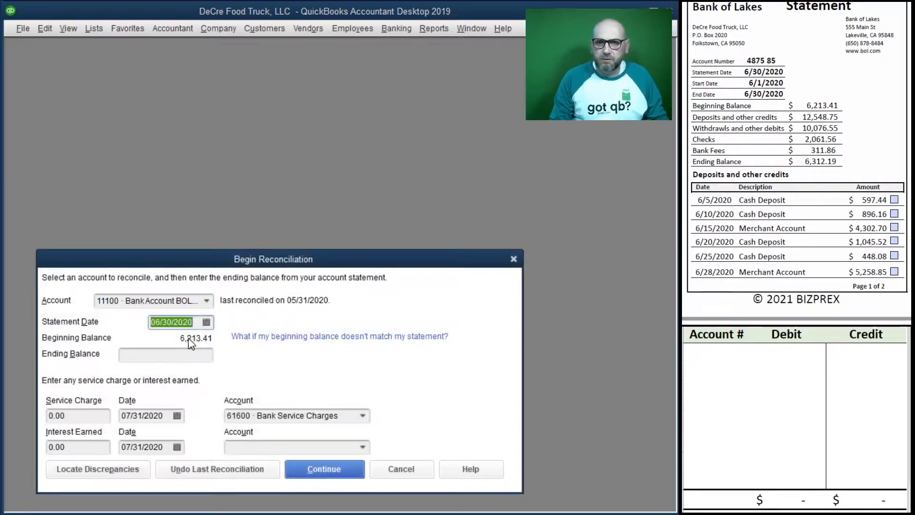
key(Tab)
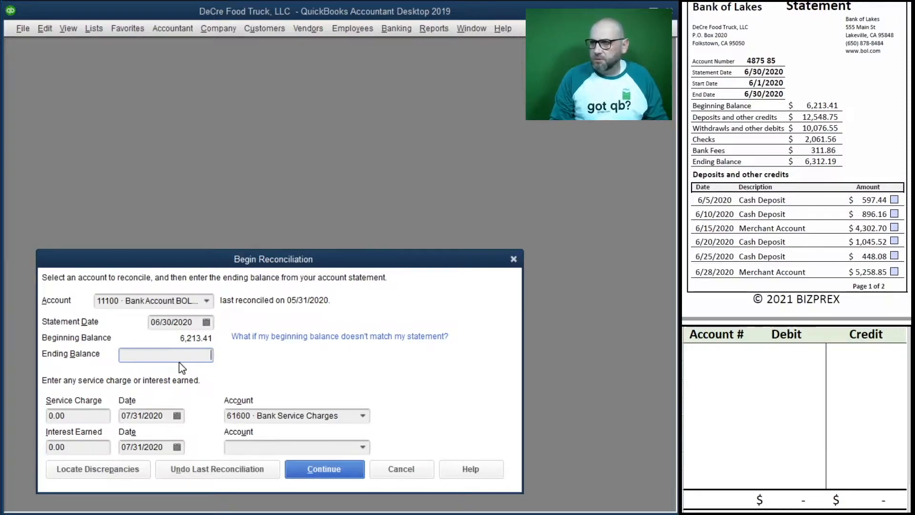
text(6312.19)
key(Tab)
Enter the statement's monthly service fee as a 25.00 service charge dated 06/28/2020, posted to 61600 Bank Service Charges.
scroll(753, 206, down, 10)
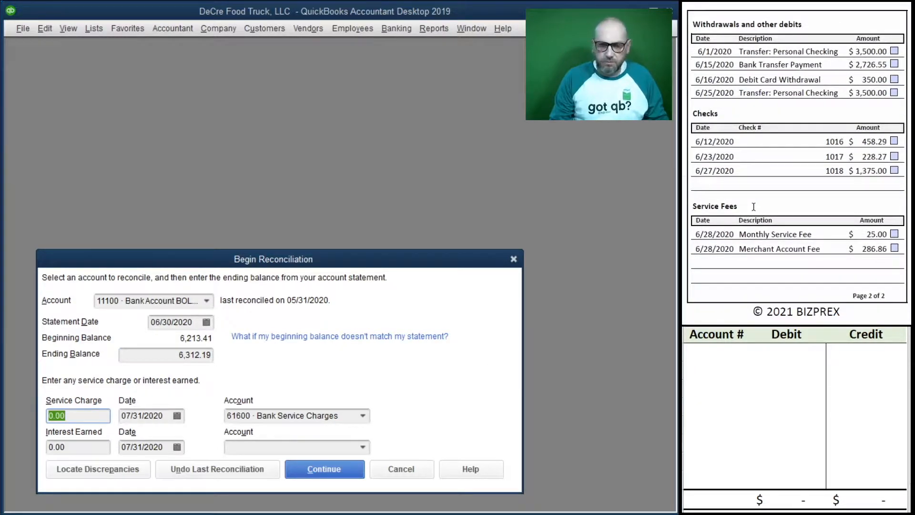
text(25)
key(Tab)
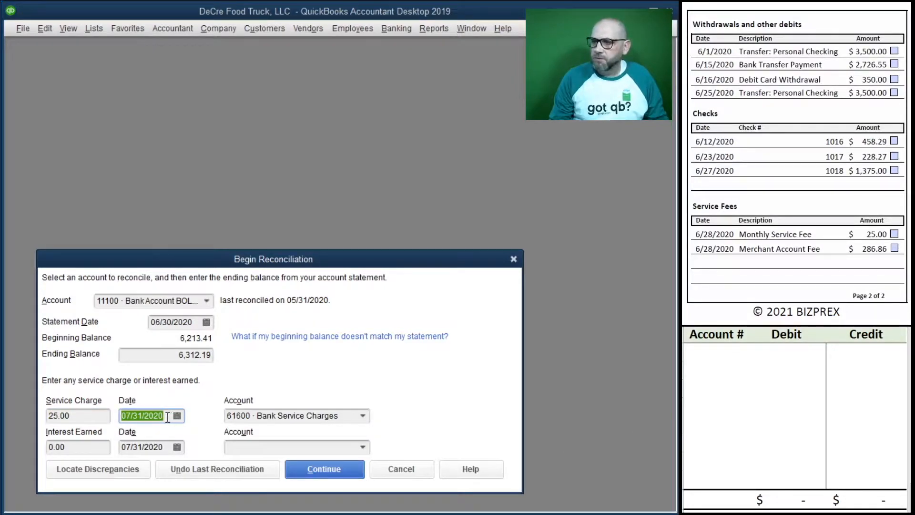
text(6/28/2020)
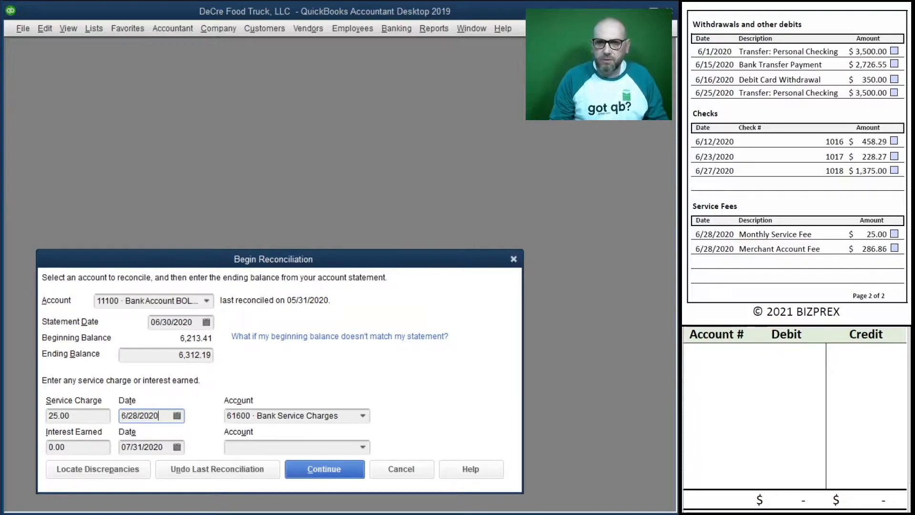
key(Tab)
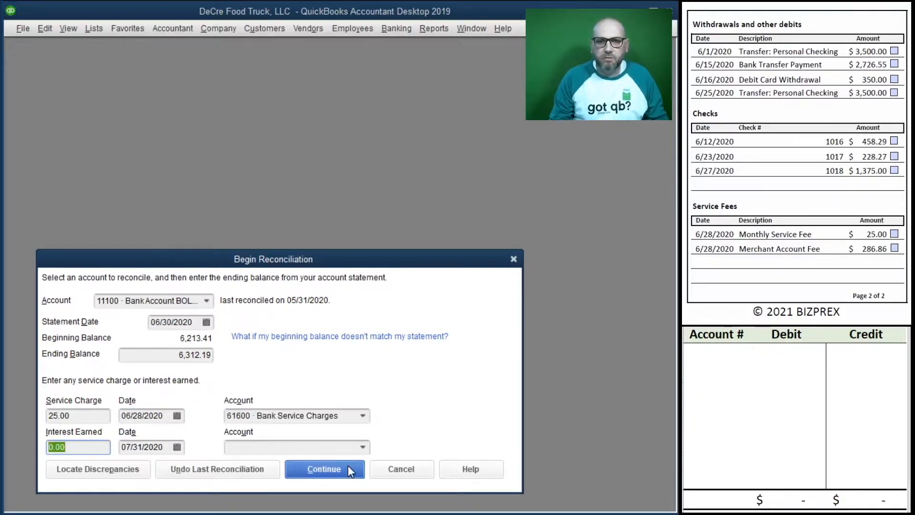
Record a 25.00 credit to account 11100 in the first row of the debit and credit worksheet.
click(719, 358)
text(1)
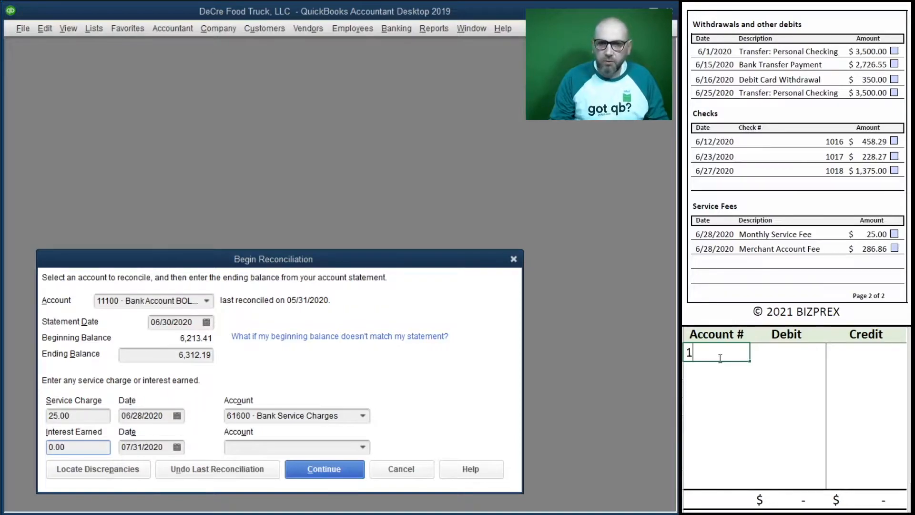
text(1100)
key(Tab)
key(Tab)
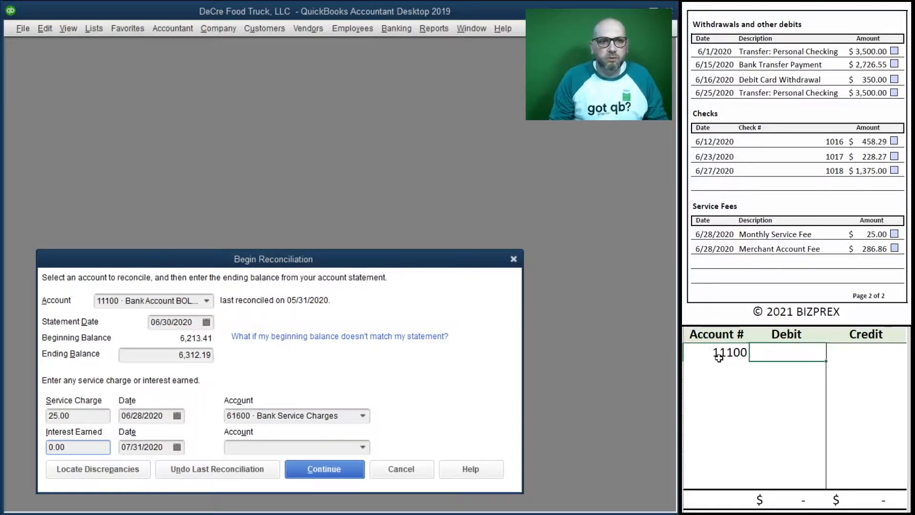
text(25)
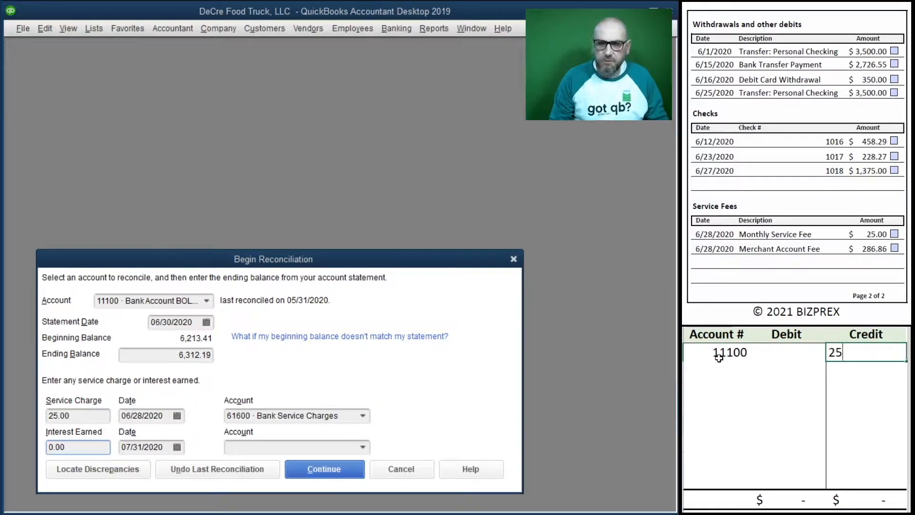
key(Return)
Add a matching 25.00 debit to account 61600 in the second row of the worksheet.
click(728, 368)
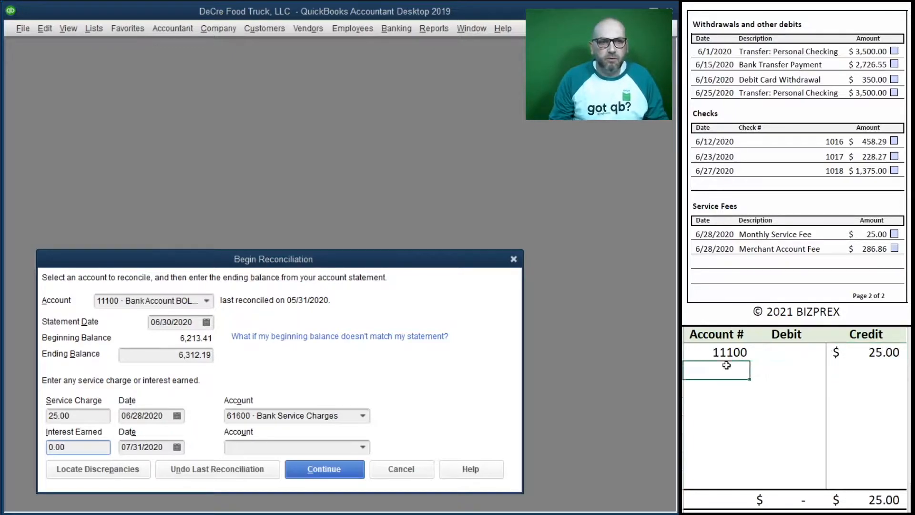
text(61600)
key(Return)
key(Up)
key(Right)
text(25)
key(Return)
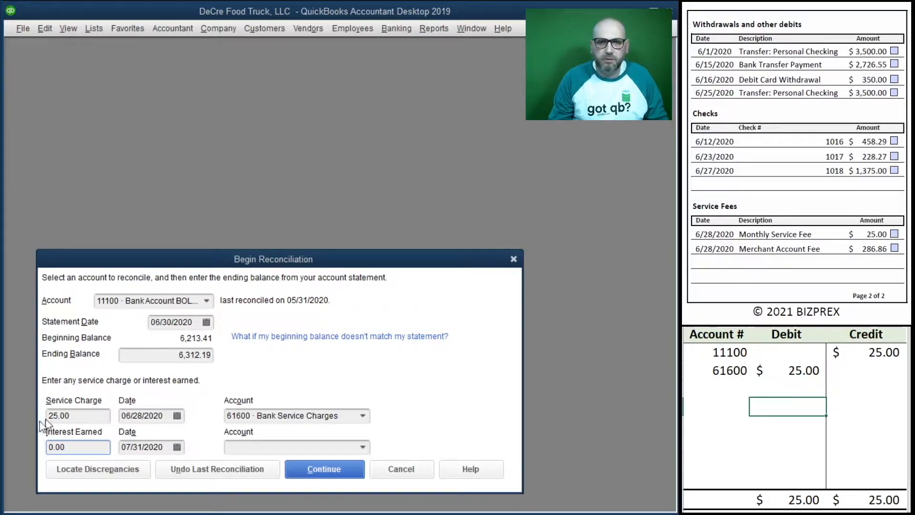
Set the interest earned date to 06/28/2020 and continue to the bank account's reconciliation window.
click(162, 446)
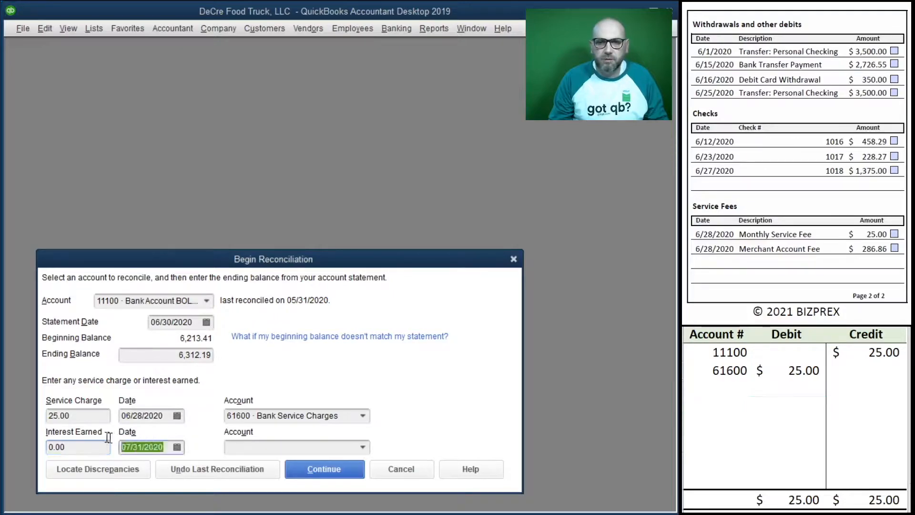
text(6/28/2020)
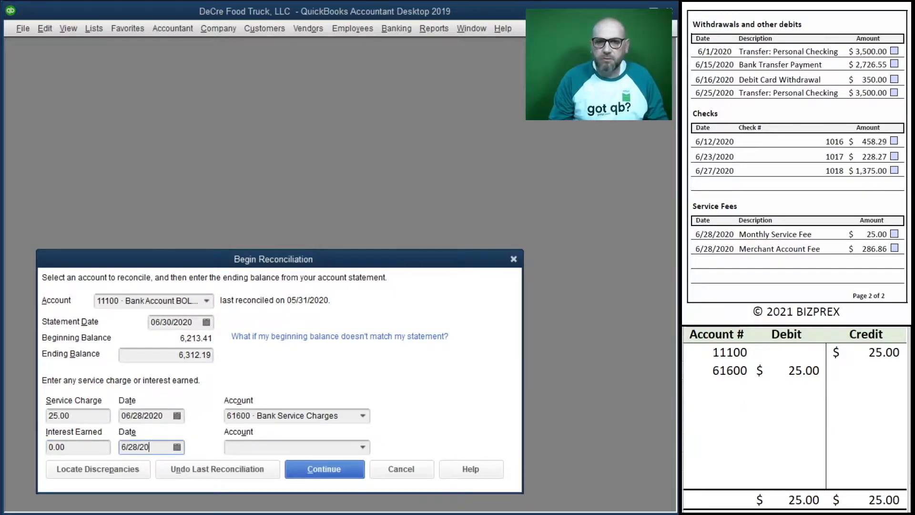
key(Tab)
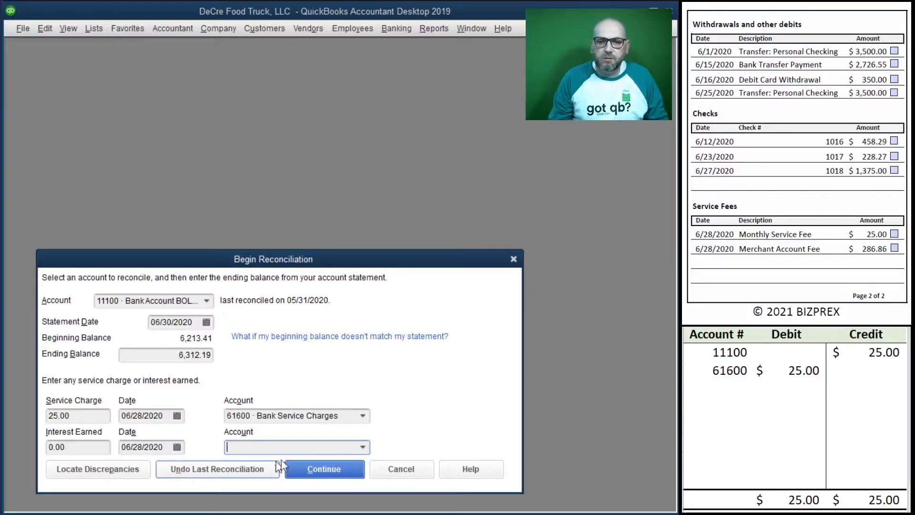
click(327, 468)
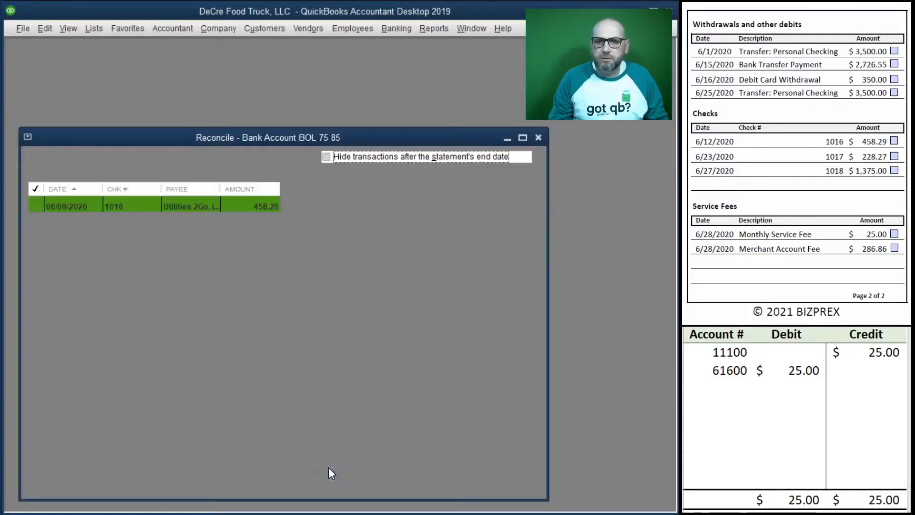
Clear the two 25.00 entries for accounts 11100 and 61600 from the worksheet.
click(764, 407)
drag(870, 366, 705, 351)
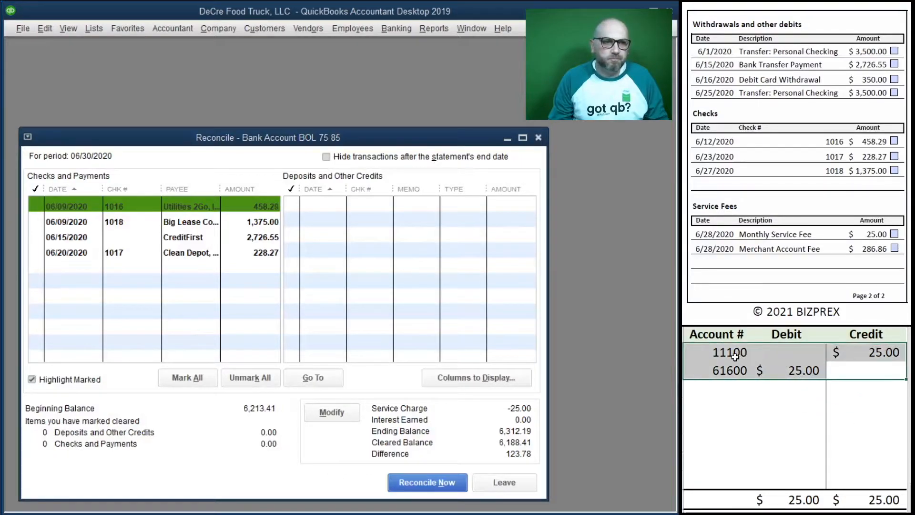
key(Delete)
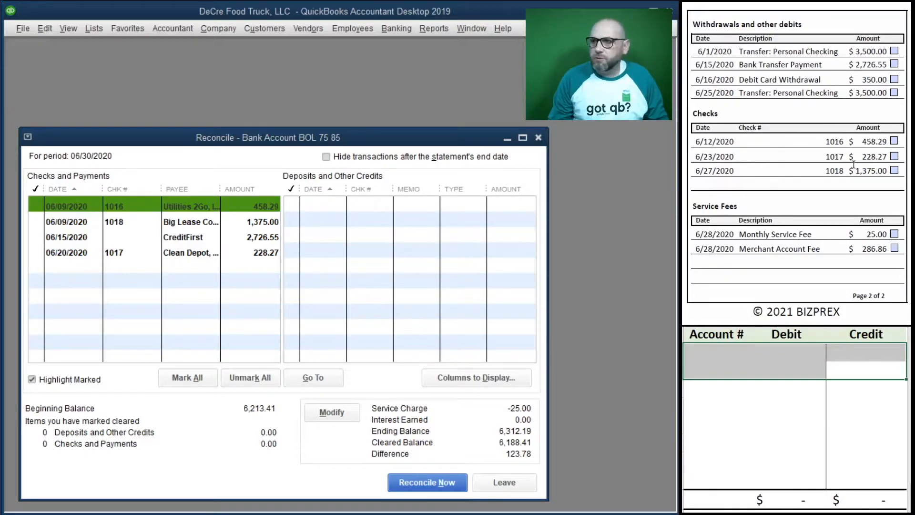
Match checks 1016, 1018 and 1017 and the 2,726.55 CreditFirst bank transfer payment with the statement as cleared.
click(894, 141)
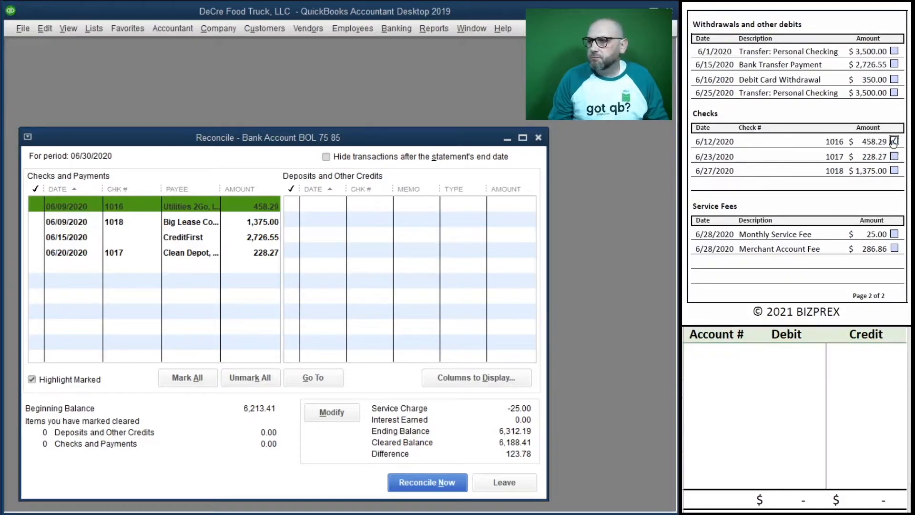
click(36, 207)
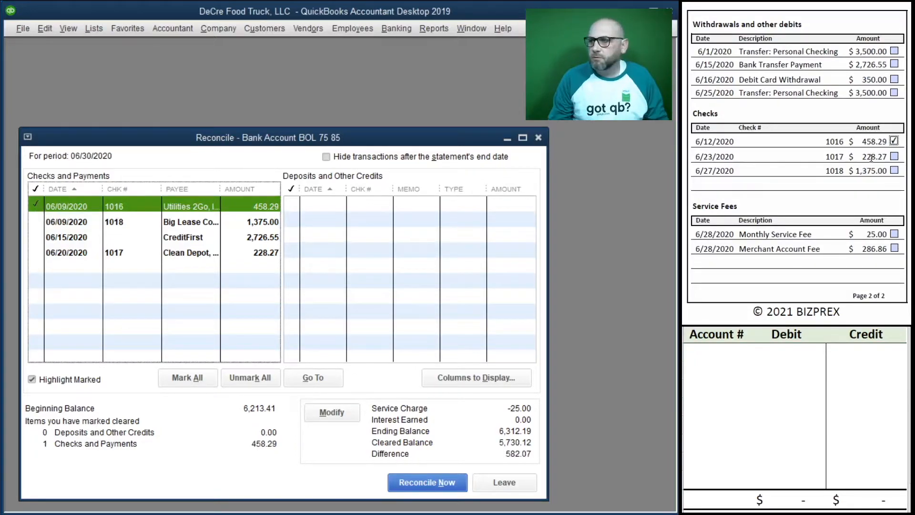
click(894, 171)
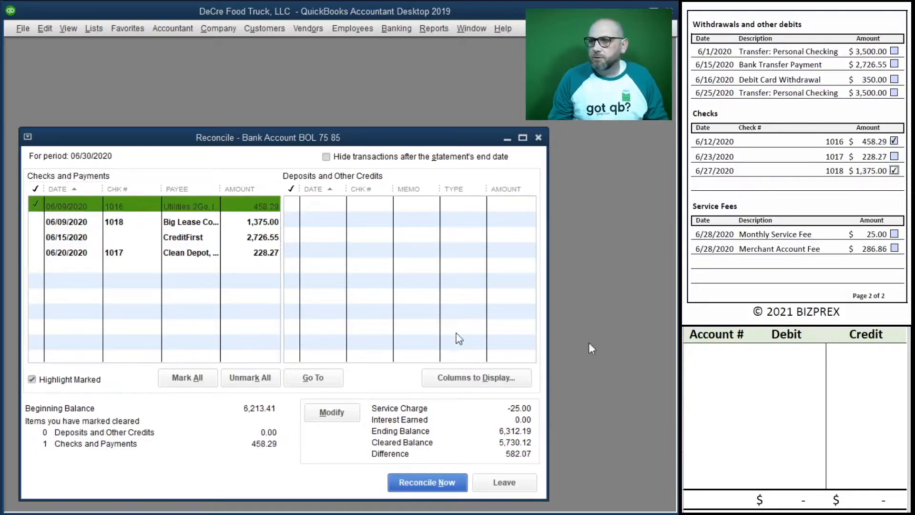
click(35, 221)
click(894, 156)
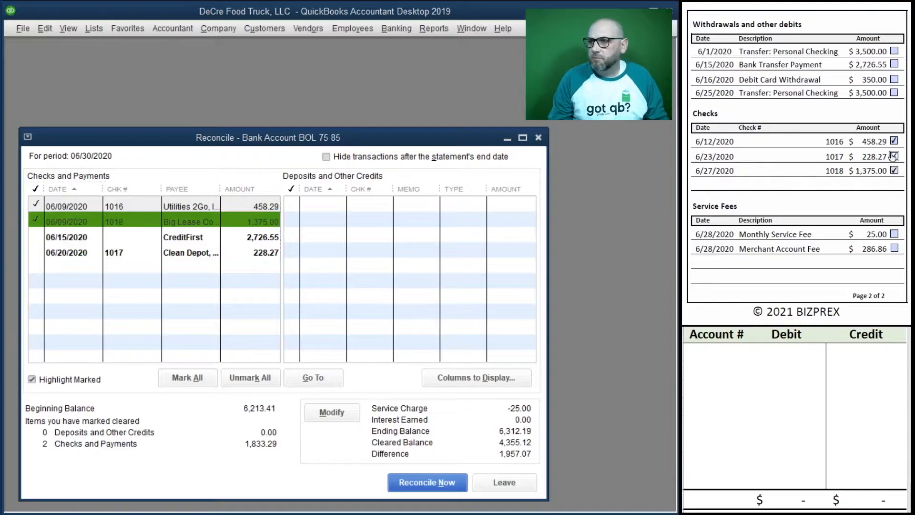
click(35, 253)
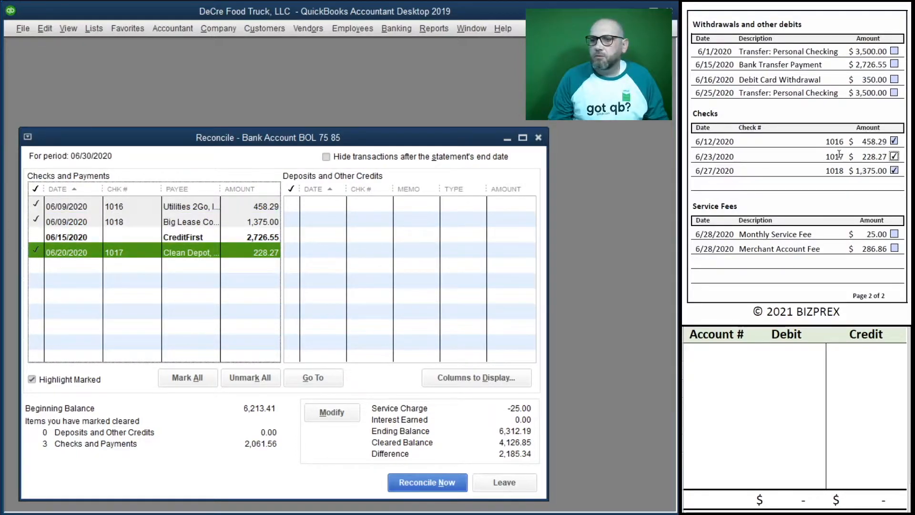
click(894, 64)
click(37, 236)
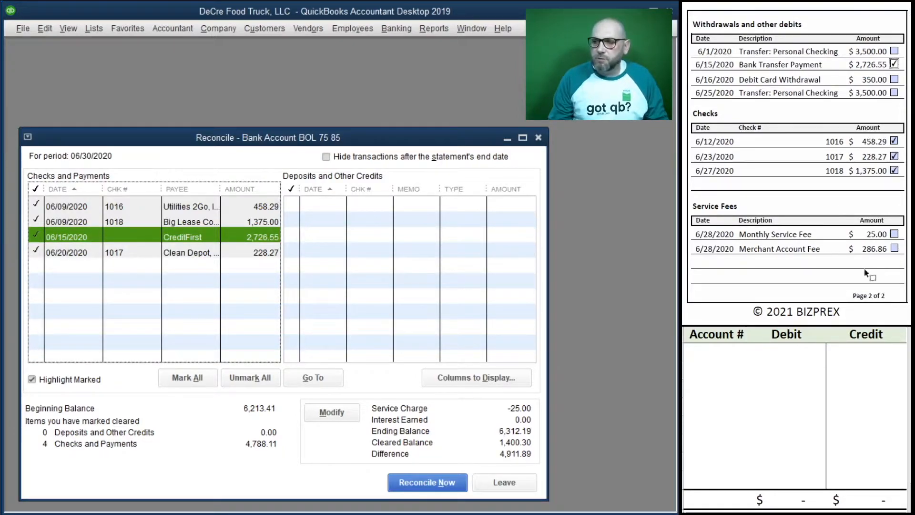
Start a new deposit into 11100 Bank Account BOL for the statement's first cash deposit, dated 06/05/2020.
scroll(793, 236, up, 10)
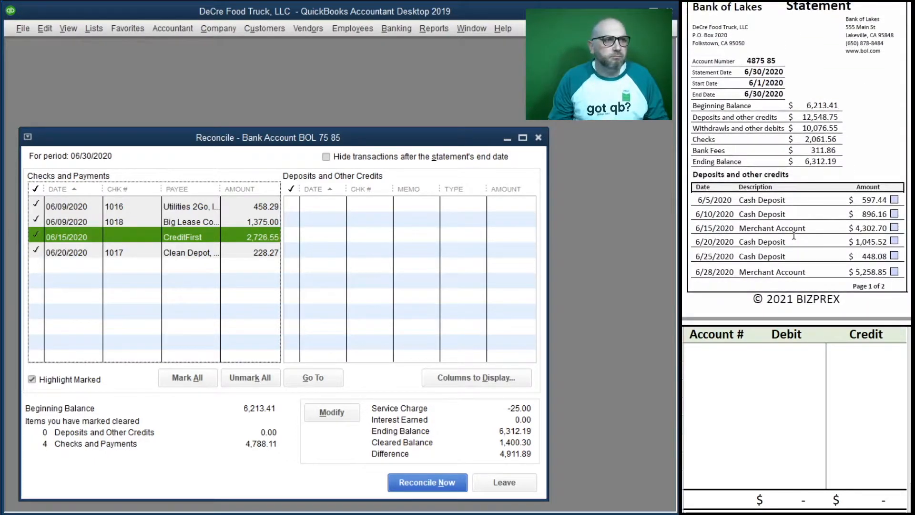
scroll(793, 236, up, 1)
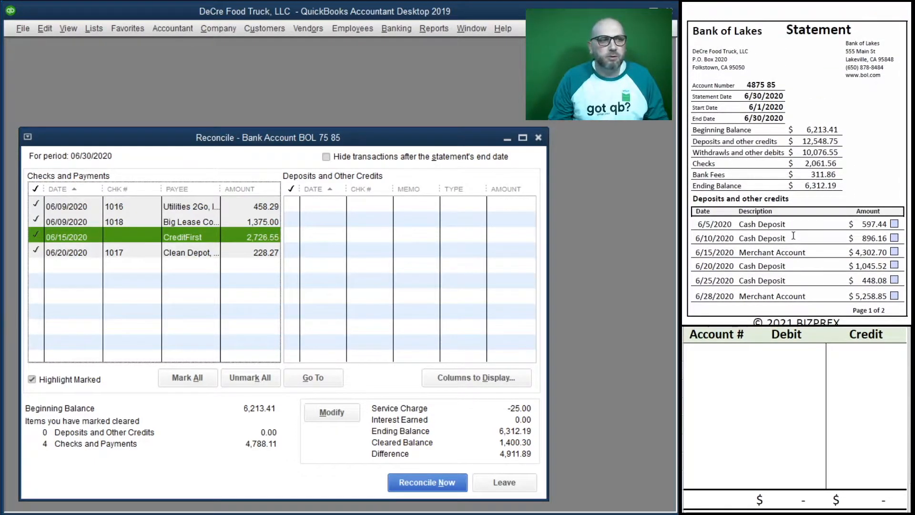
scroll(793, 236, down, 1)
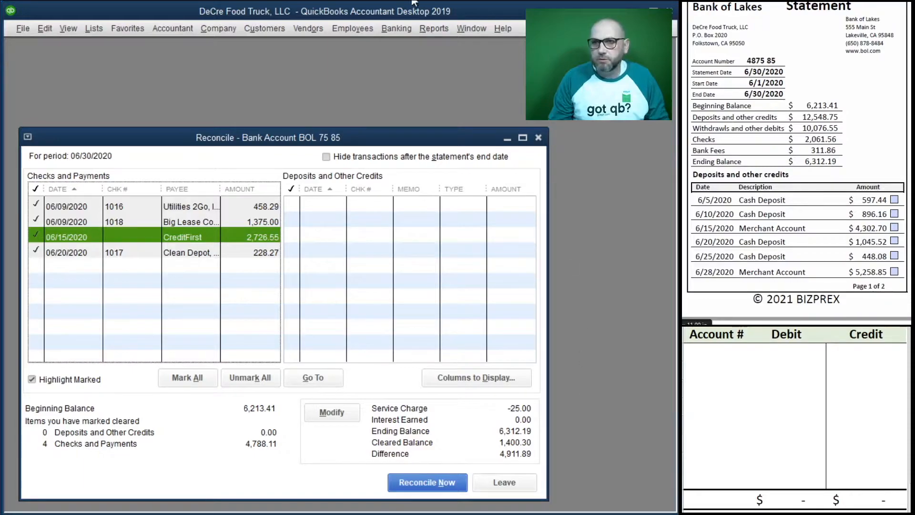
click(395, 30)
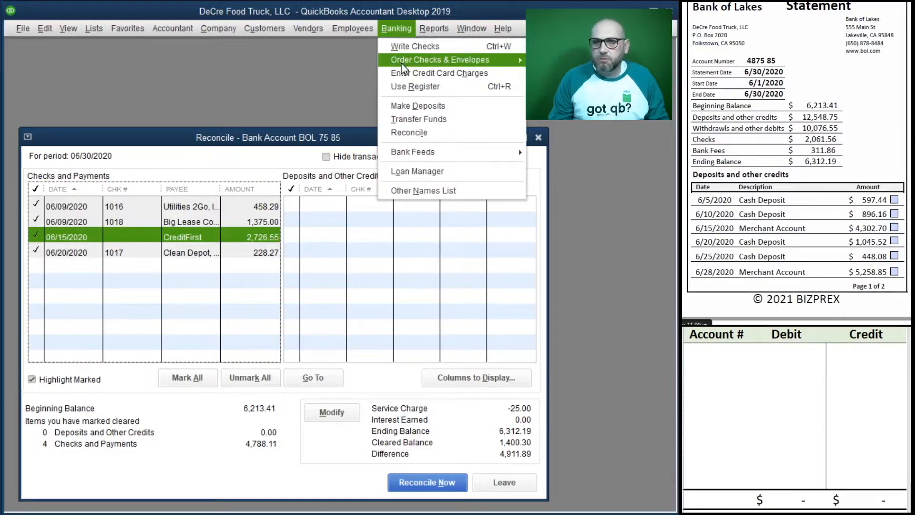
click(451, 109)
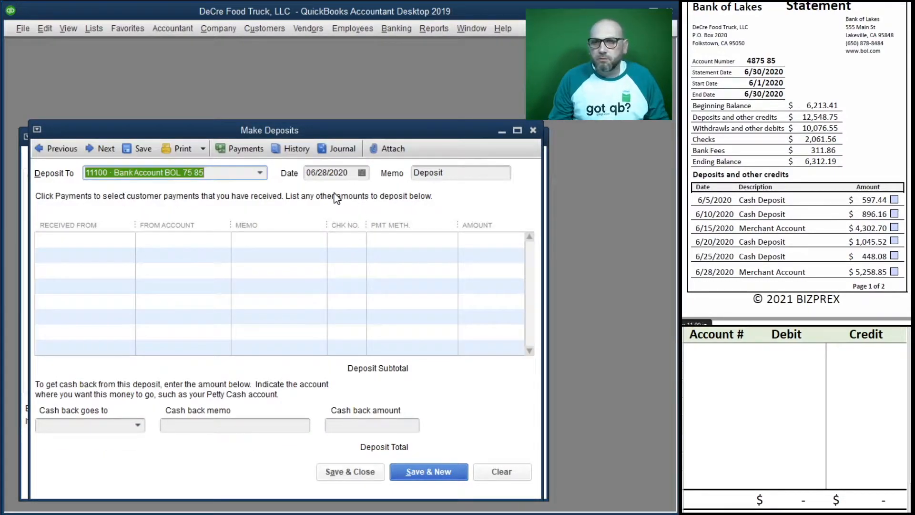
key(Tab)
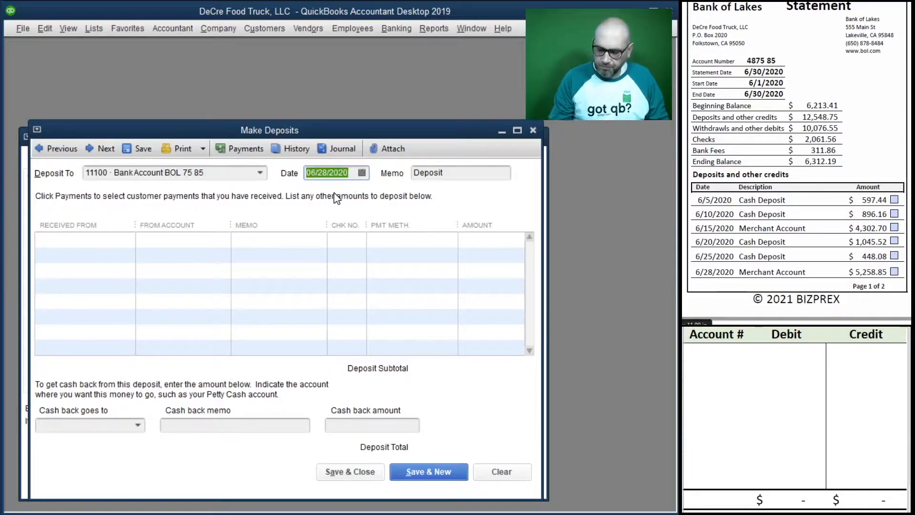
text(6/05/2020)
key(Tab)
key(Tab)
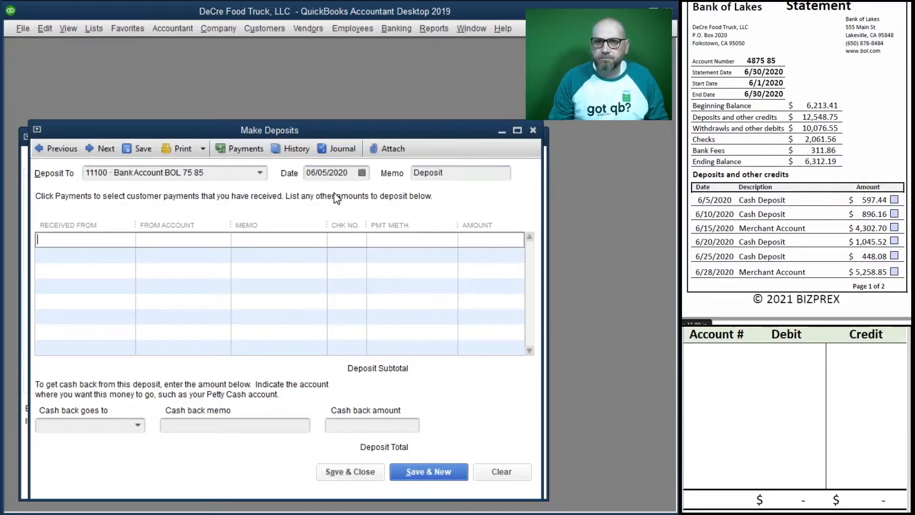
Add a deposit line received from Customers, from account 41100 Sales, with memo Cash Sales, payment method Cash and amount 597.44.
text(cu)
key(Tab)
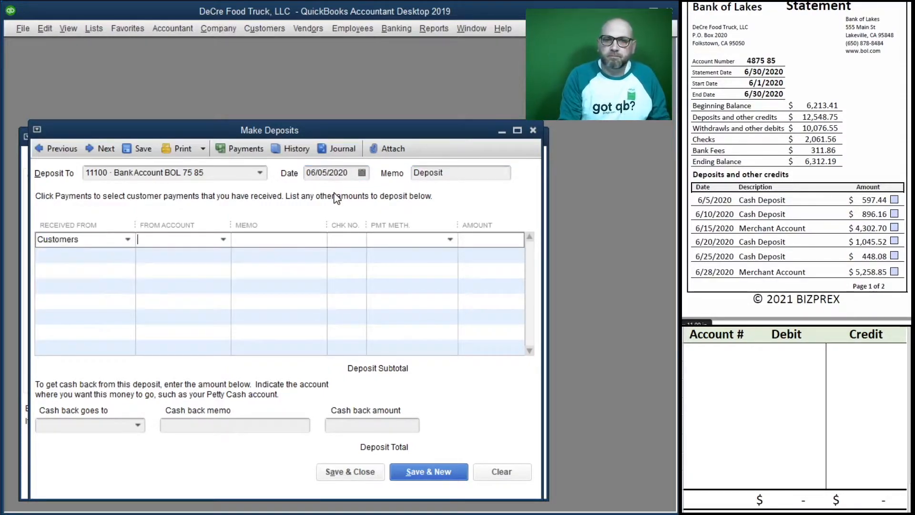
text(41100 · Sal)
key(Tab)
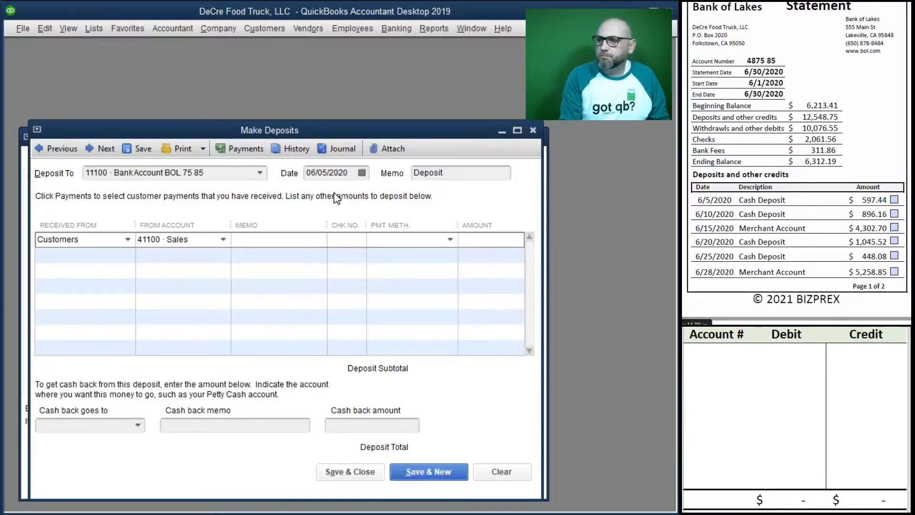
text(Cash s)
key(BackSpace)
text(Sales)
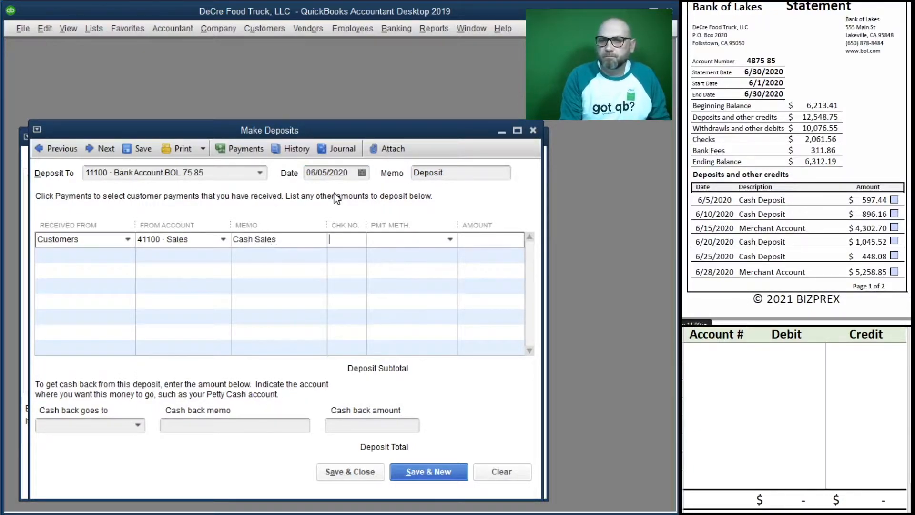
key(Tab)
text(Cash)
key(Tab)
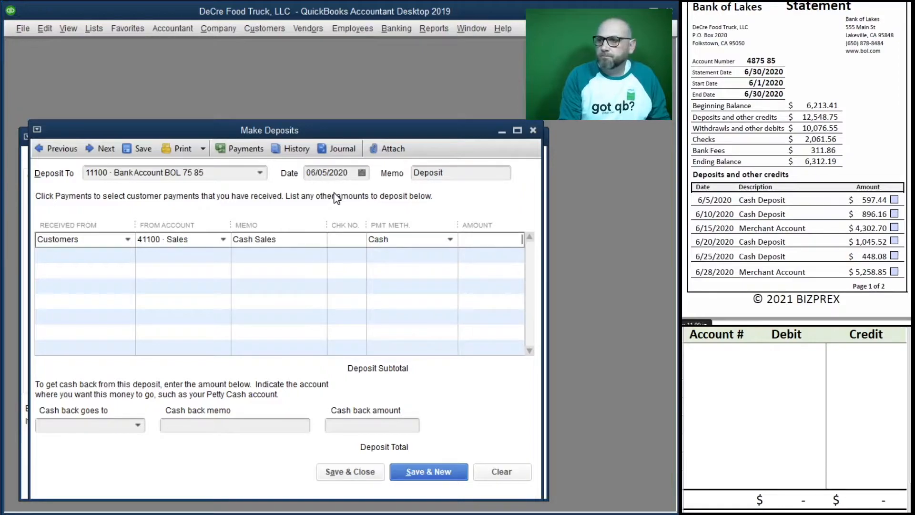
text(597.44)
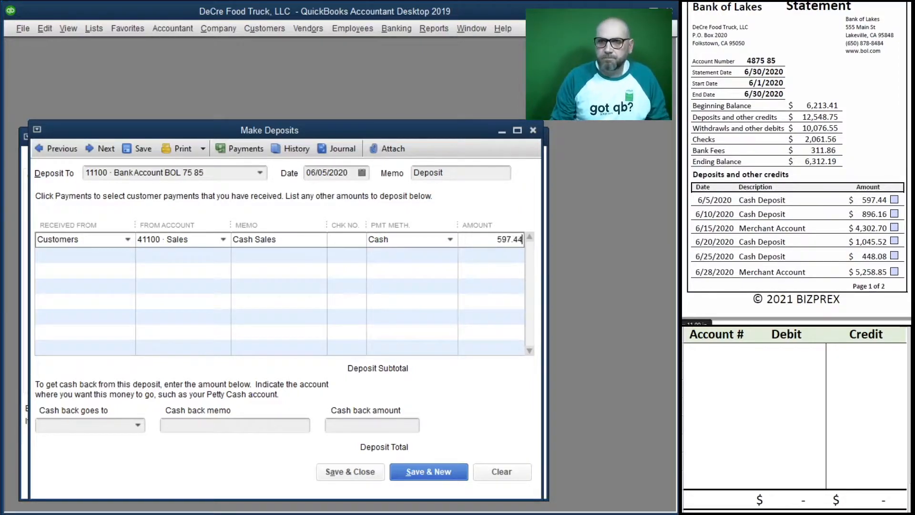
key(Tab)
Enter the deposit in the worksheet as a 597.44 debit to account 11100 and a 597.44 credit to account 41100.
click(716, 355)
text(11100)
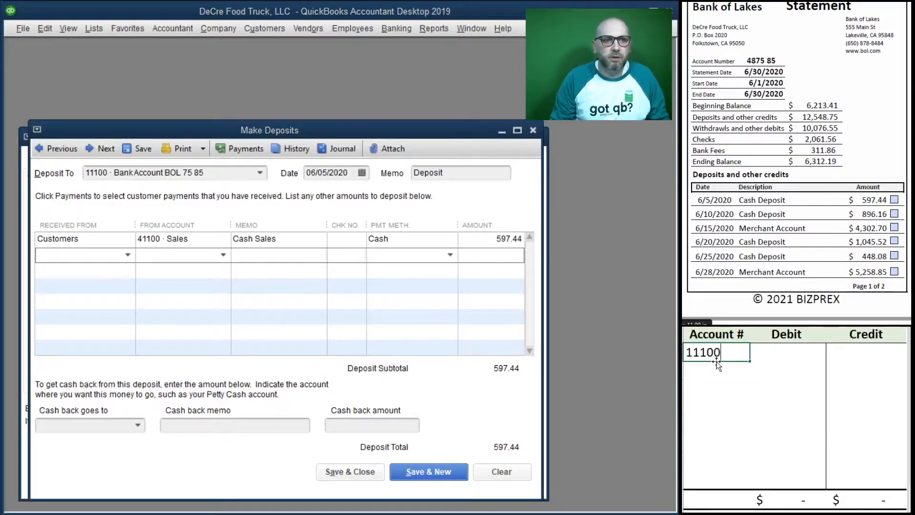
key(Tab)
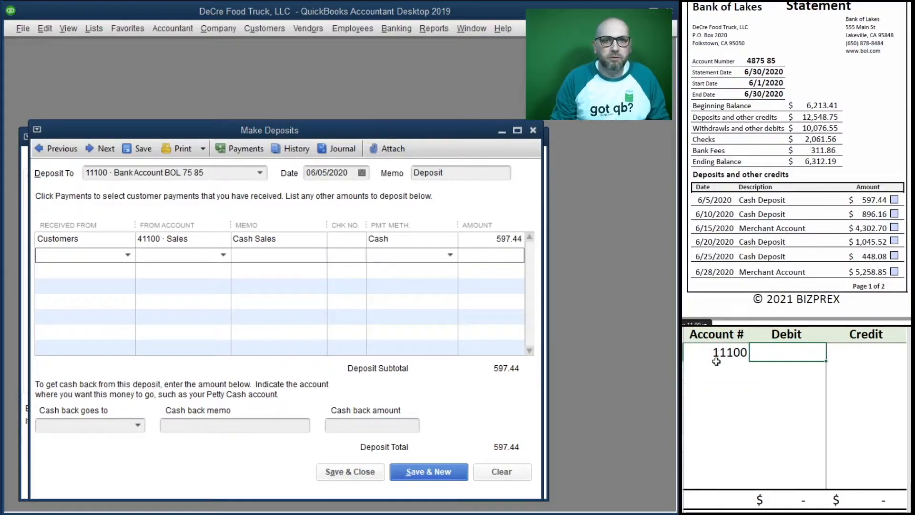
text(597.44)
key(Return)
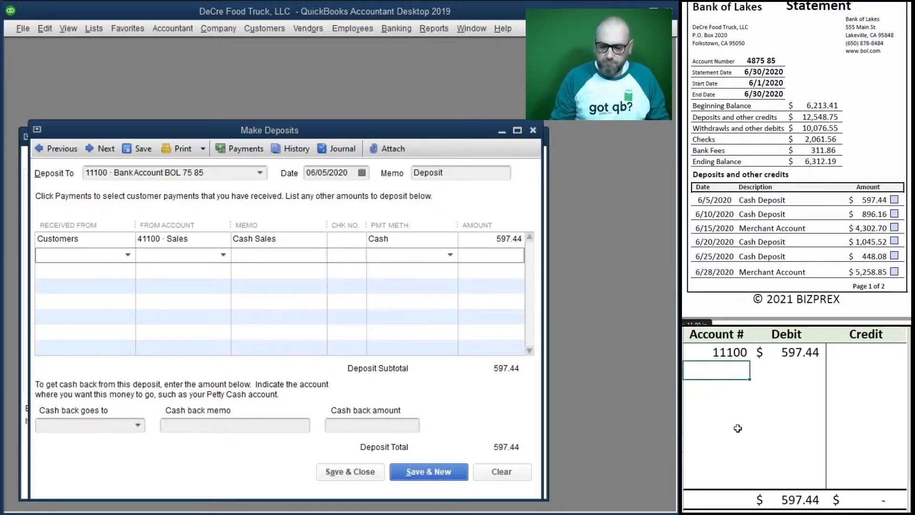
text(41100)
key(Tab)
key(Tab)
text(597.44)
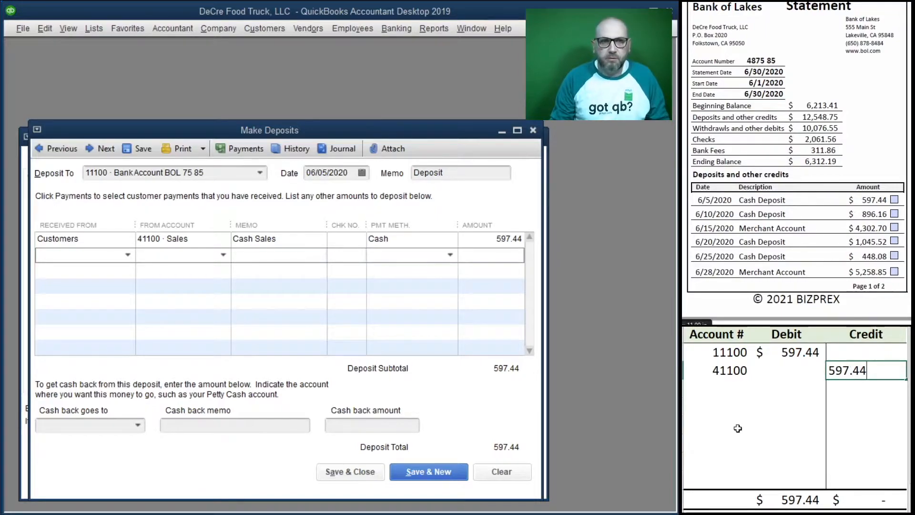
key(Return)
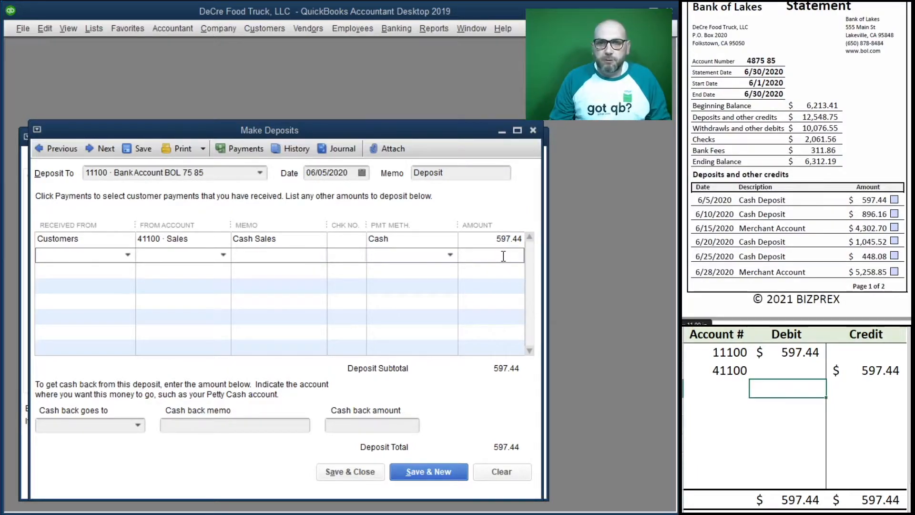
Save the 597.44 deposit with a new one started, and clear its debit and credit amounts from the worksheet, keeping the account numbers.
click(429, 472)
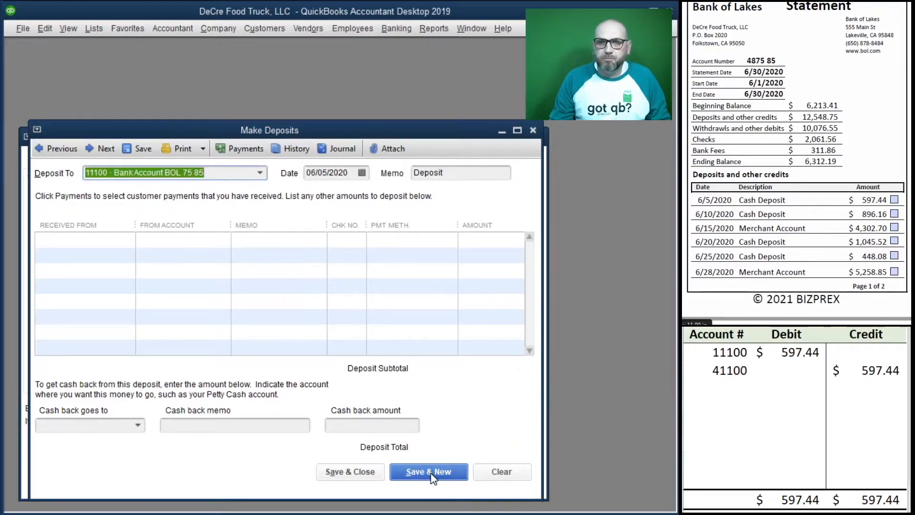
click(841, 396)
drag(860, 369, 793, 357)
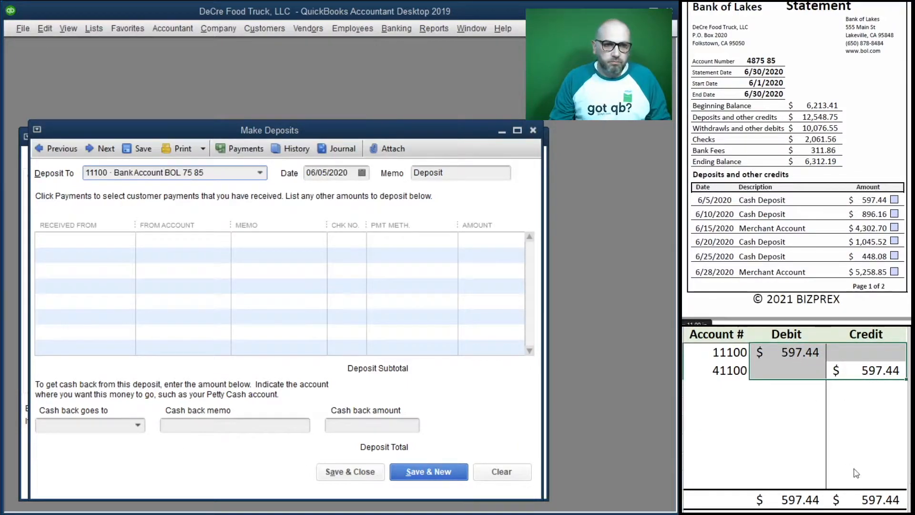
key(Delete)
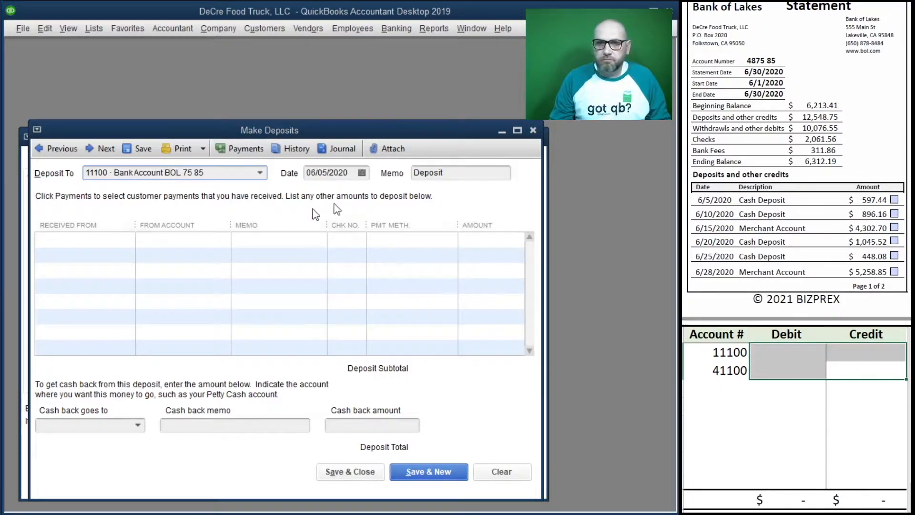
Set the new deposit's date to 06/10/2020, leaving its memo as Deposit.
click(329, 176)
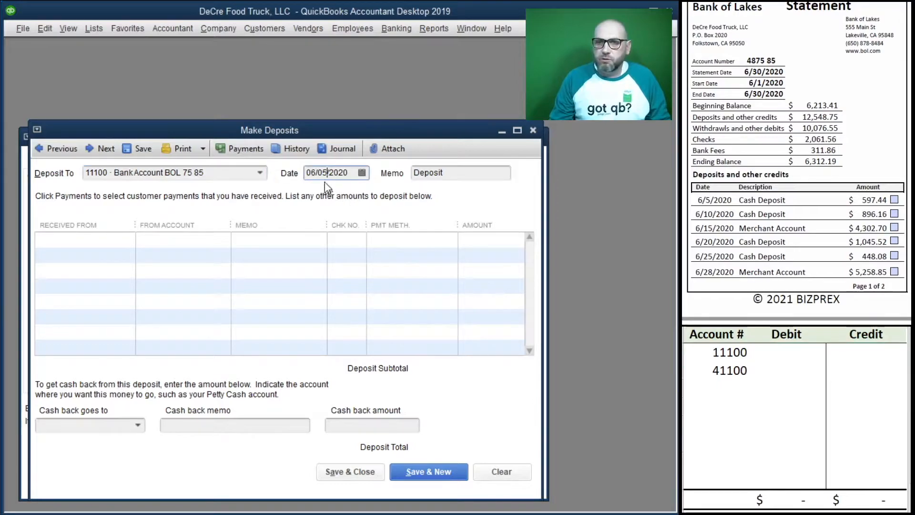
key(BackSpace)
key(BackSpace)
text(10)
key(Tab)
key(Tab)
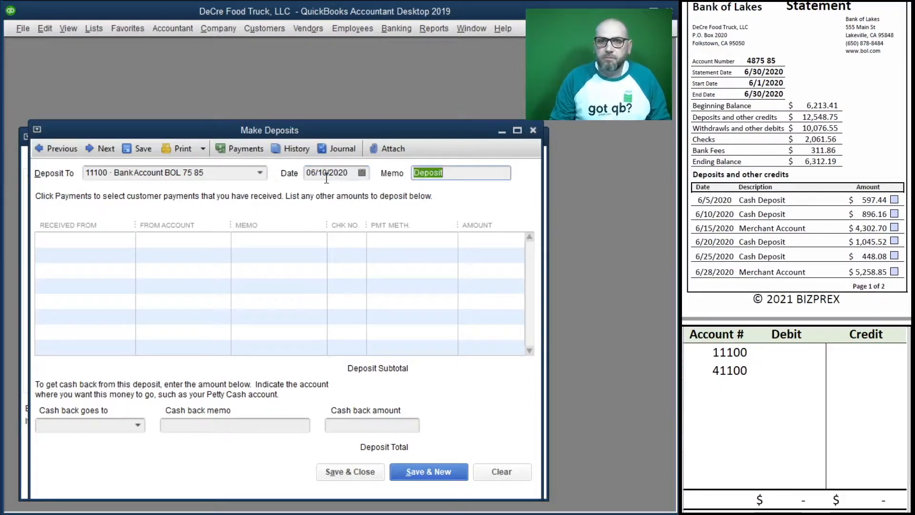
Add a line to the 06/10/2020 deposit from Customers, account 41100 Sales, memo Cash Sales, payment method Cash, amount 896.16.
text(Cus)
key(Tab)
text(41)
key(Tab)
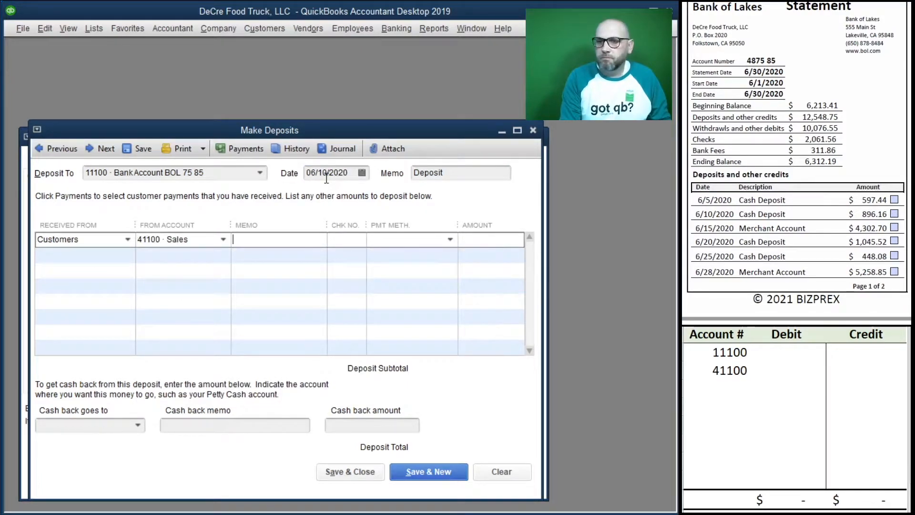
text(CAs)
key(BackSpace)
key(BackSpace)
text(ash Sales)
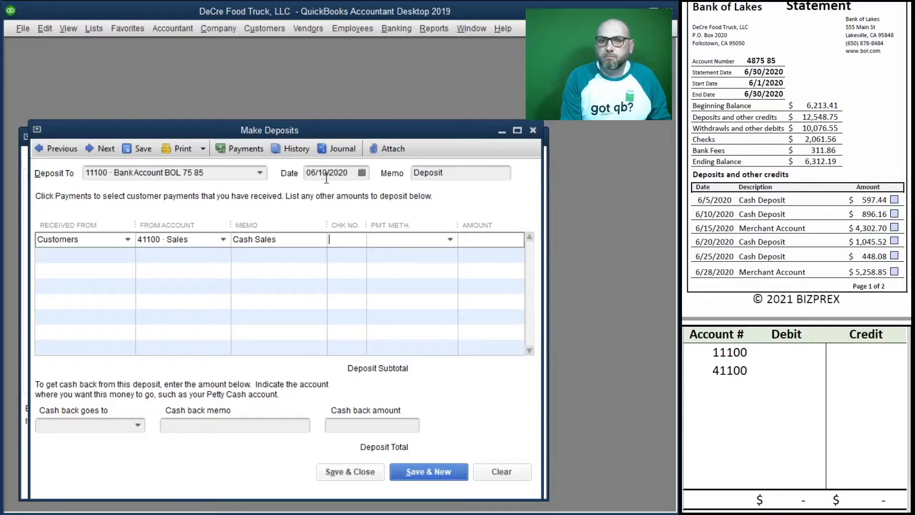
key(Tab)
text(Cash)
key(Tab)
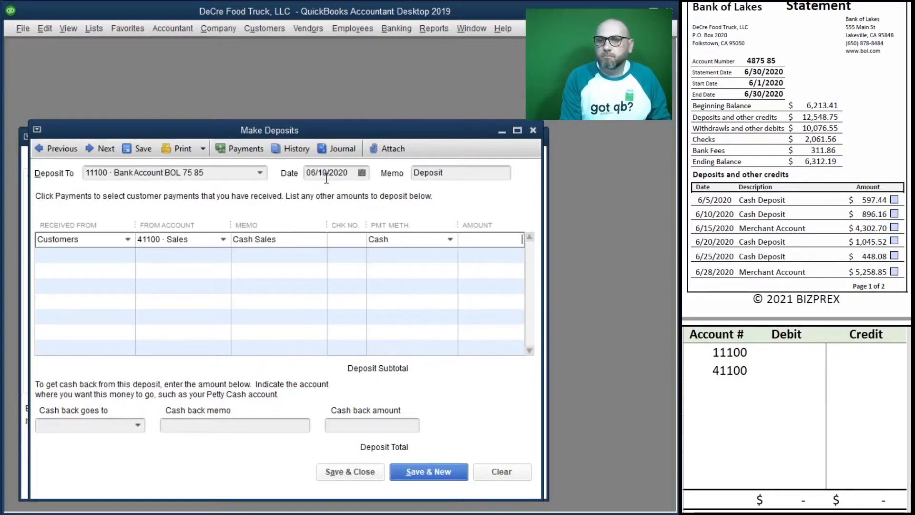
text(896.16)
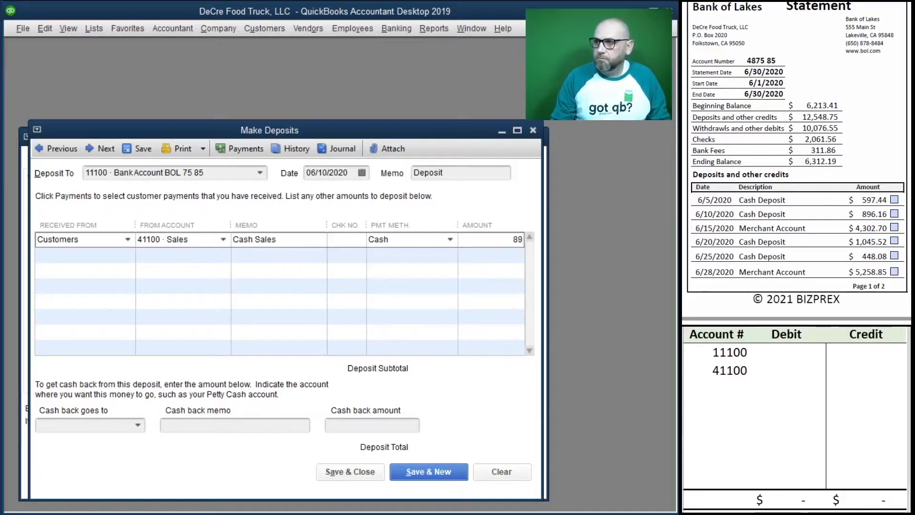
key(Tab)
Enter 896.16 in the worksheet as the debit for account 11100 and the credit for account 41100.
click(795, 352)
text(896.16)
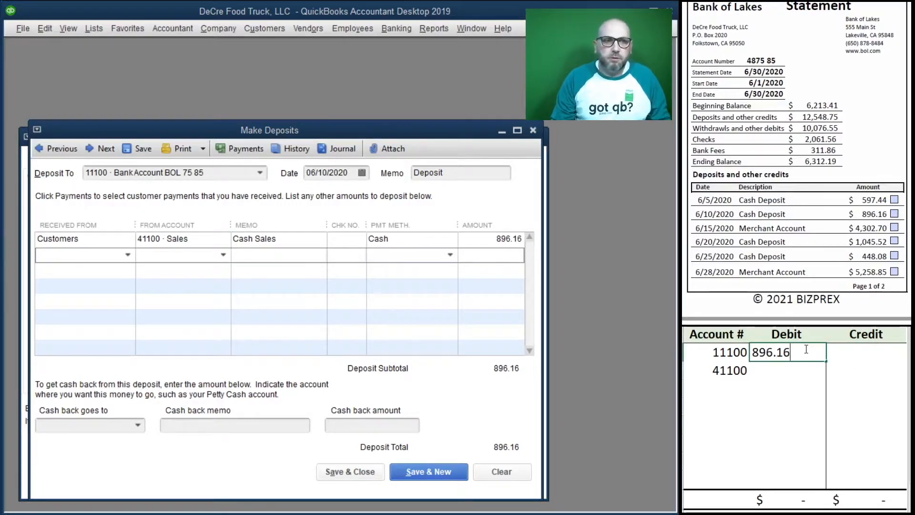
key(Return)
key(Right)
text(896.16)
key(Return)
key(Left)
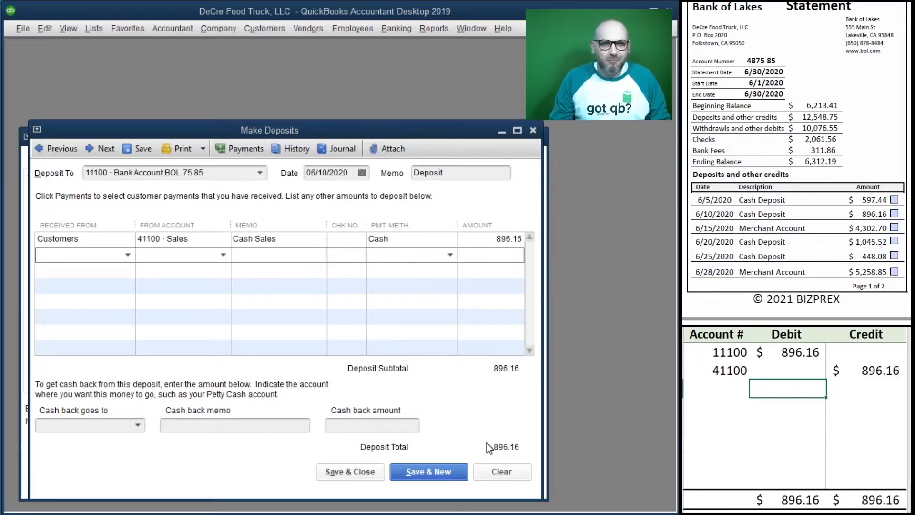
Save the 896.16 deposit with a new one started, and clear its debit and credit amounts from the worksheet.
click(442, 477)
drag(864, 370, 778, 360)
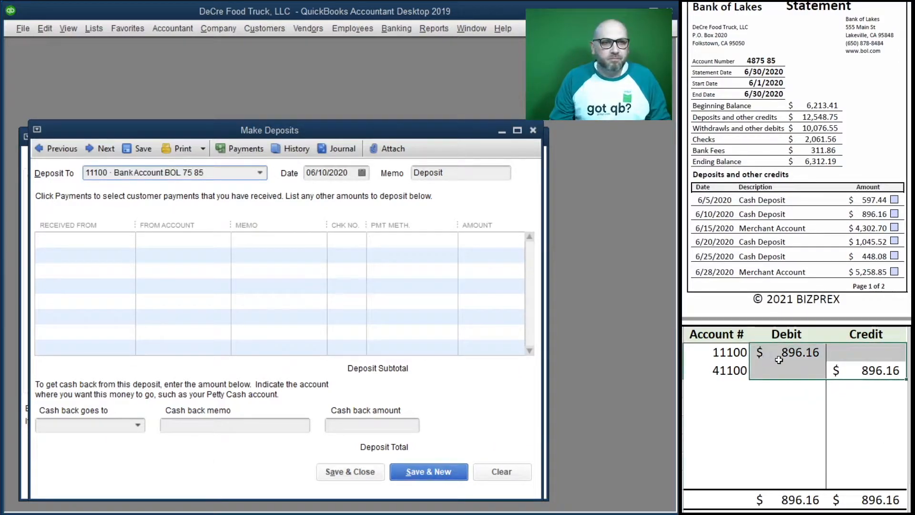
key(Delete)
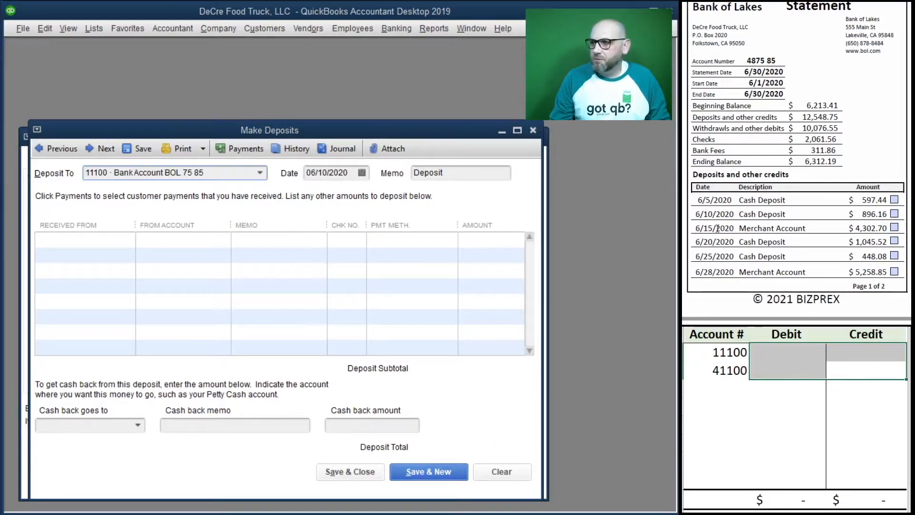
Date the new deposit 06/15/2020 for the statement's first merchant account deposit.
click(331, 173)
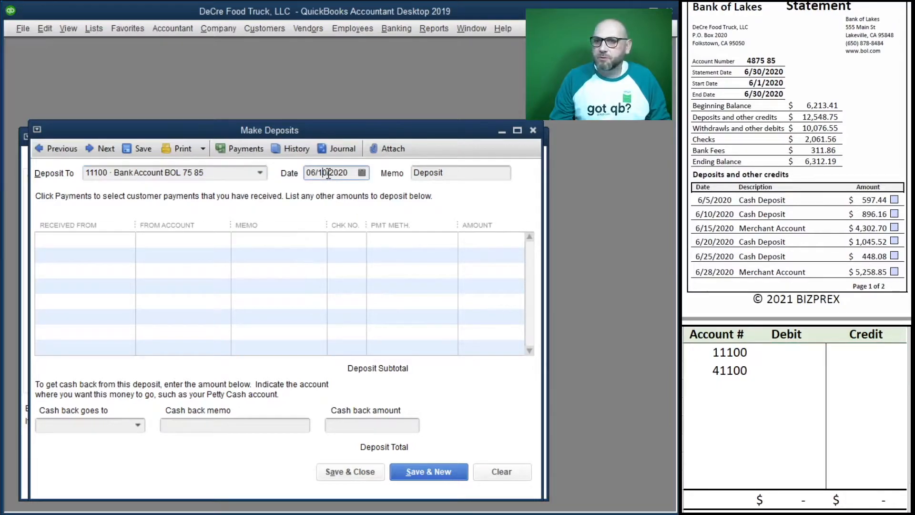
key(BackSpace)
text(5)
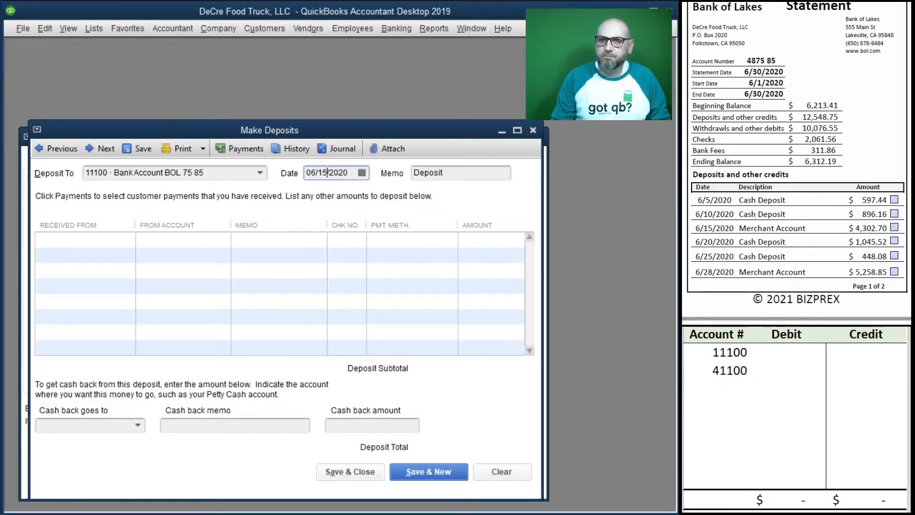
key(Tab)
key(Tab)
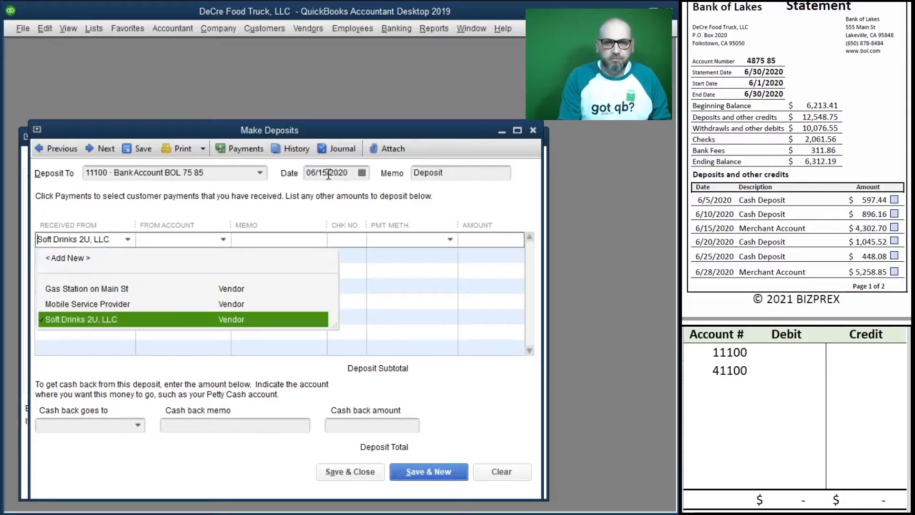
Add a deposit line from Customers, account 41100 Sales, with memo Credit Card Sales, payment method Merchant Account and amount 4,302.70.
text(Customers)
key(Tab)
text(41)
key(Tab)
text(Credit Card )
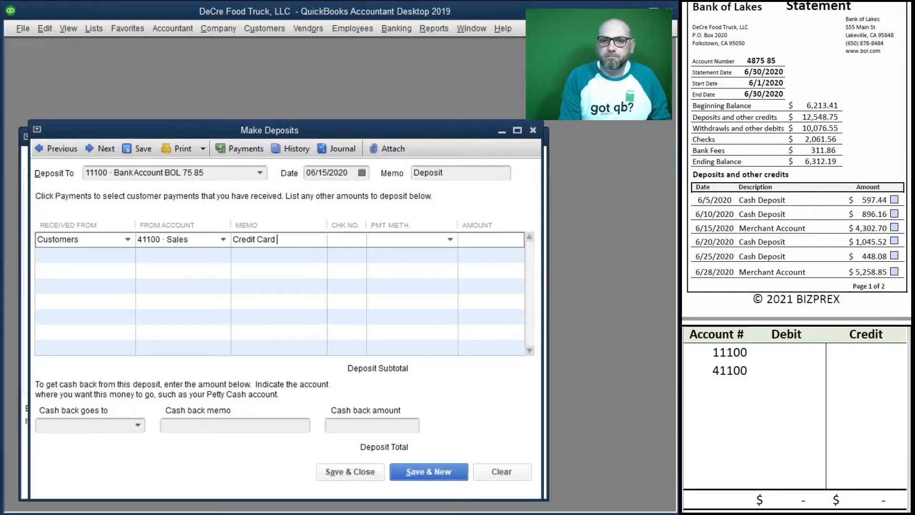
text(Sales)
key(Tab)
key(Tab)
text(M)
key(Tab)
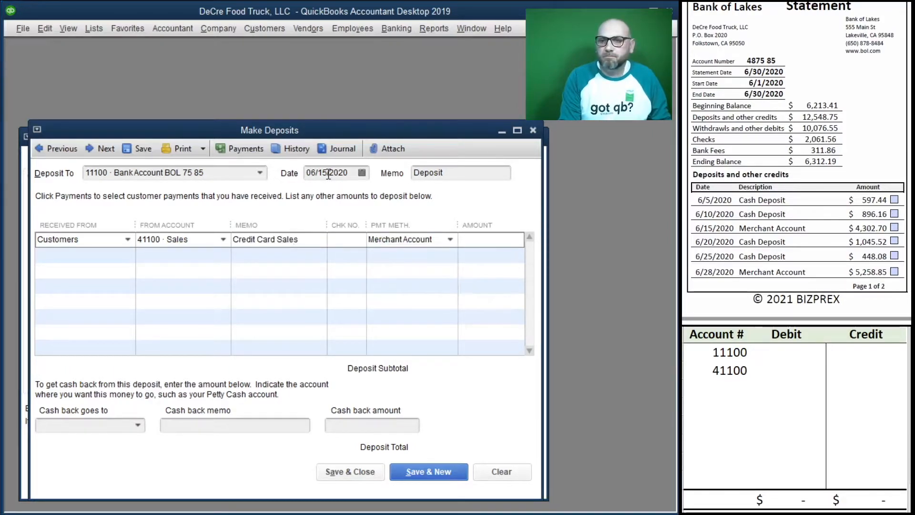
text(4302.70)
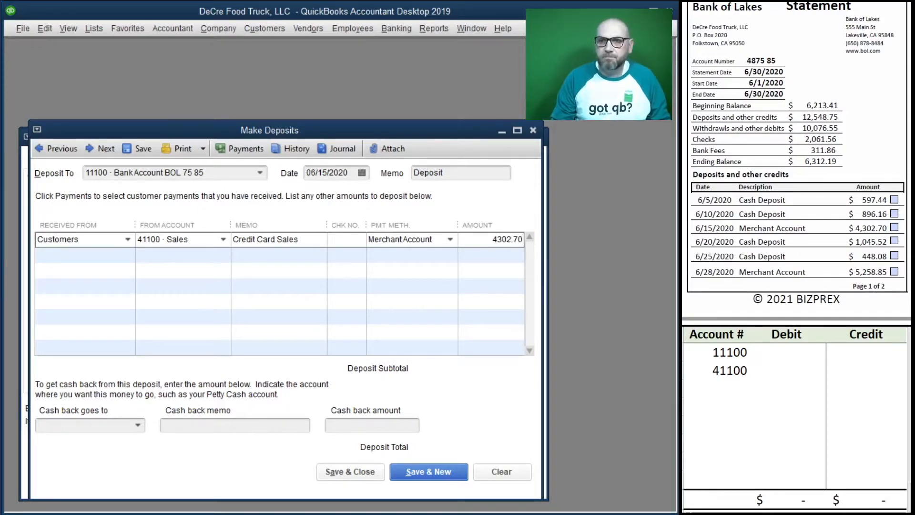
key(Tab)
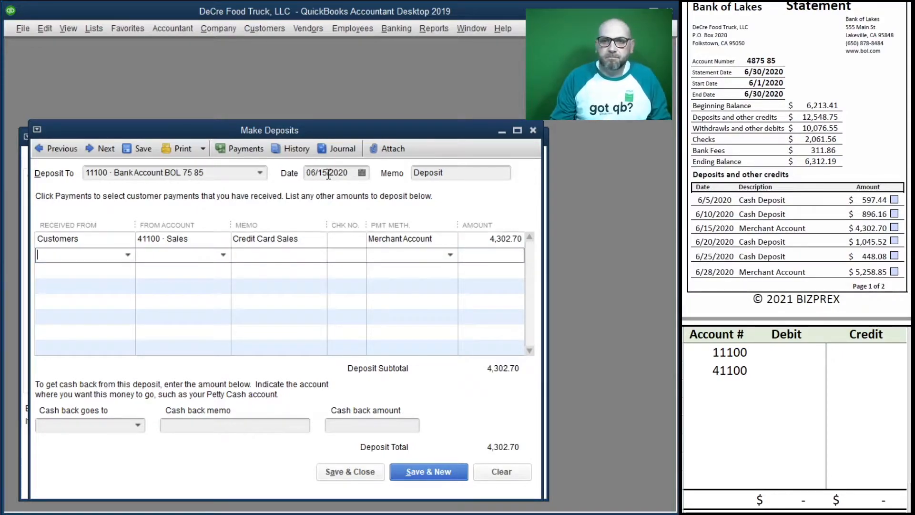
Enter 4,302.70 in the worksheet as the debit for account 11100 and the credit for account 41100.
click(784, 352)
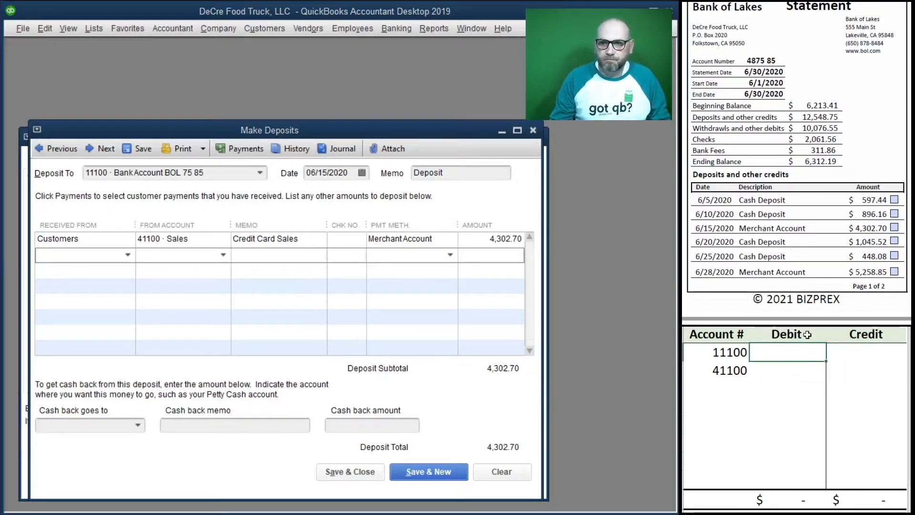
text(4302.70)
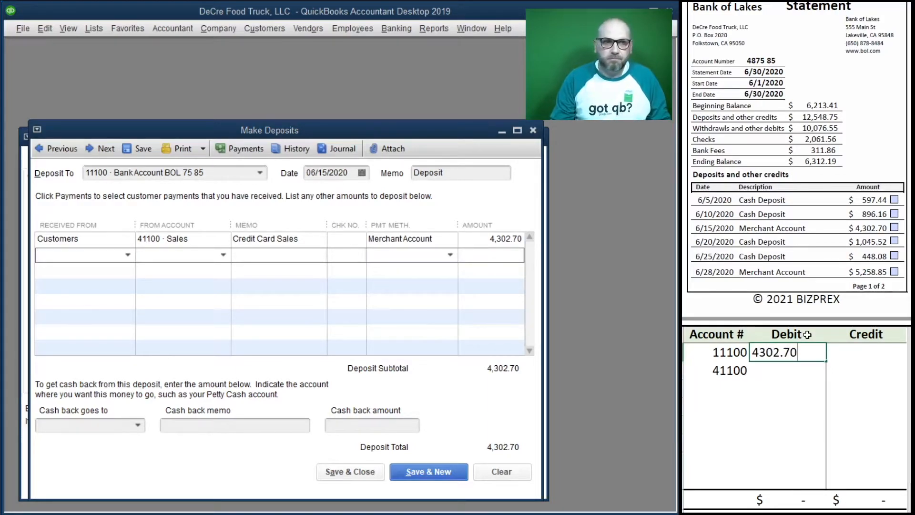
key(Return)
key(Tab)
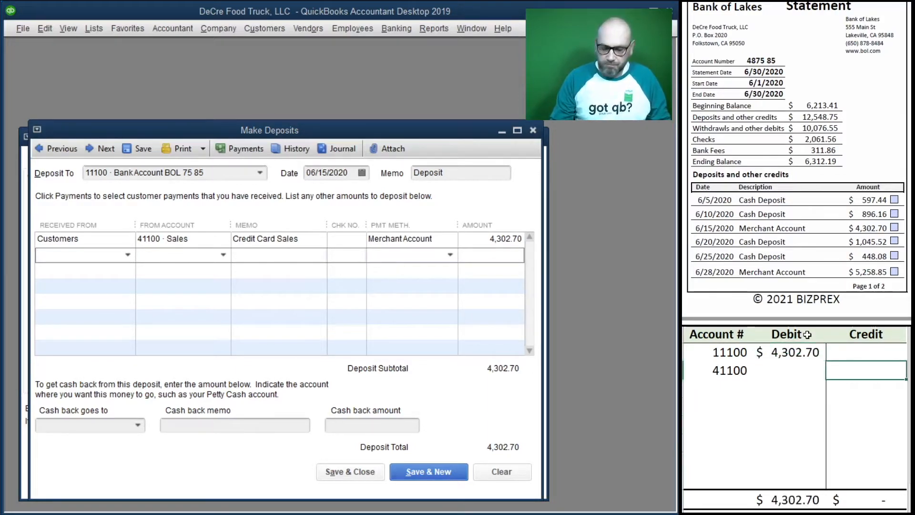
text(4,302.)
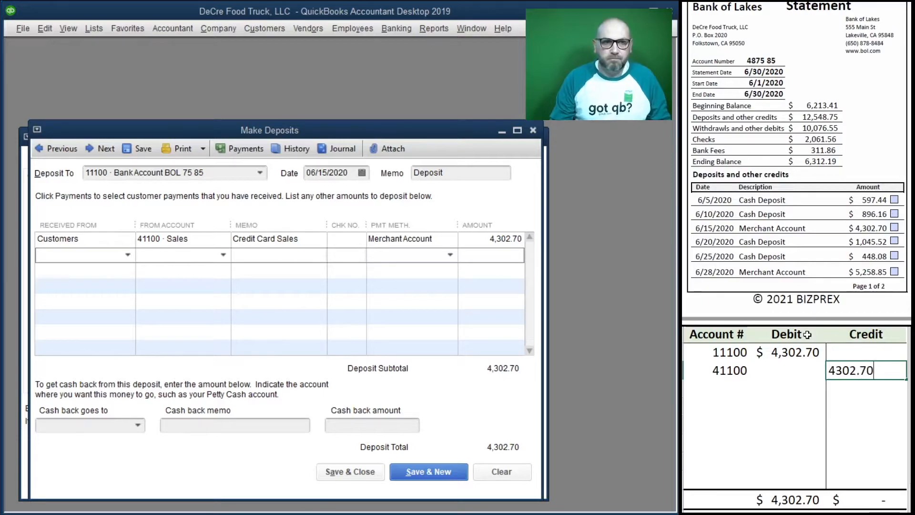
text(70)
key(Return)
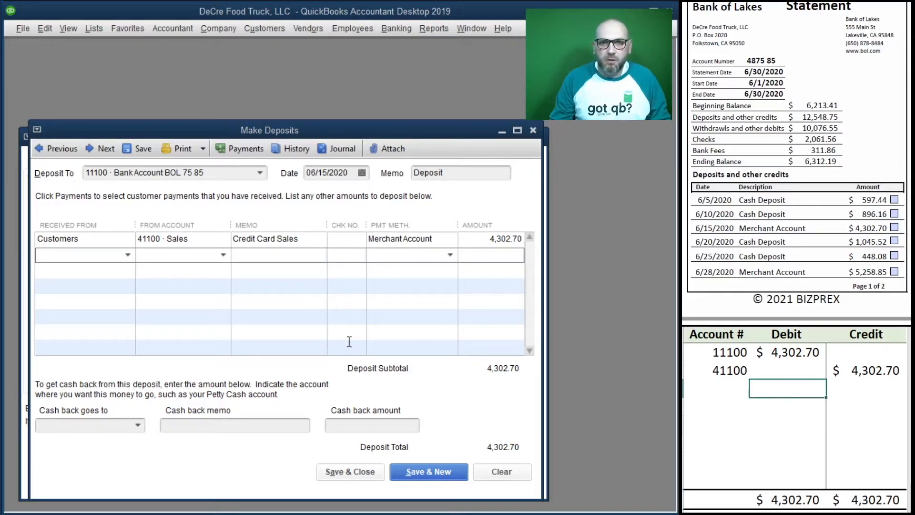
Save the 4,302.70 deposit with a new one started, and clear its debit and credit amounts from the worksheet.
click(437, 477)
drag(867, 374, 793, 362)
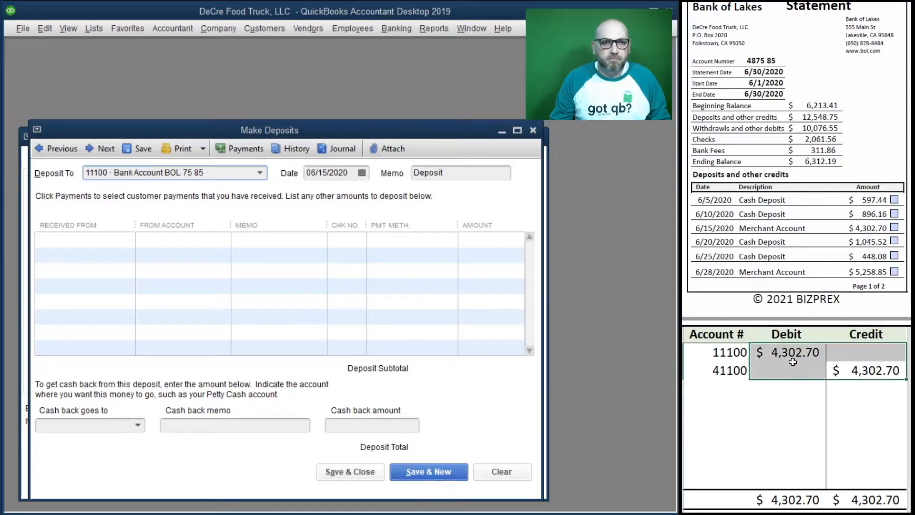
key(Delete)
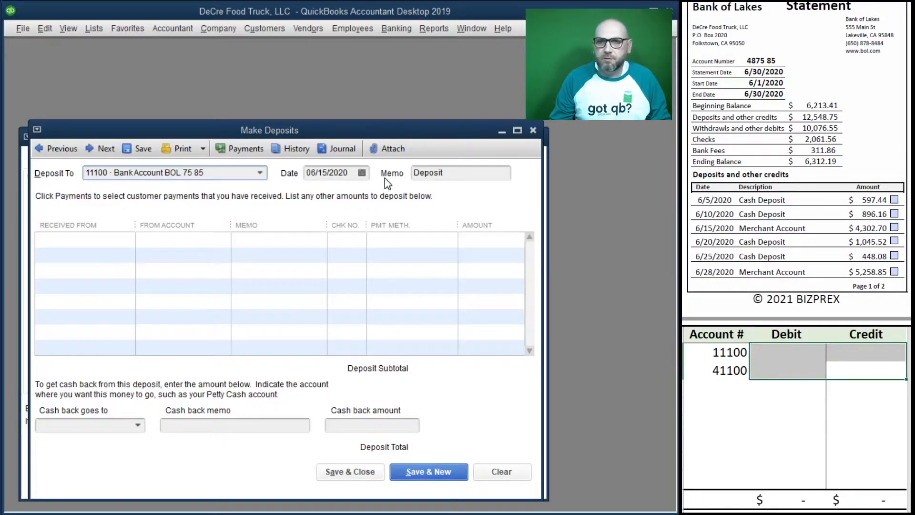
Date the new deposit 06/20/2020 for the statement's third cash deposit.
click(330, 176)
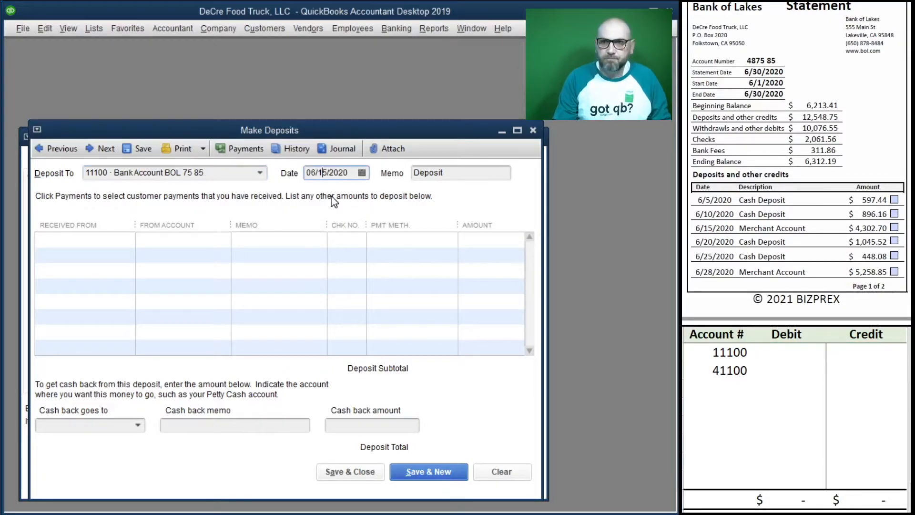
key(Delete)
text(20)
key(Tab)
key(Tab)
Add a deposit line from Customers, account 41100 Sales, with memo Cash Sales, payment method Cash and amount 1,045.52.
text(Customers)
key(Tab)
text(41100)
key(Tab)
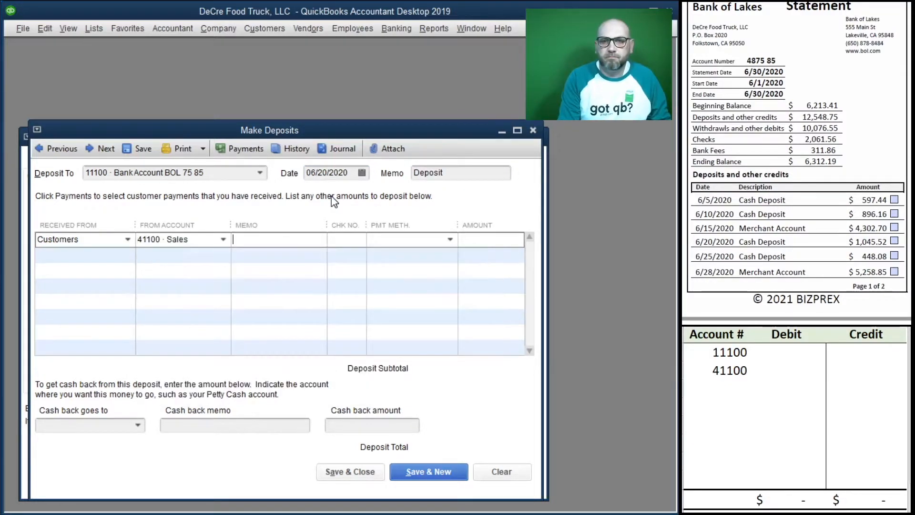
text(Ca)
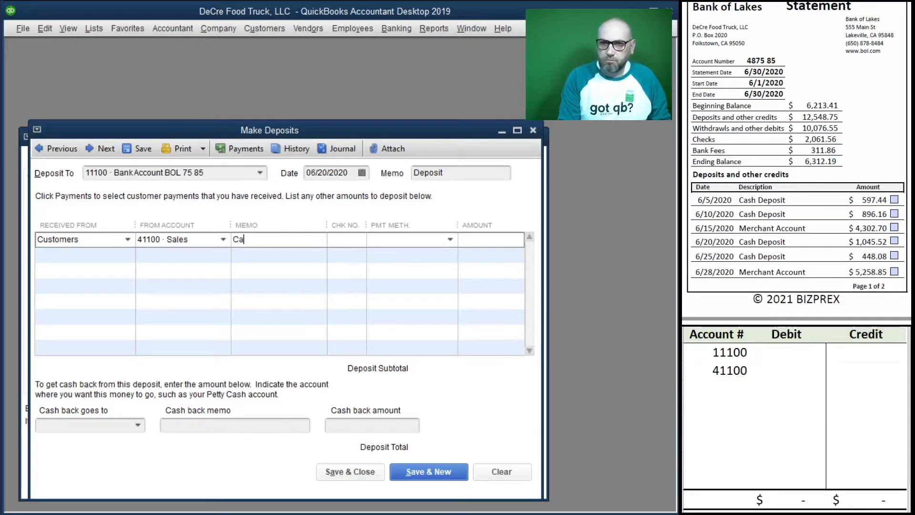
text(sh Sales)
key(Tab)
key(Tab)
text(Ca)
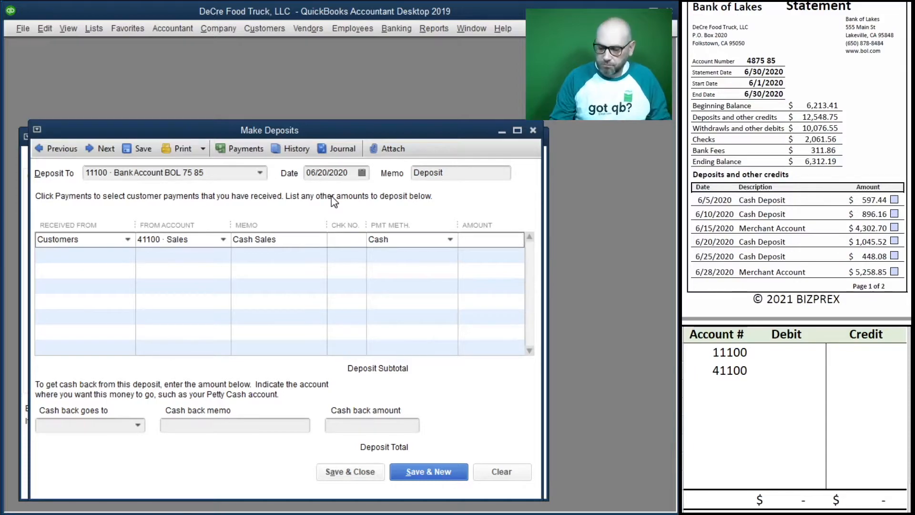
text(1045.52)
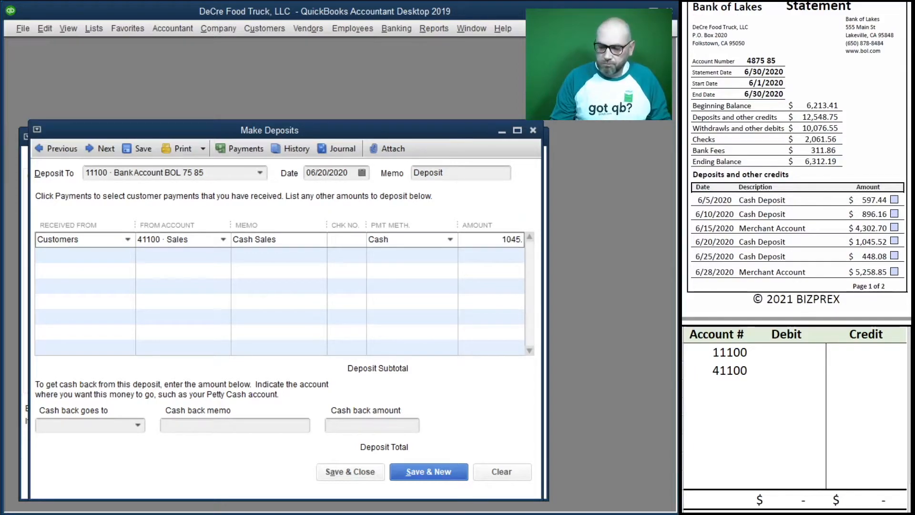
key(Tab)
Enter 1,045.52 in the worksheet as the debit for account 11100 and the credit for account 41100.
click(787, 351)
text(1045.52)
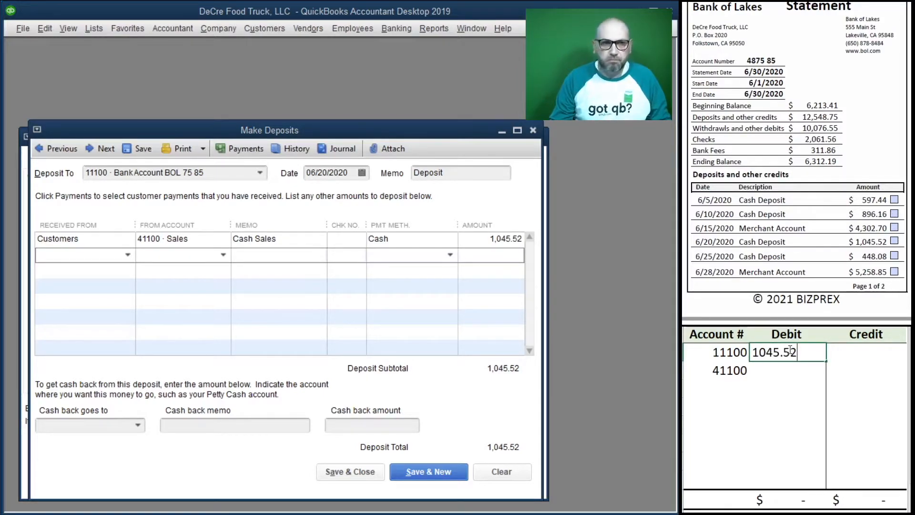
key(Return)
key(Tab)
text(1045)
key(Return)
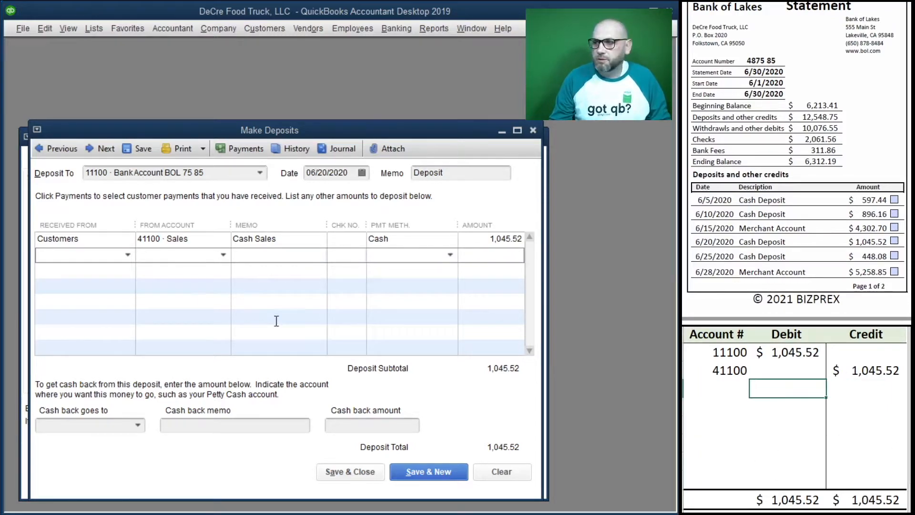
Save the 1,045.52 deposit with a new one started, and clear its debit and credit amounts from the worksheet.
click(435, 473)
drag(870, 372, 795, 355)
key(Delete)
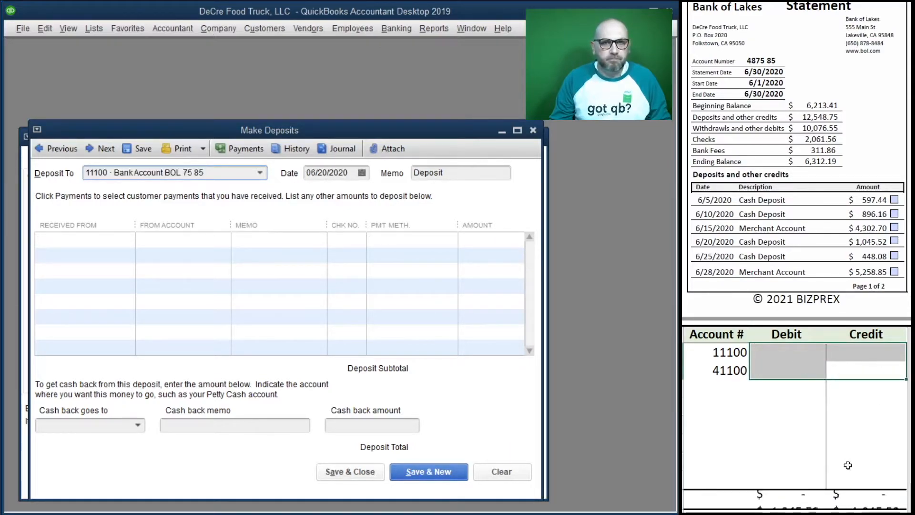
Date the new deposit 06/25/2020 for the statement's last cash deposit.
click(112, 237)
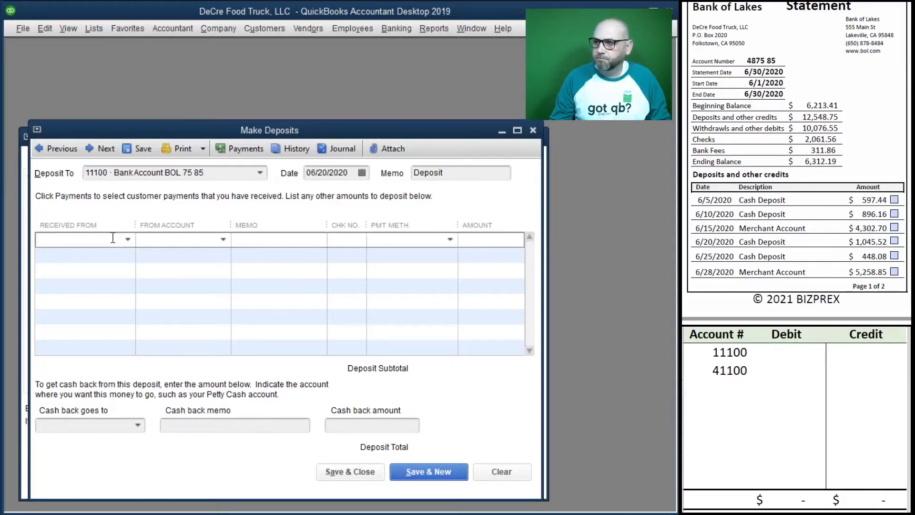
click(326, 174)
key(BackSpace)
text(5)
key(Tab)
key(Tab)
Add a deposit line from Customers, account 41100 Sales, with memo Cash Sales, payment method Cash and amount 448.08.
text(Cus)
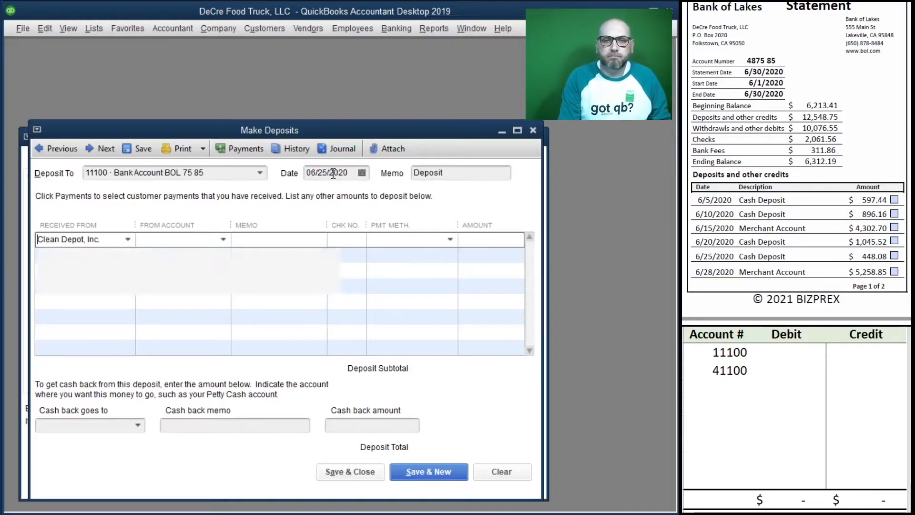
key(Tab)
text(41)
key(Tab)
text(Cash Sales)
key(Tab)
key(Tab)
text(C)
key(Tab)
text(448.08)
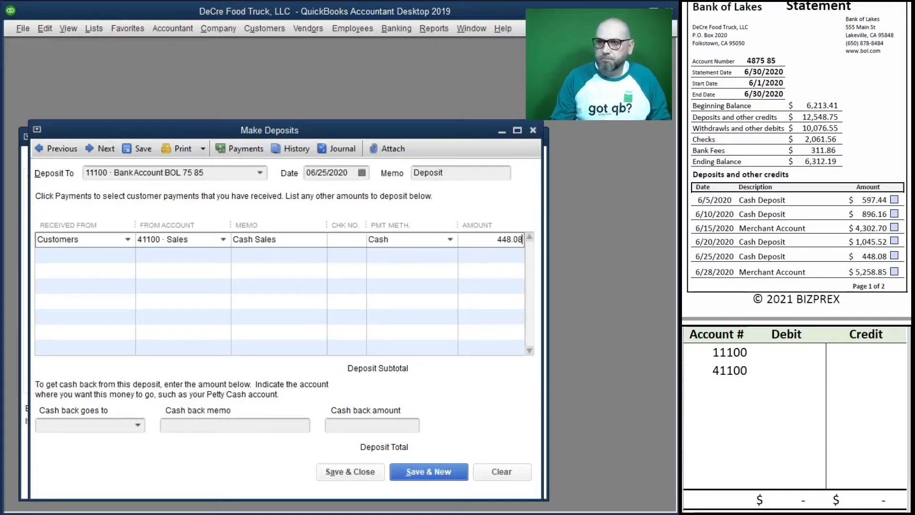
key(Tab)
Enter 448.08 in the worksheet as the debit for account 11100 and the credit for account 41100.
click(782, 353)
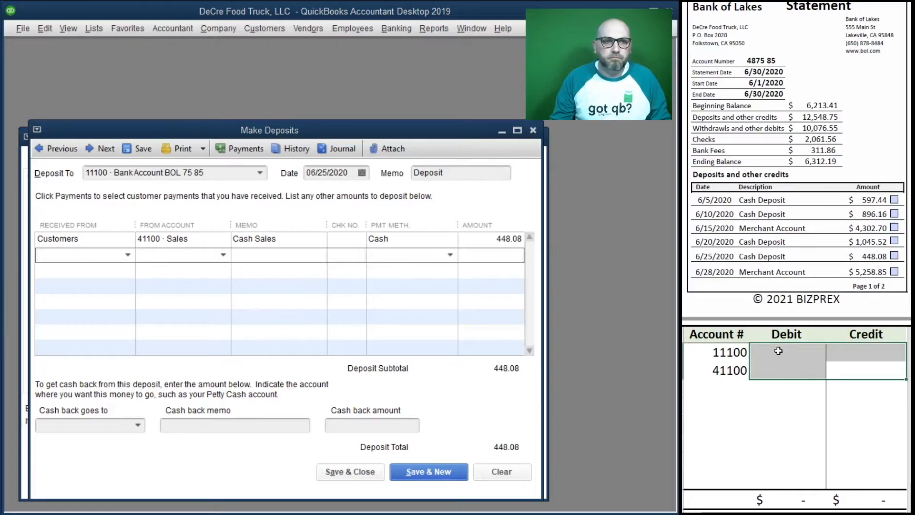
text(448.08)
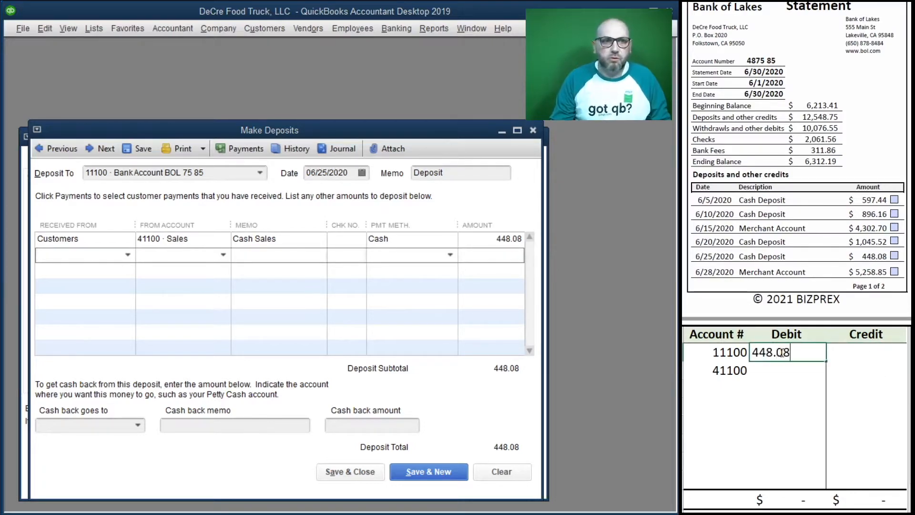
key(Return)
text(448.08)
key(Return)
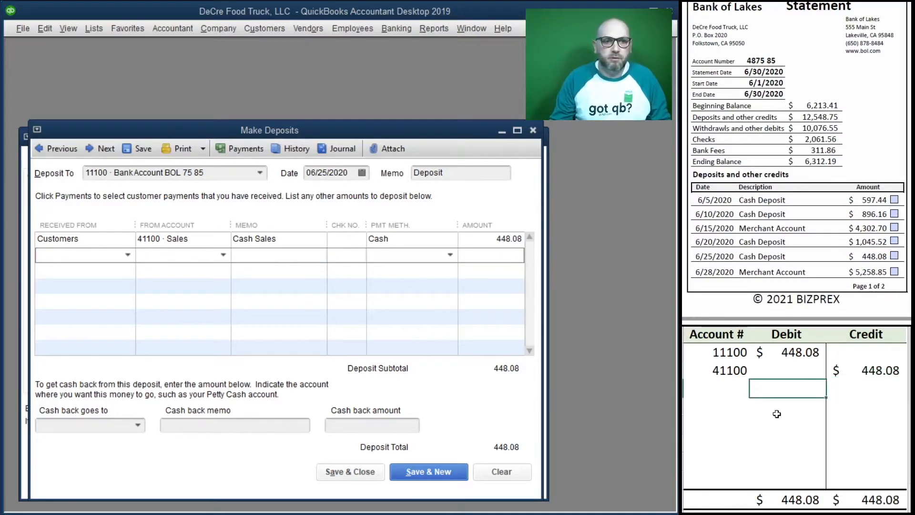
Save the 448.08 deposit and date the new one 06/28/2020 for the statement's second merchant account deposit.
click(429, 471)
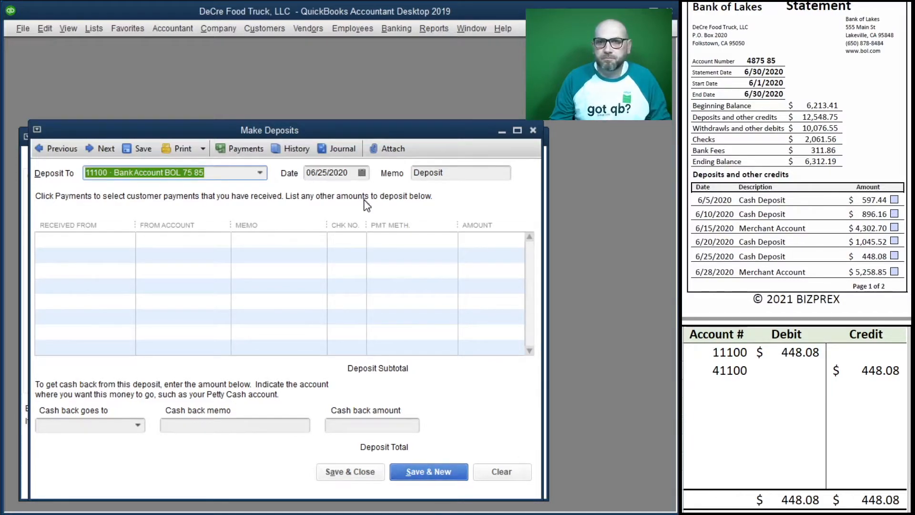
key(Tab)
click(326, 172)
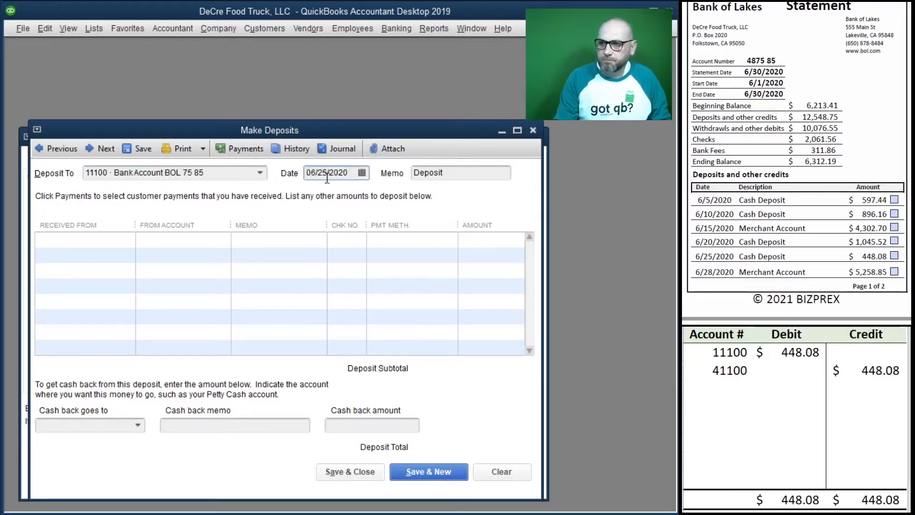
text(8)
key(Tab)
key(Tab)
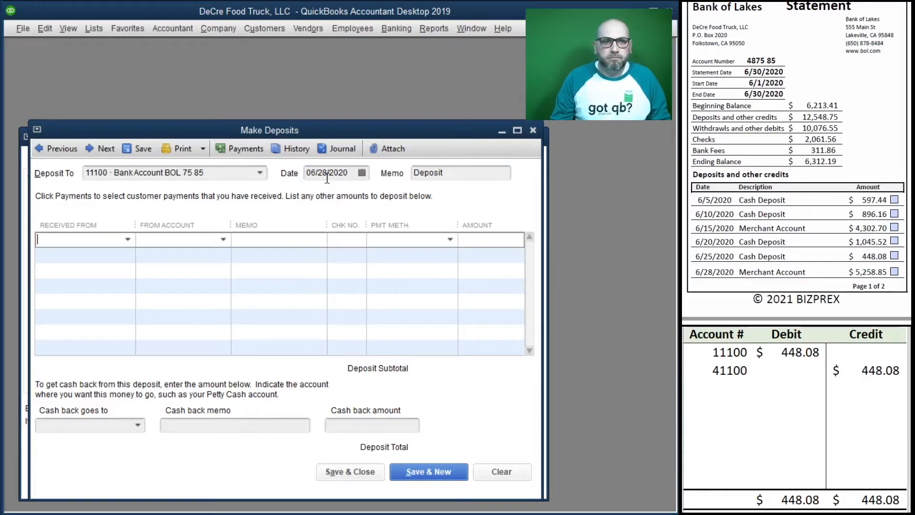
Clear the 448.08 debit and credit amounts from the worksheet.
drag(868, 369, 806, 356)
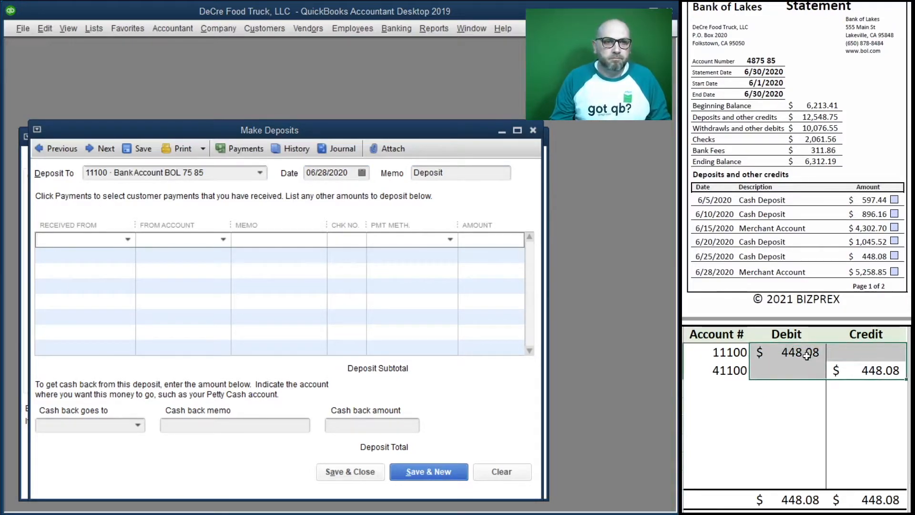
key(Delete)
Start the deposit line from Customers with account 41100 Sales and memo Credit Card Sales.
click(88, 241)
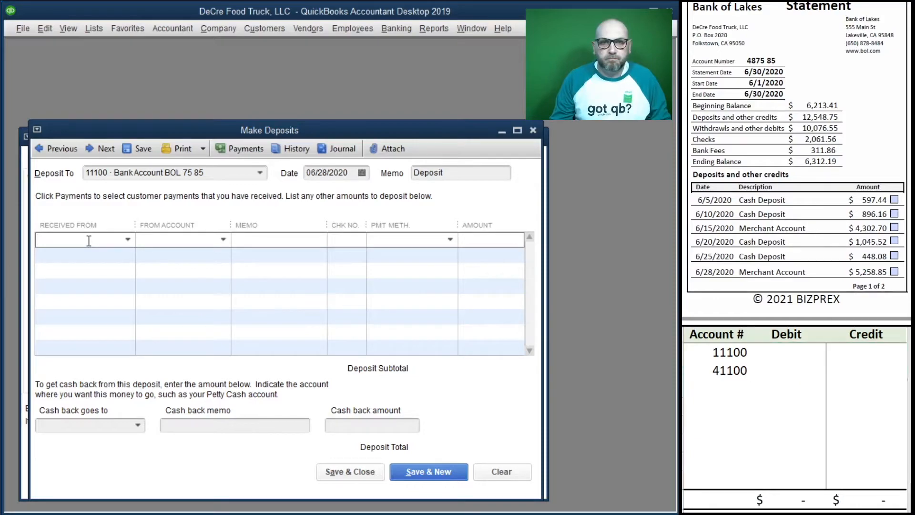
text(Customers)
key(Tab)
text(sal)
key(Tab)
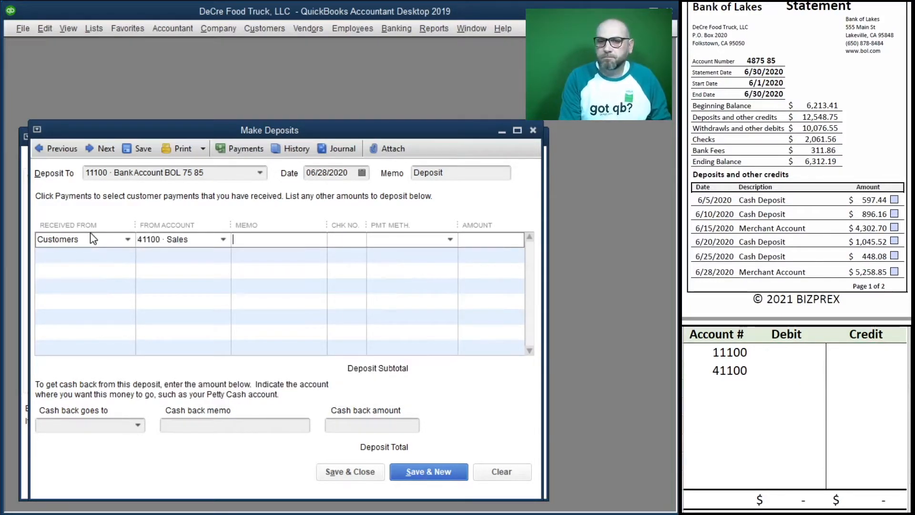
text(Credti)
key(BackSpace)
key(BackSpace)
key(BackSpace)
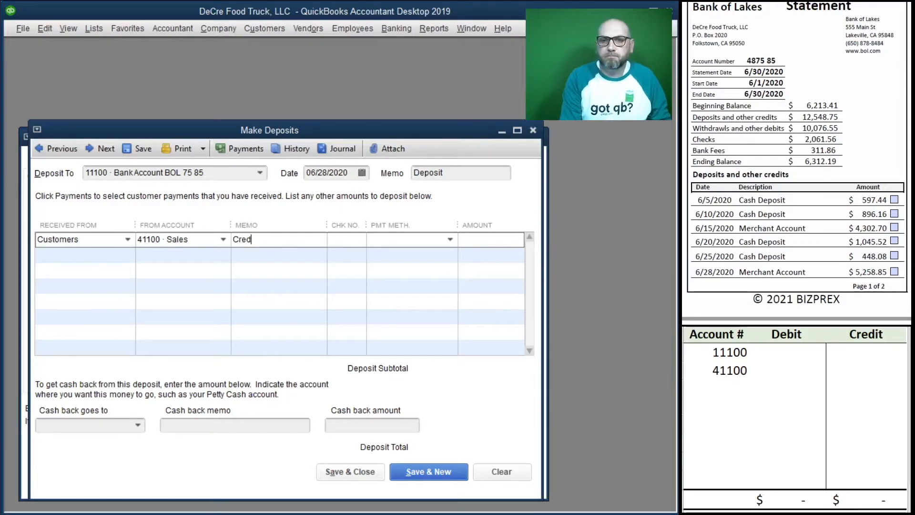
text(it Card Sales)
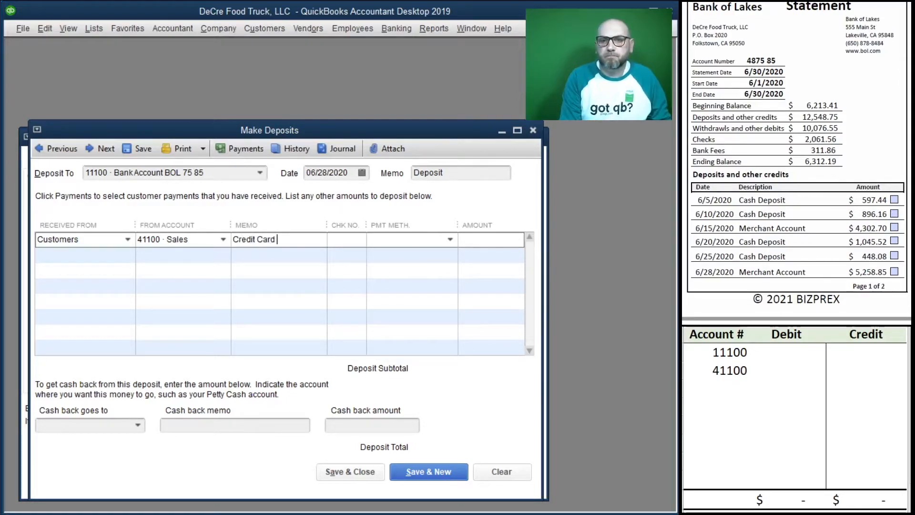
Complete the deposit line with payment method Merchant Account and amount 5,258.85.
key(Tab)
key(Tab)
text(M)
key(Tab)
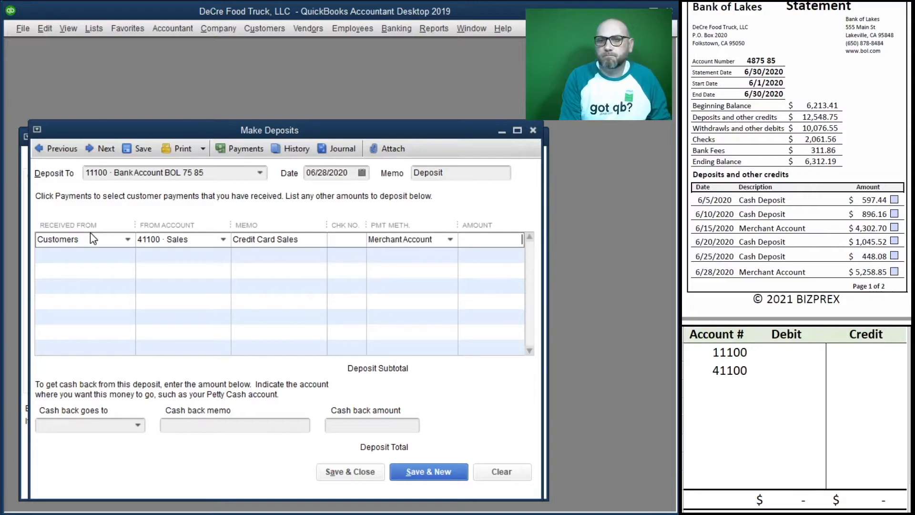
text(5,2)
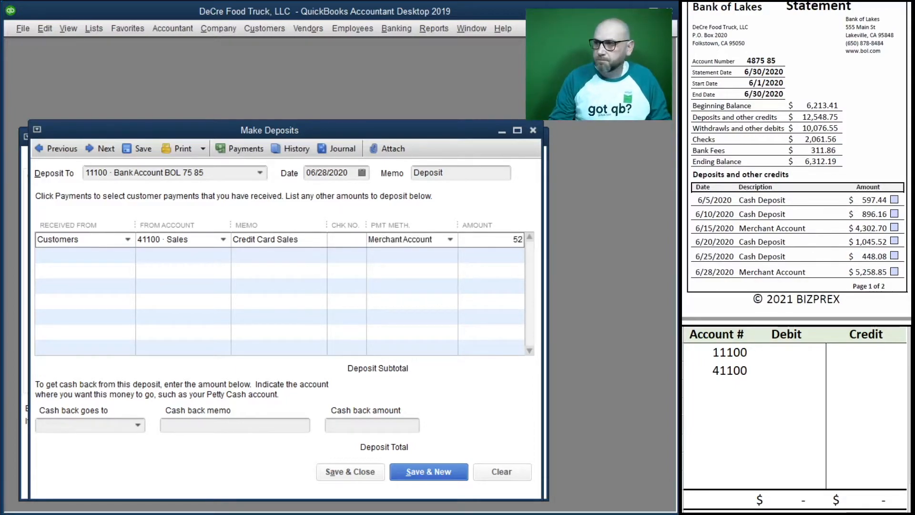
text(58.85)
key(Tab)
Enter 5,258.85 in the worksheet as the debit for account 11100 and the credit for account 41100.
click(782, 355)
text(5,258.)
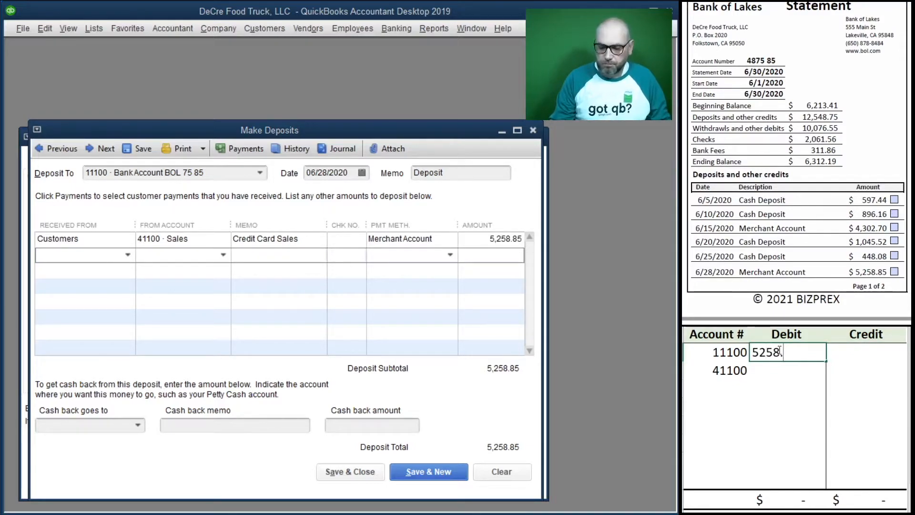
text(85)
key(Tab)
key(Down)
text(52)
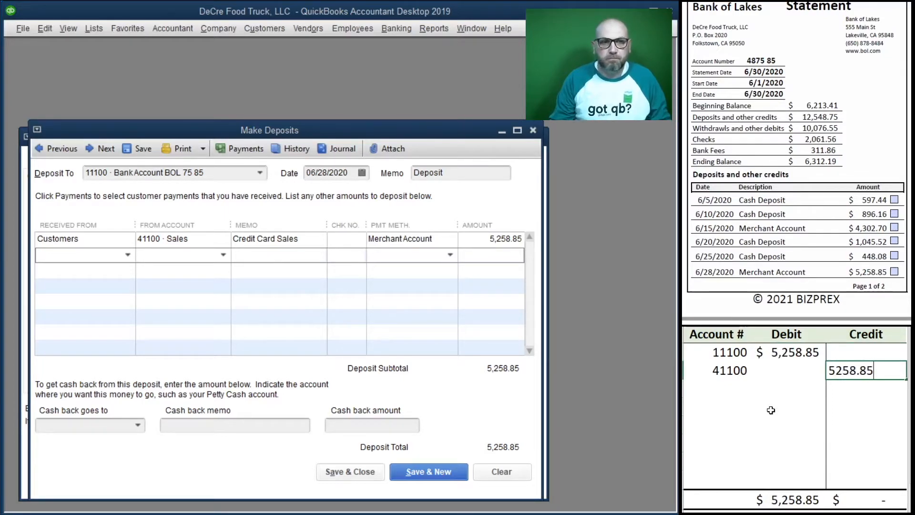
key(Return)
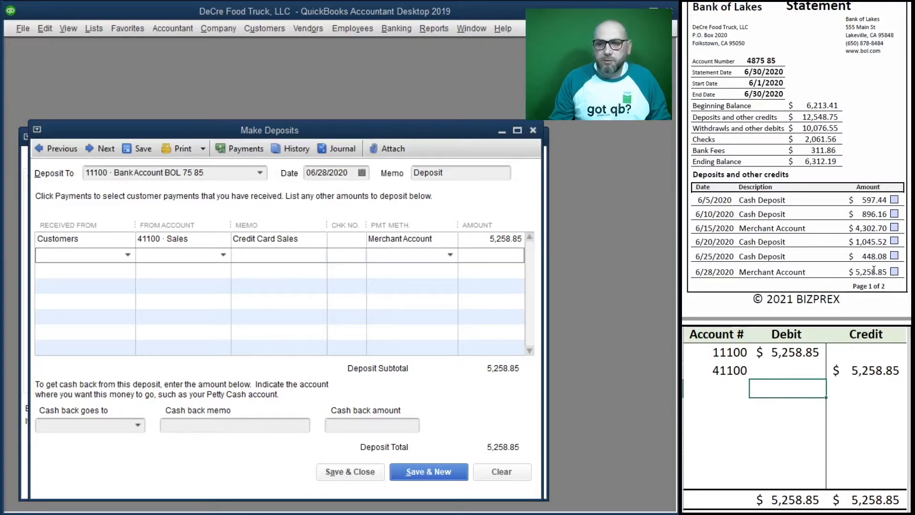
Save and close the 5,258.85 deposit, and clear the account numbers and amounts from the worksheet.
click(345, 472)
drag(865, 370, 731, 357)
key(Delete)
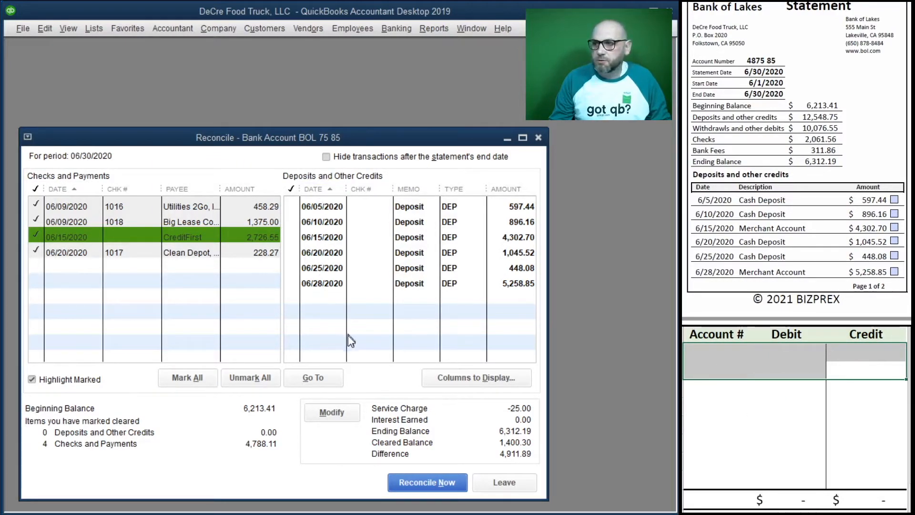
Tick off the June 5, 10 and 15 deposits (597.44, 896.16 and 4,302.70) on the statement and mark them cleared in the reconciliation.
click(895, 199)
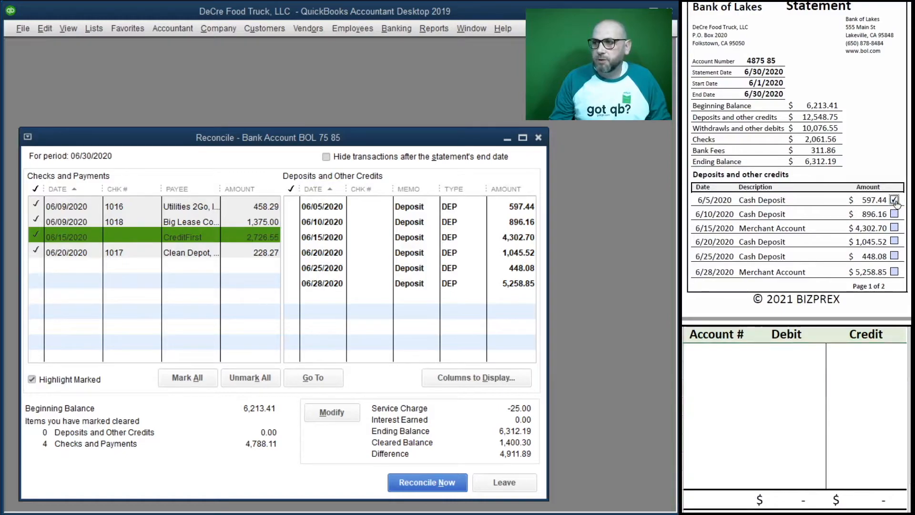
click(291, 205)
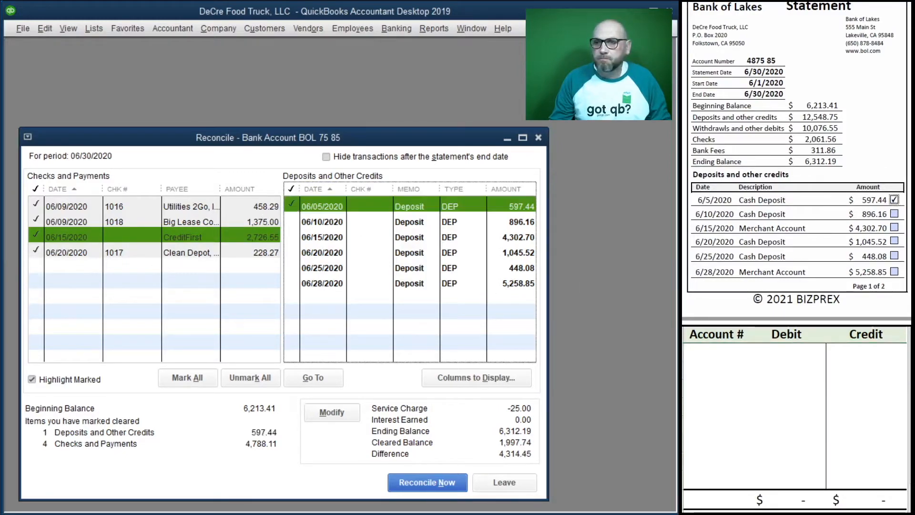
click(894, 214)
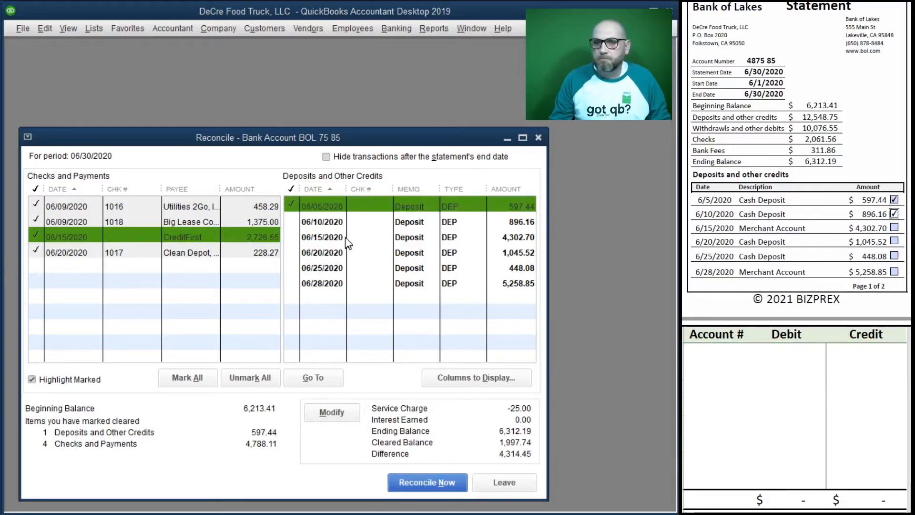
click(294, 223)
click(894, 228)
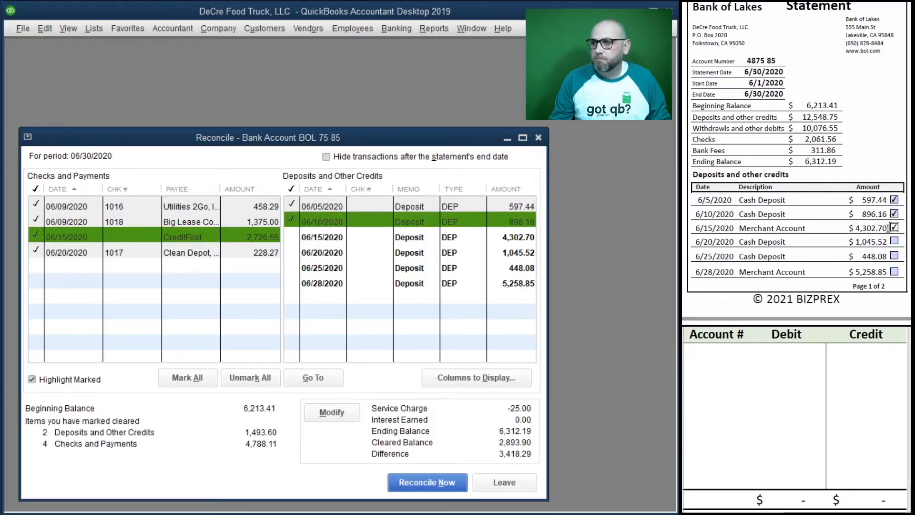
click(292, 237)
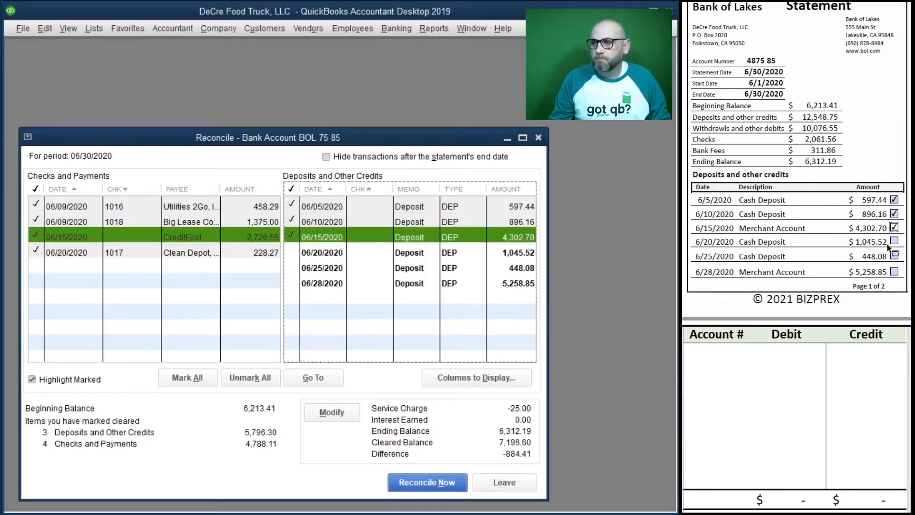
Tick off the June 20, 25 and 28 deposits (1,045.52, 448.08 and 5,258.85) on the statement and mark them cleared in the reconciliation.
click(894, 242)
click(293, 252)
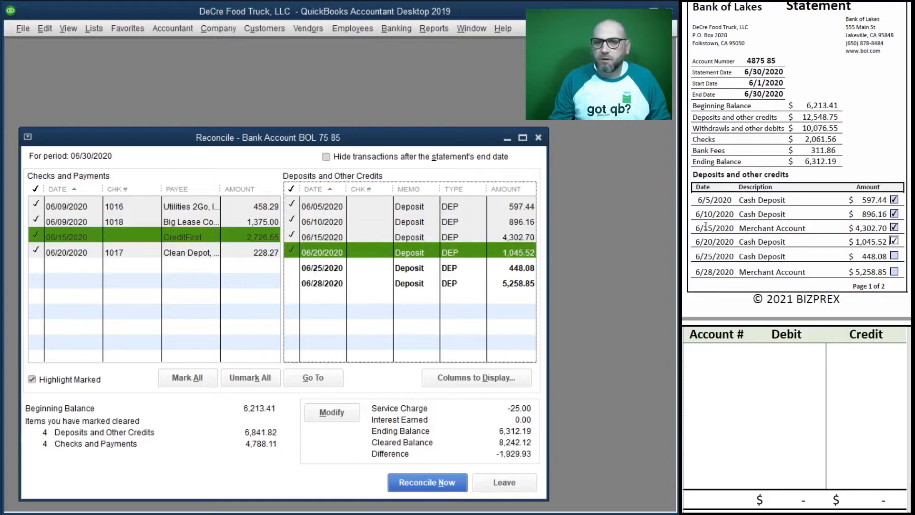
click(894, 255)
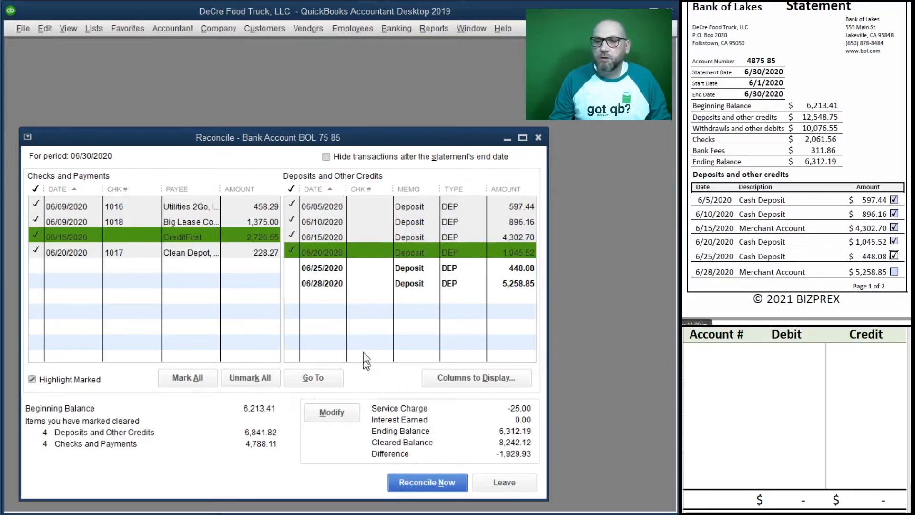
click(291, 270)
click(894, 272)
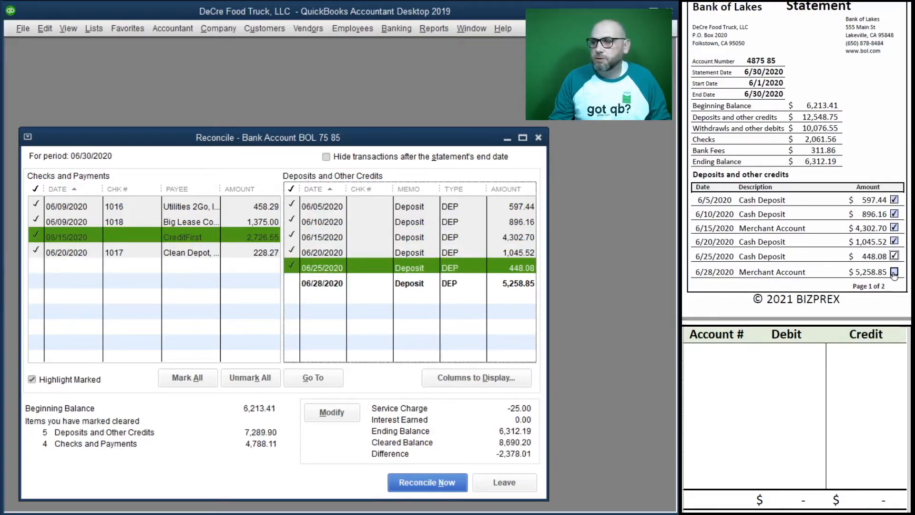
click(292, 281)
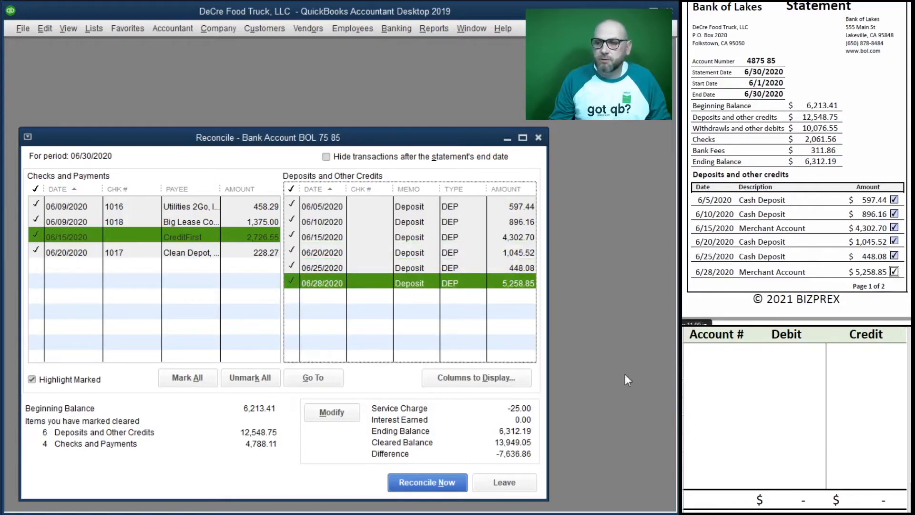
Tick off the 25.00 Monthly Service Fee on page 2 of the bank statement.
scroll(814, 184, down, 6)
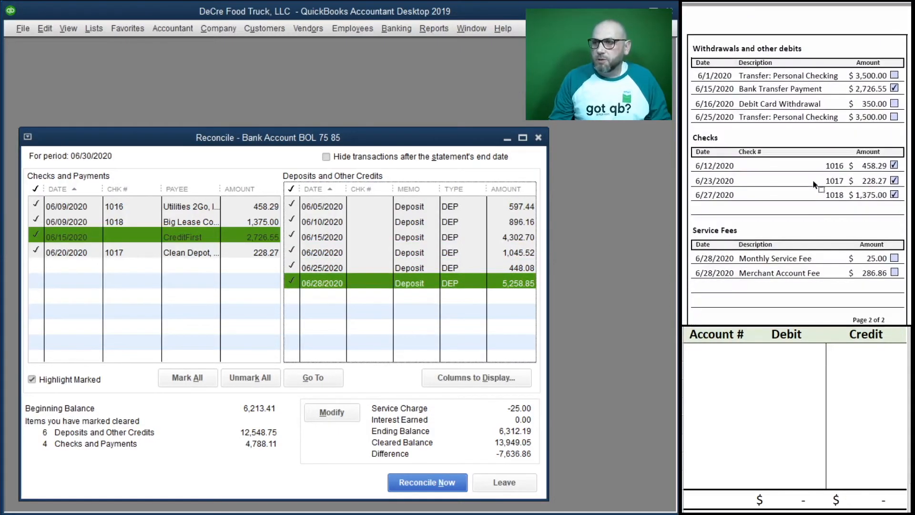
scroll(814, 184, down, 1)
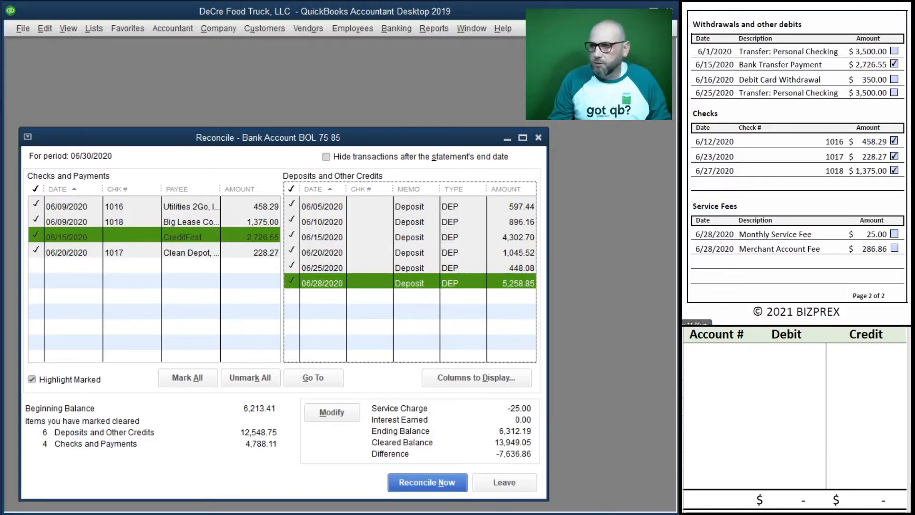
click(891, 234)
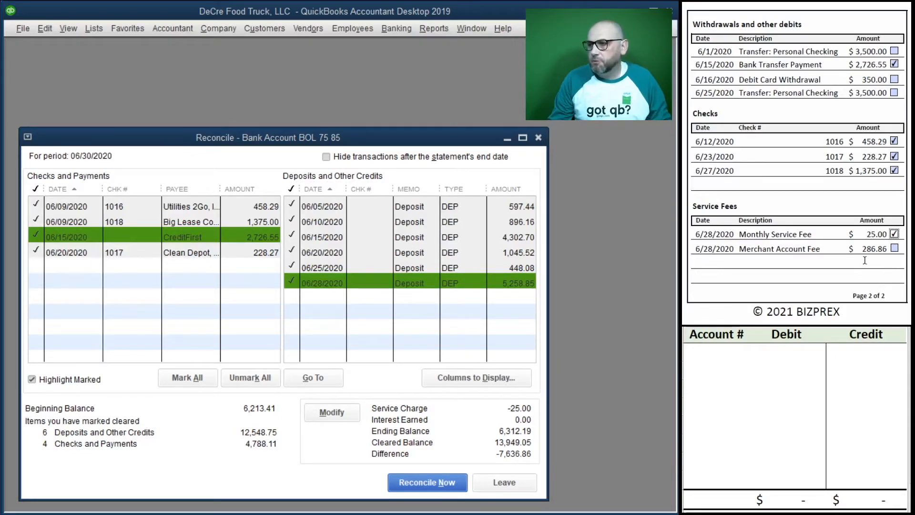
Start a general journal entry dated 06/01/2020 with entry number Draw.
click(218, 28)
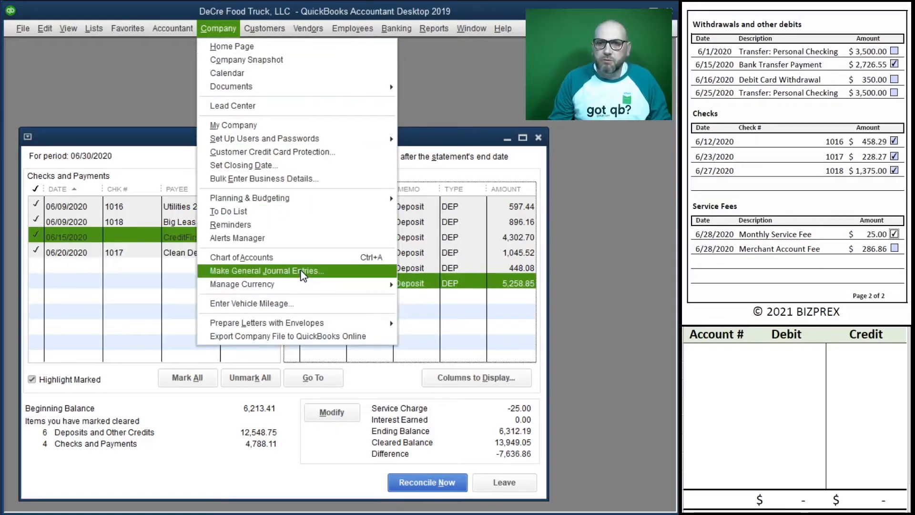
click(286, 271)
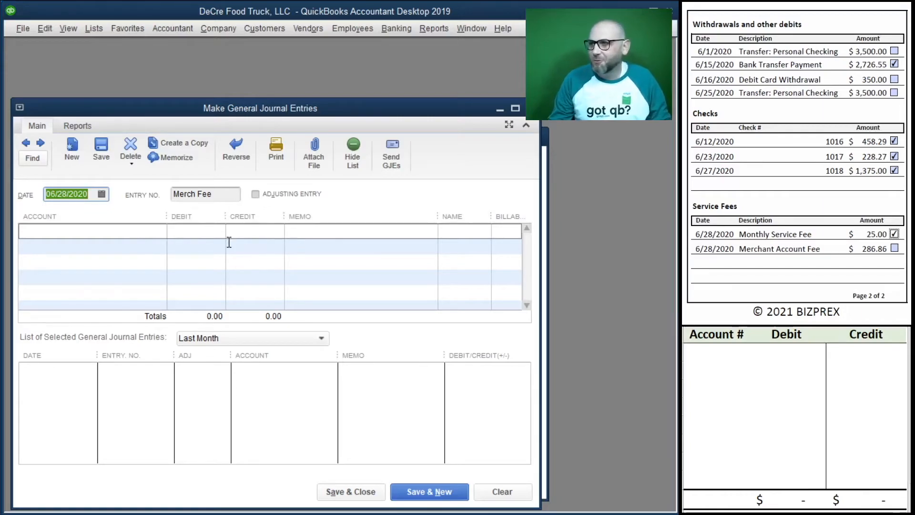
text(6/)
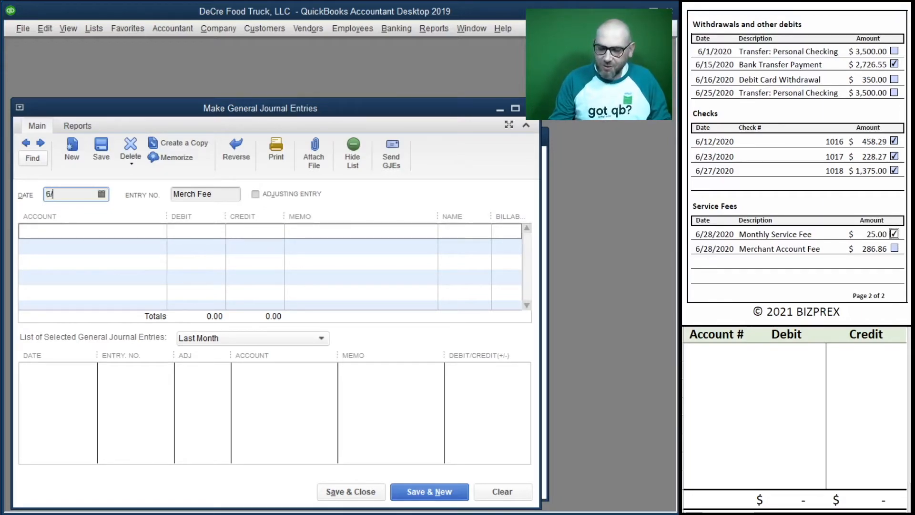
text(01/2020)
key(Tab)
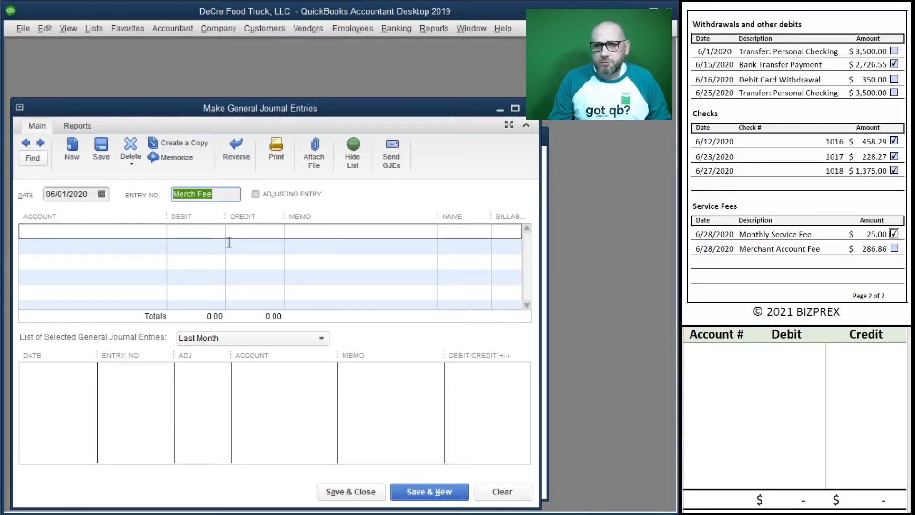
text(Draw)
key(Tab)
key(Tab)
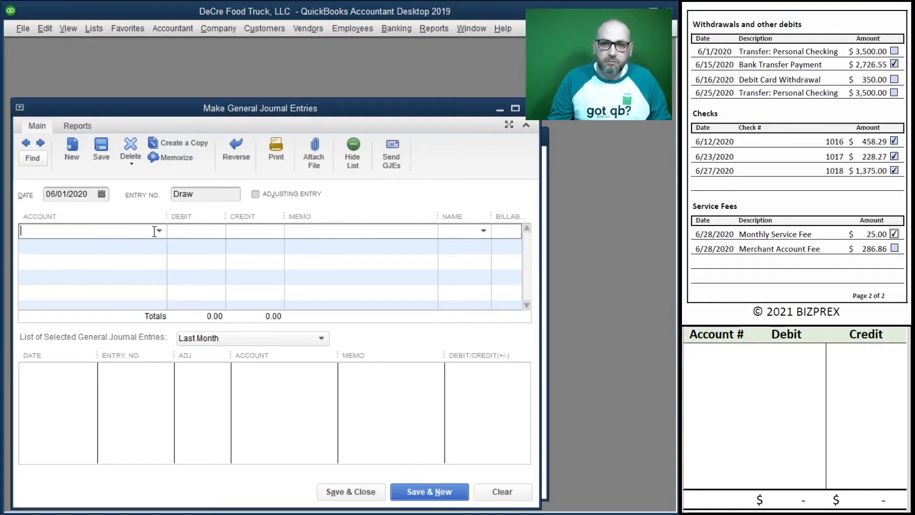
Credit account 11100 Bank Account 3,500.00 with memo Draw, and assign the offsetting debit to 30700 Members Draw.
click(159, 230)
click(137, 295)
click(248, 230)
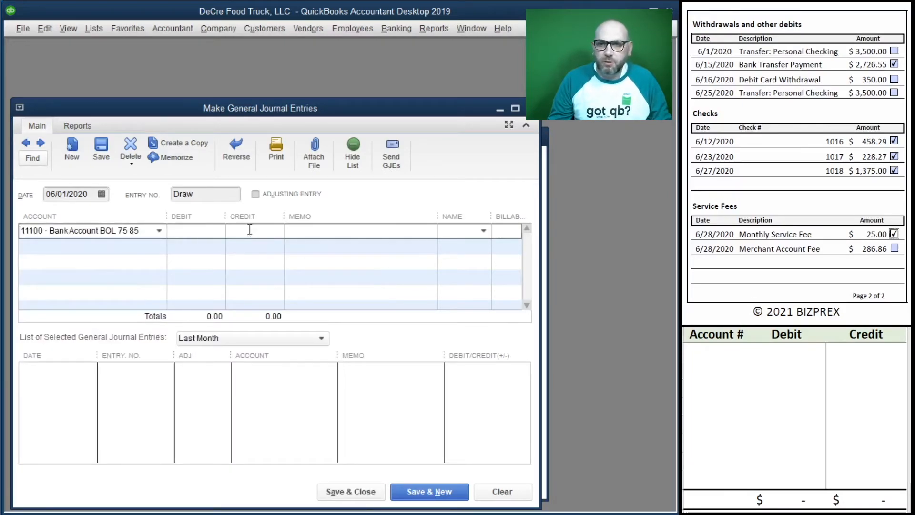
text(350)
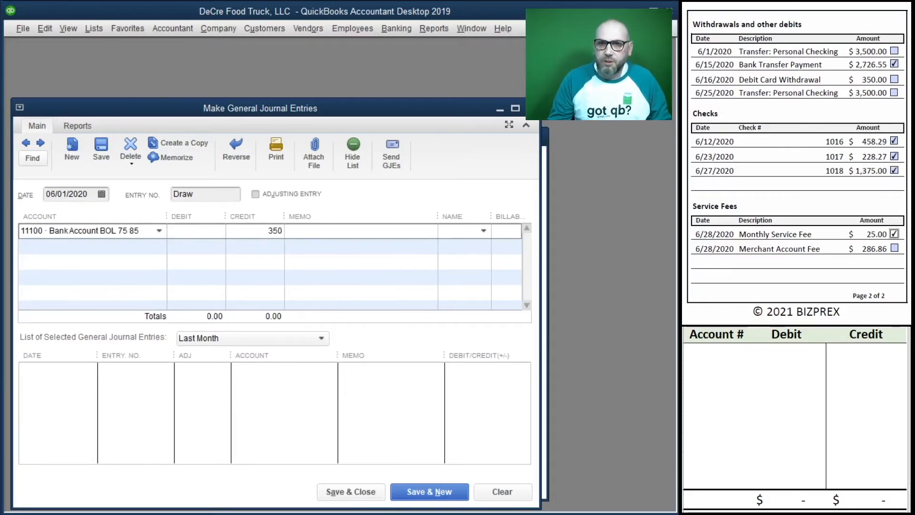
key(Tab)
text(Draw)
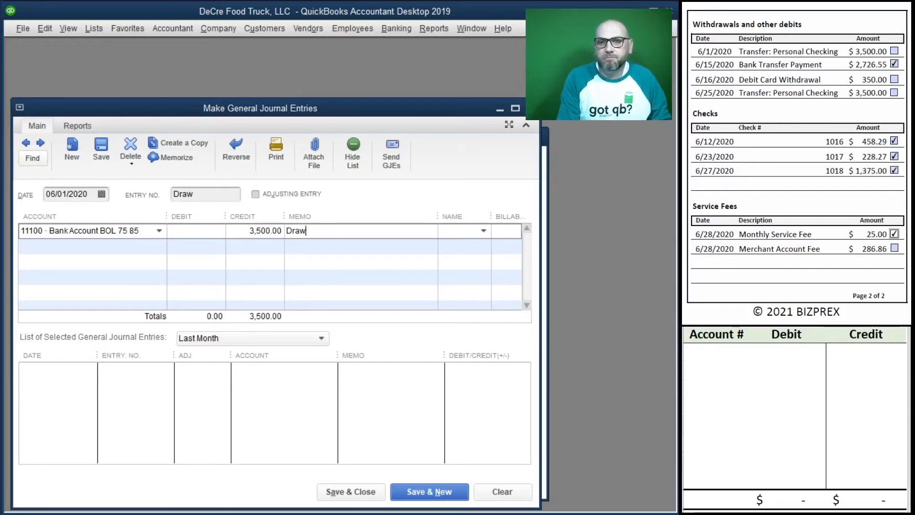
key(Tab)
key(Tab)
text(Dra)
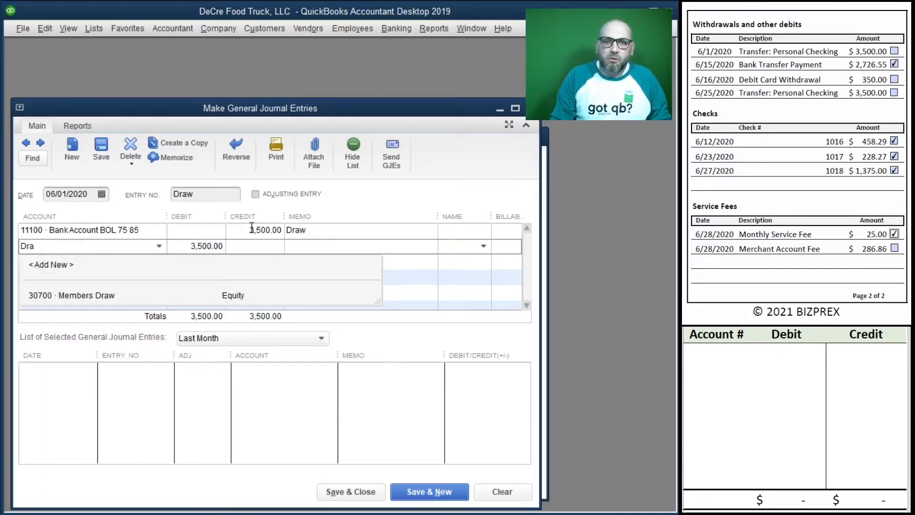
key(Tab)
Enter 3,500 in the worksheet as the credit for account 11100 and the debit for account 30700.
click(718, 355)
click(718, 354)
text(11100)
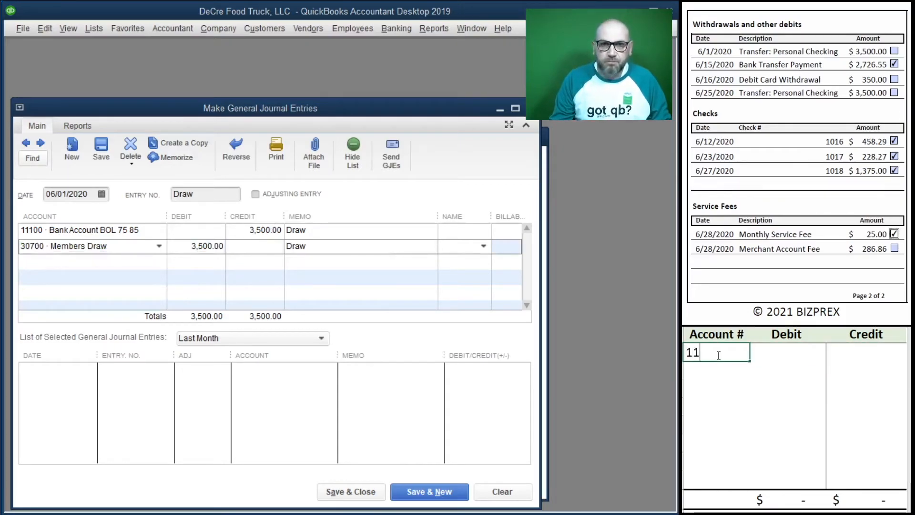
key(Tab)
key(Tab)
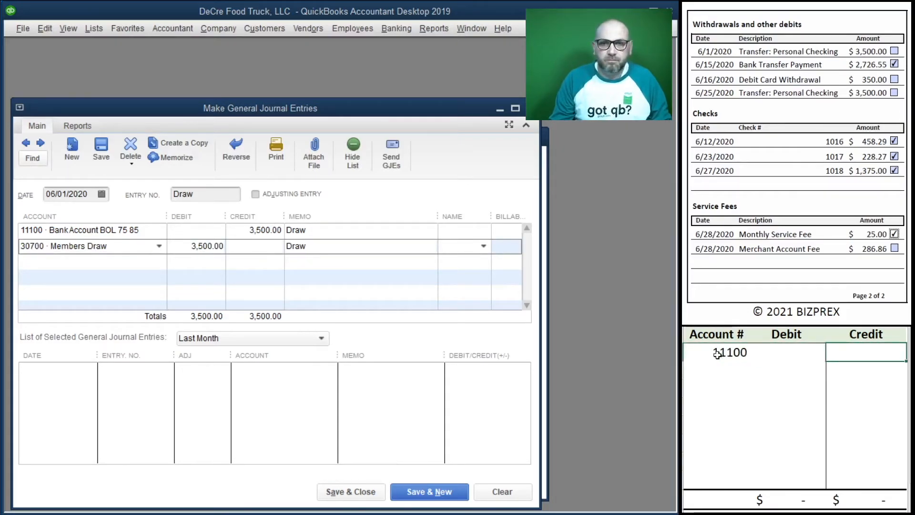
text(3500)
key(Return)
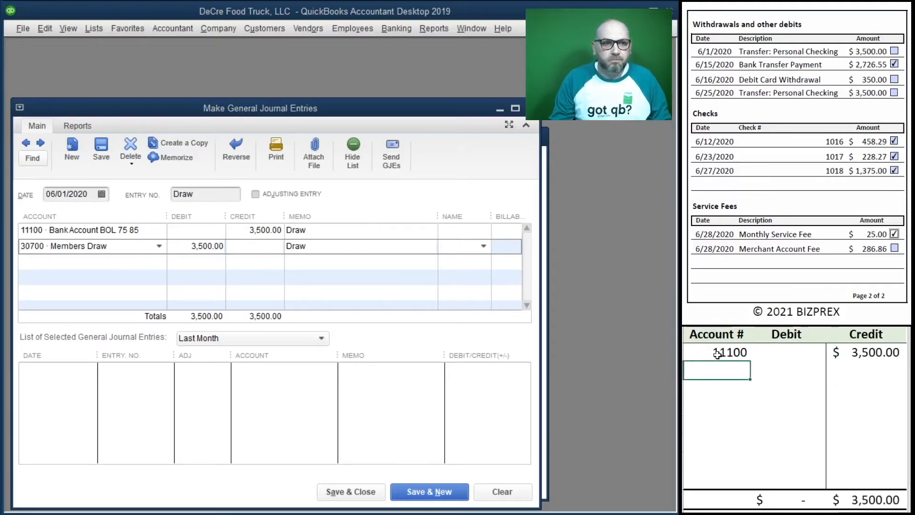
text(30700)
key(Tab)
text(3500)
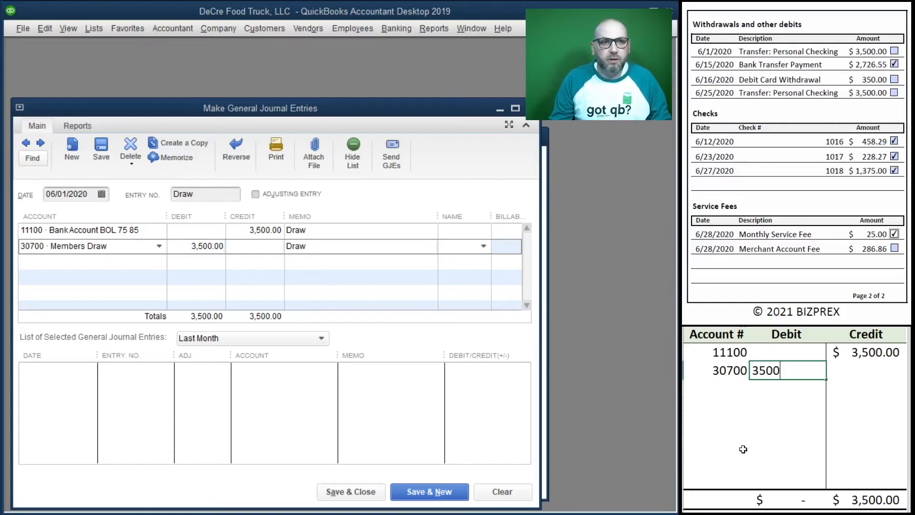
key(Return)
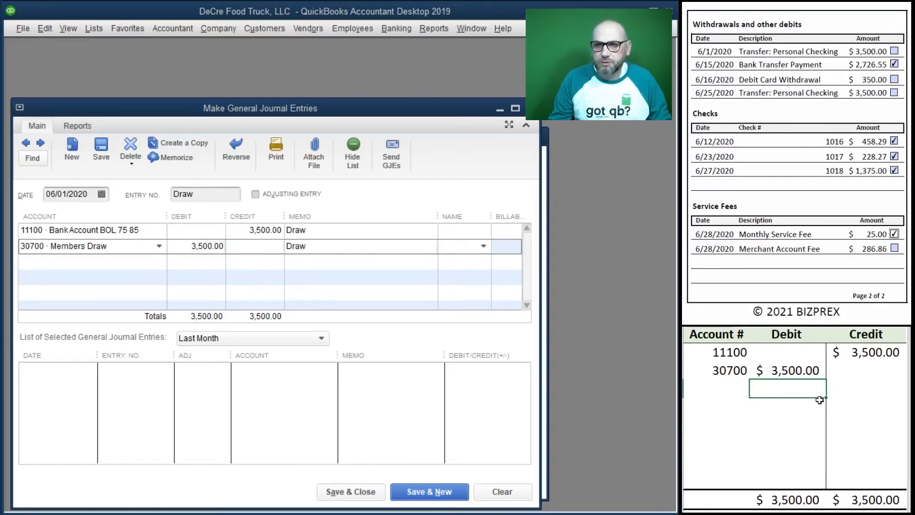
Save the 3,500.00 draw entry, open a new one, and clear the worksheet's debit and credit amounts.
click(419, 493)
drag(853, 370, 797, 355)
key(Delete)
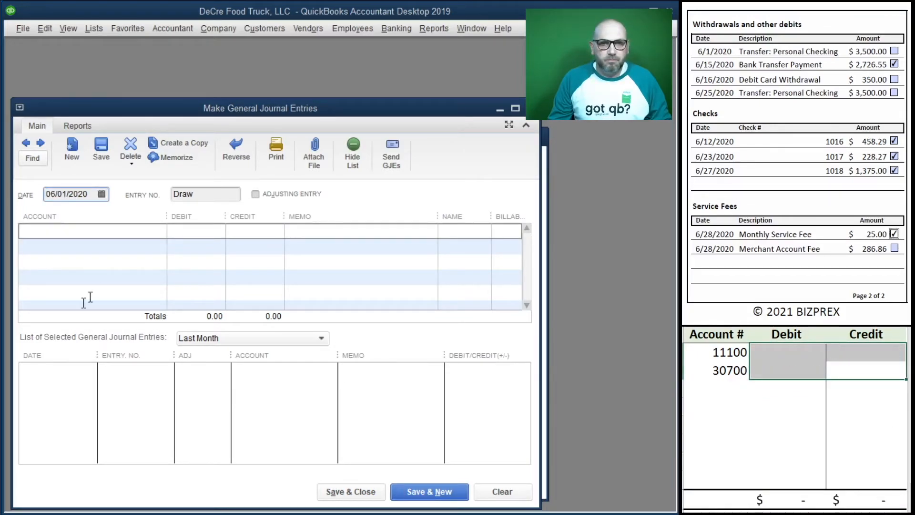
Date the new journal entry 06/16/2020, keeping Draw as its entry number.
click(61, 228)
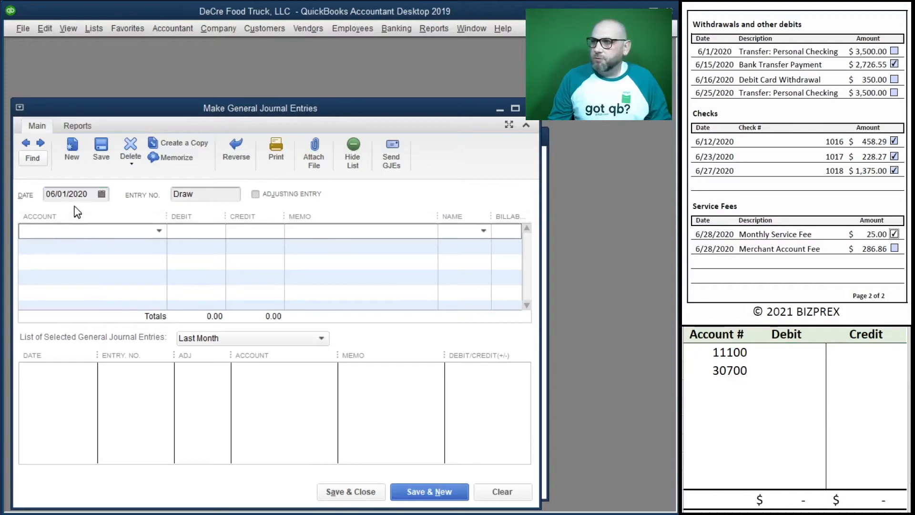
click(72, 193)
key(BackSpace)
key(BackSpace)
key(BackSpace)
text(16/)
key(Tab)
key(Tab)
key(Tab)
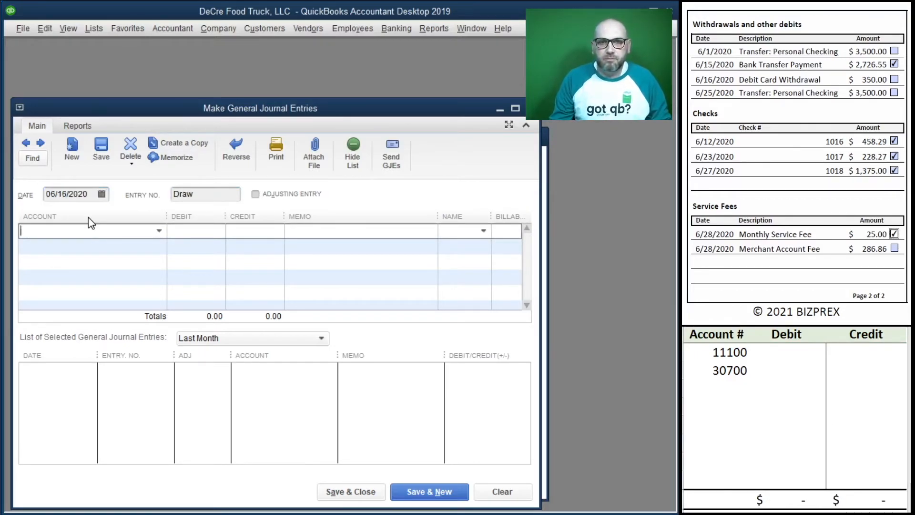
Credit account 11100 Bank Account 350.00 with memo Draw, and assign the offsetting debit to 30700 Members Draw.
click(158, 229)
click(157, 292)
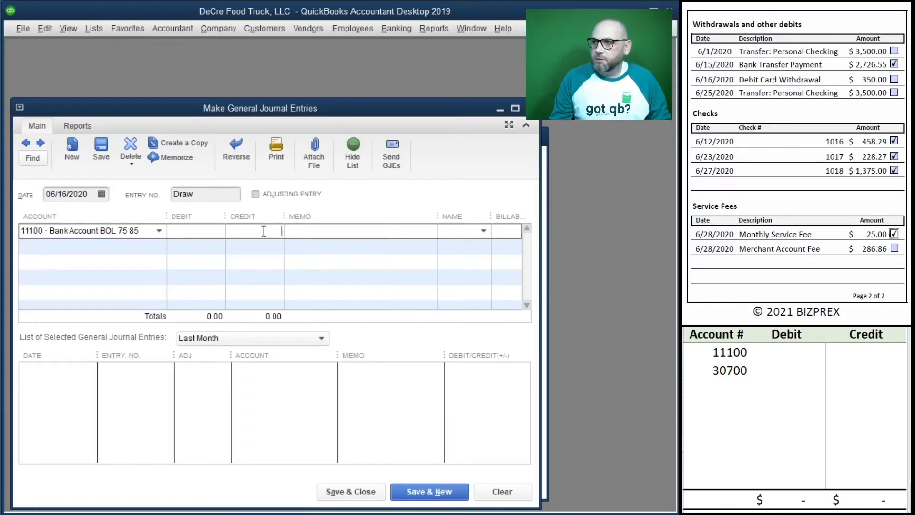
text(350)
key(Tab)
text(Draaw)
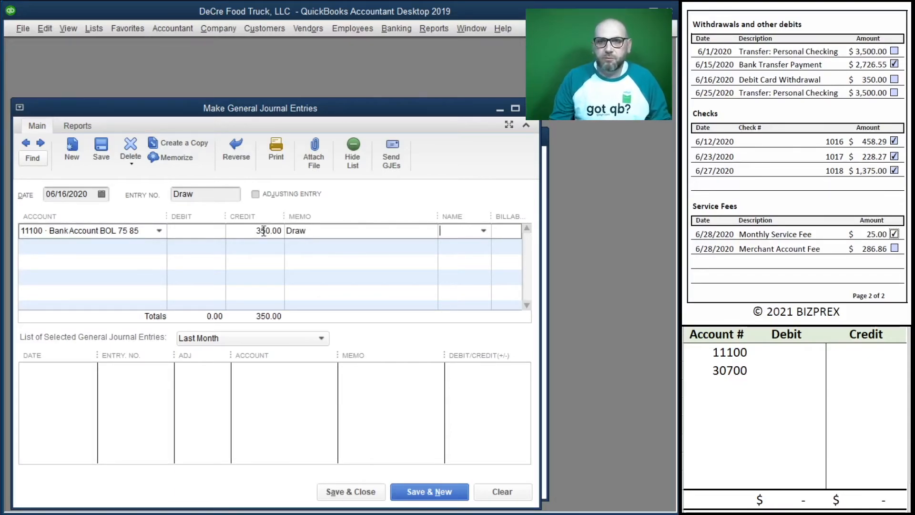
key(Tab)
text(dra)
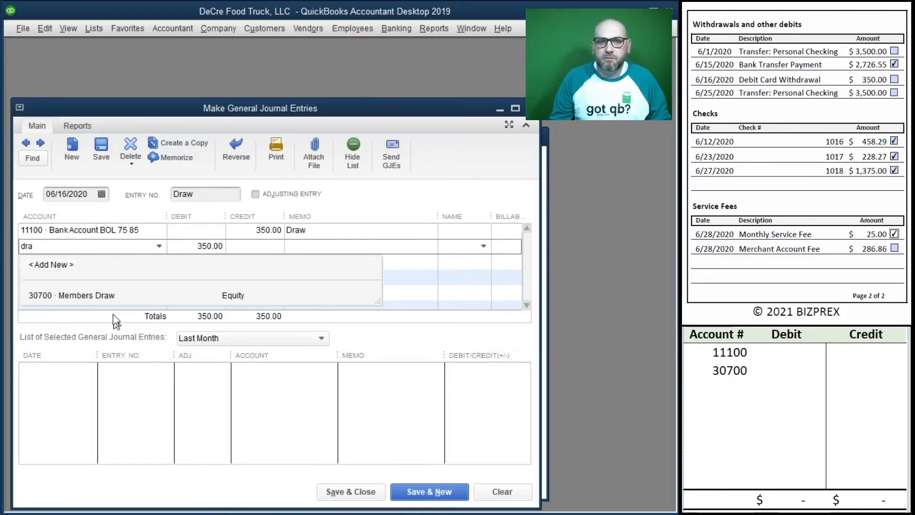
click(129, 292)
Enter 350 in the worksheet as the credit for account 11100 and the debit for account 30700.
drag(795, 358, 846, 350)
click(851, 349)
text(3500)
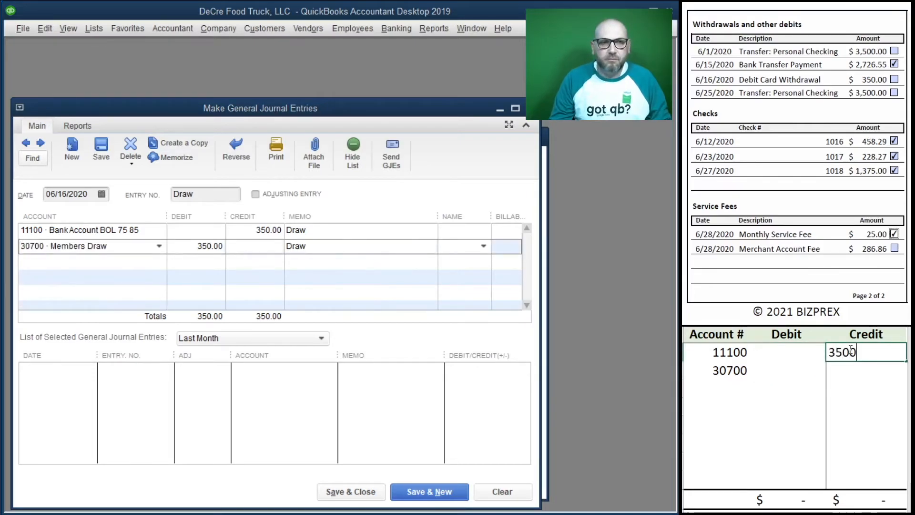
key(Left)
key(Down)
text(35)
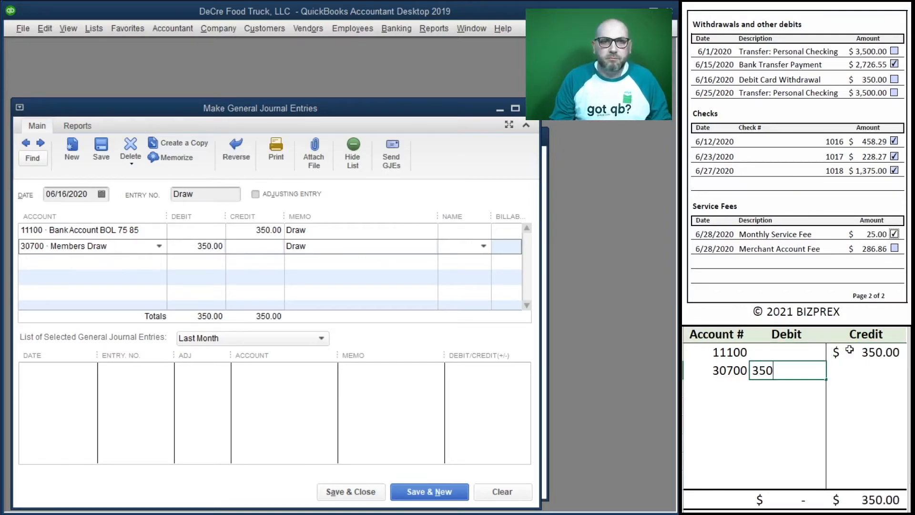
text(0)
key(Return)
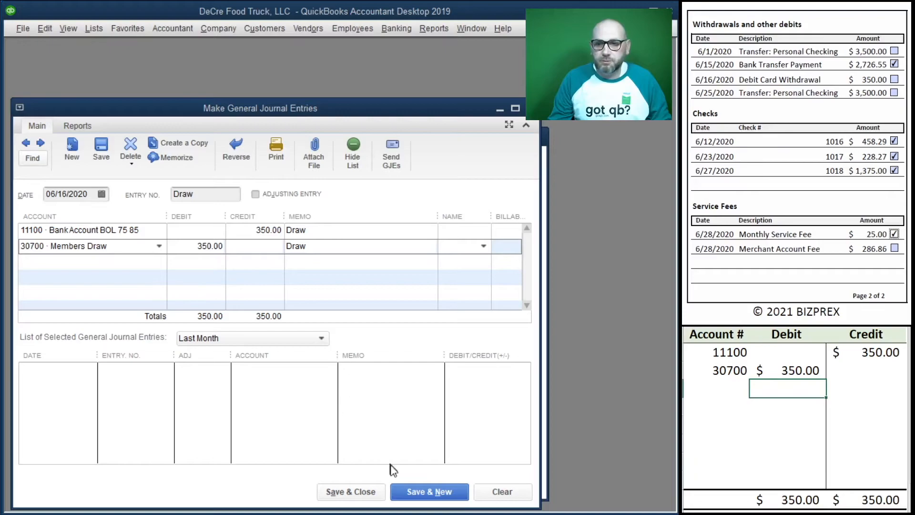
Save the 350.00 draw entry to start a new one, and clear the worksheet's debit and credit amounts.
click(429, 492)
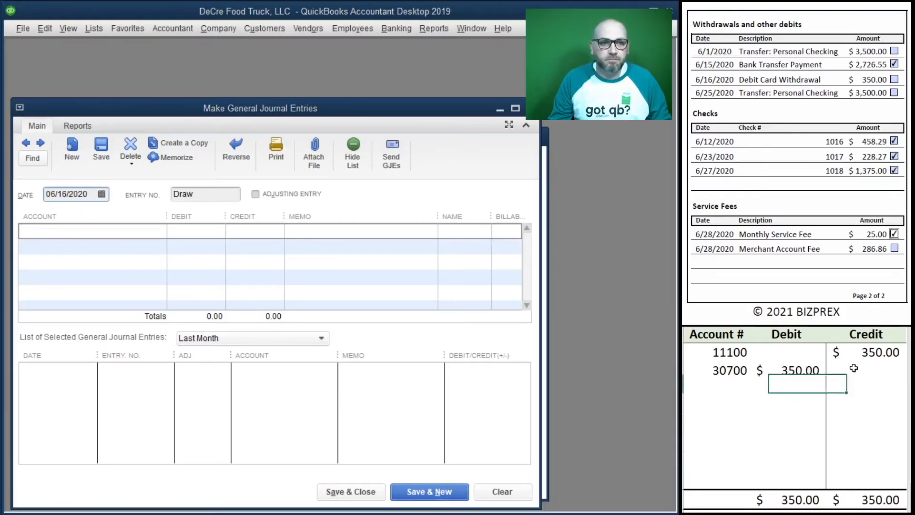
drag(854, 368, 795, 351)
key(Delete)
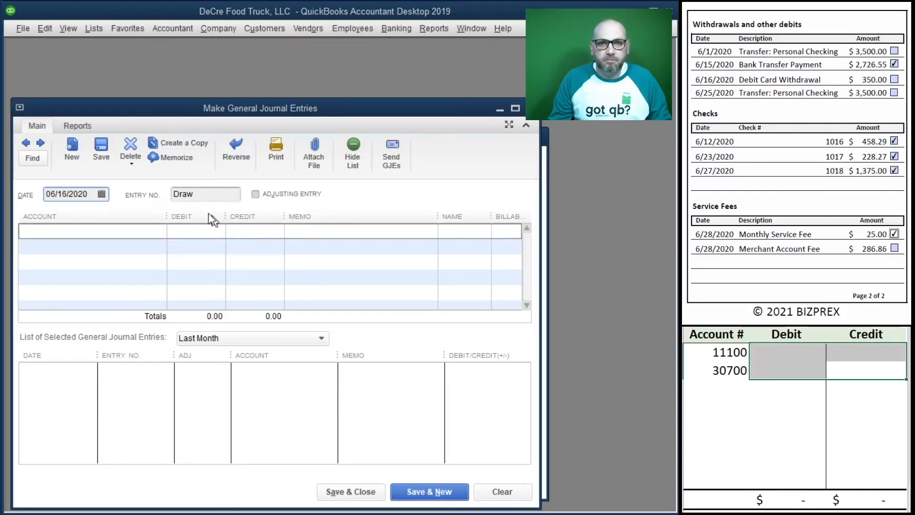
Date the new journal entry 06/25/2020, keeping Draw as its entry number.
key(plus)
key(plus)
key(plus)
key(plus)
key(plus)
key(plus)
key(plus)
key(plus)
key(plus)
key(Tab)
Credit account 11100 Bank Account 3,500.00 with memo Draw, and assign the offsetting debit to 30700 Members Draw.
click(97, 236)
click(159, 231)
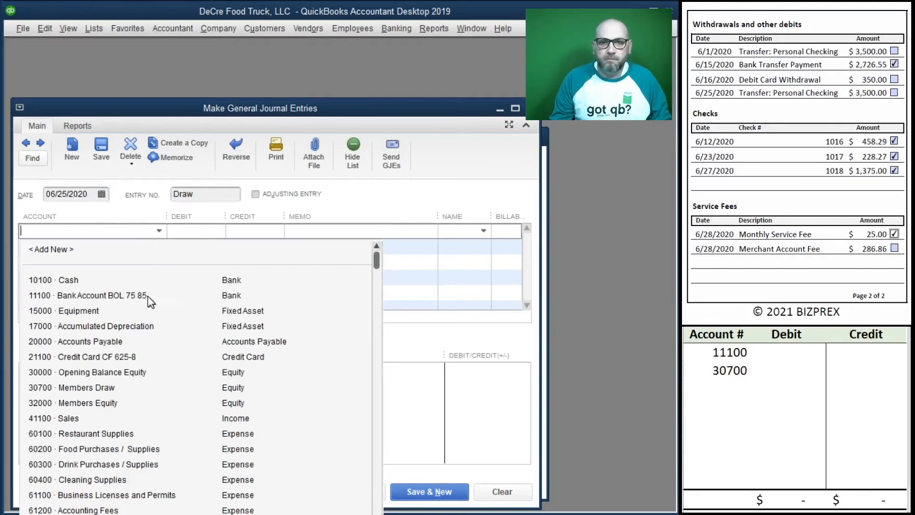
click(204, 300)
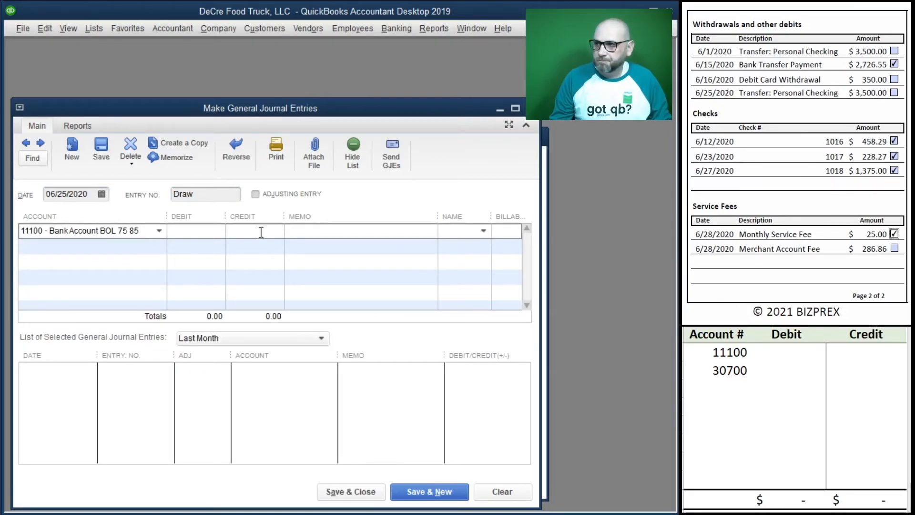
key(Tab)
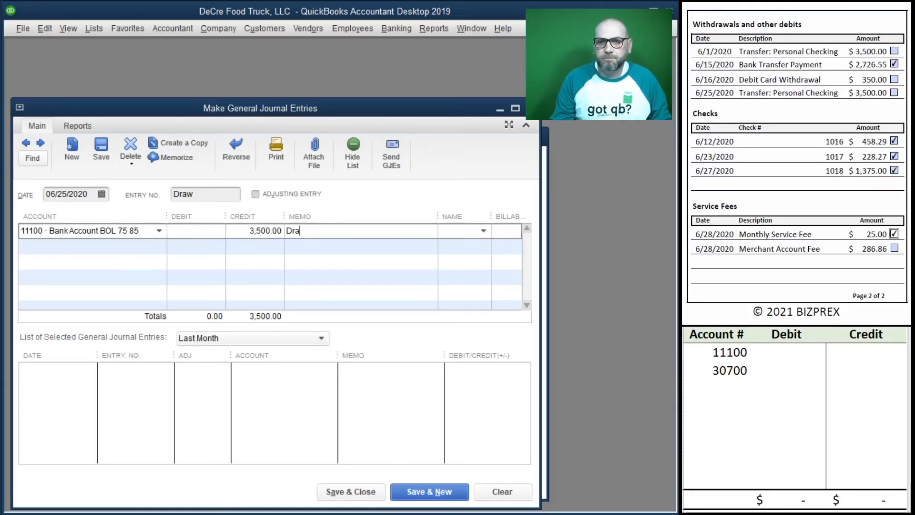
key(Tab)
text(dra)
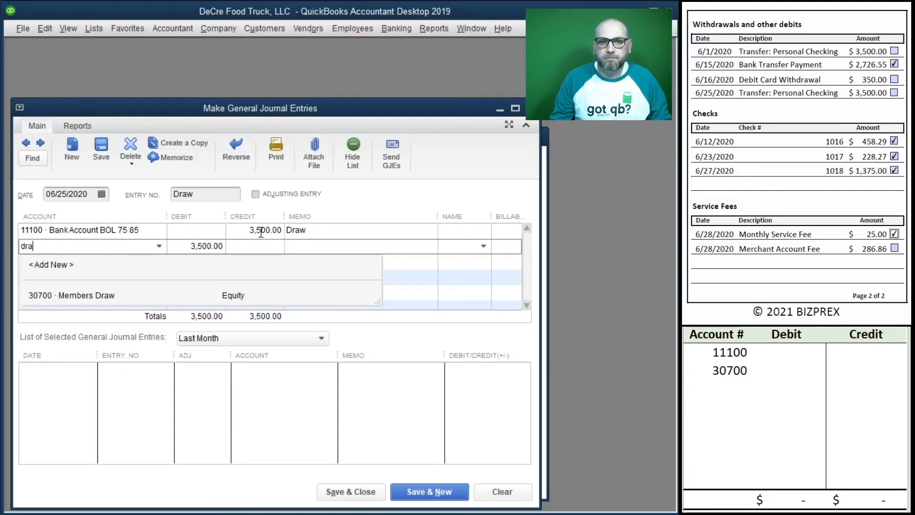
click(114, 294)
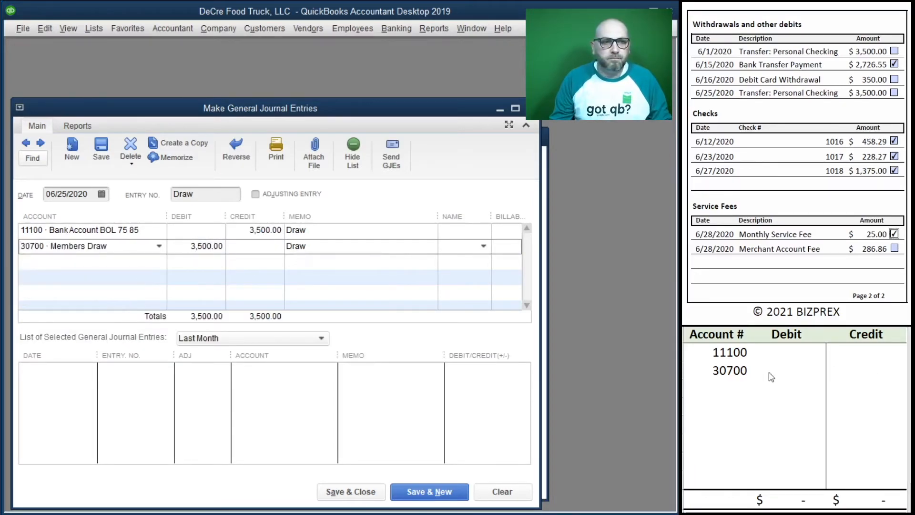
Enter 3500 in the worksheet as the credit for account 11100 and the debit for account 30700.
click(846, 349)
text(35)
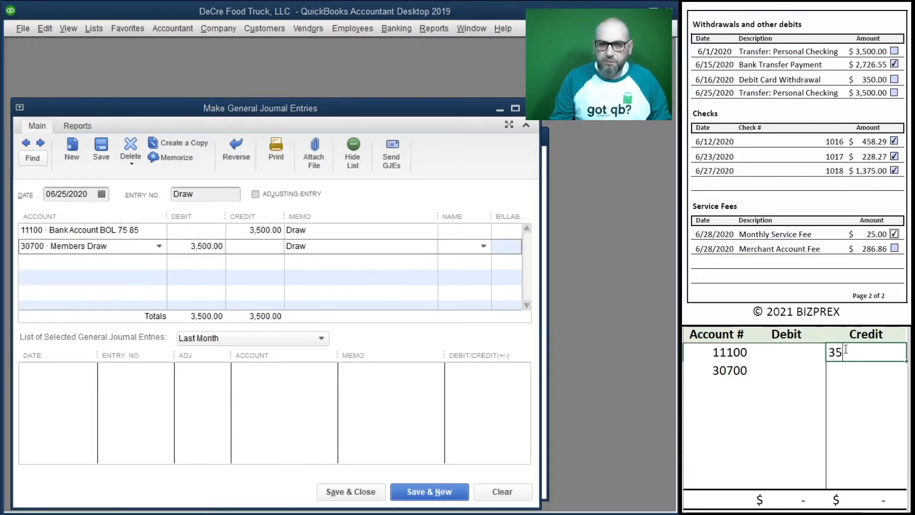
text(200)
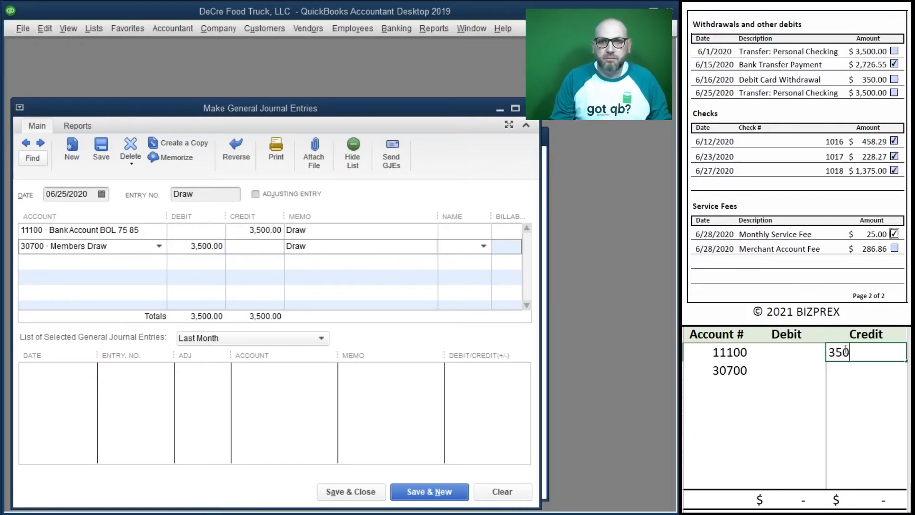
text(0)
key(Return)
key(Left)
text(3500)
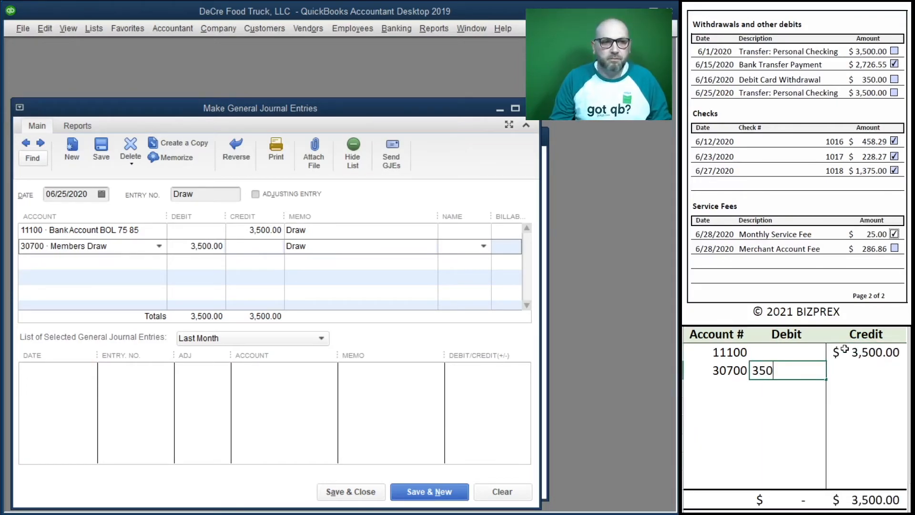
key(Return)
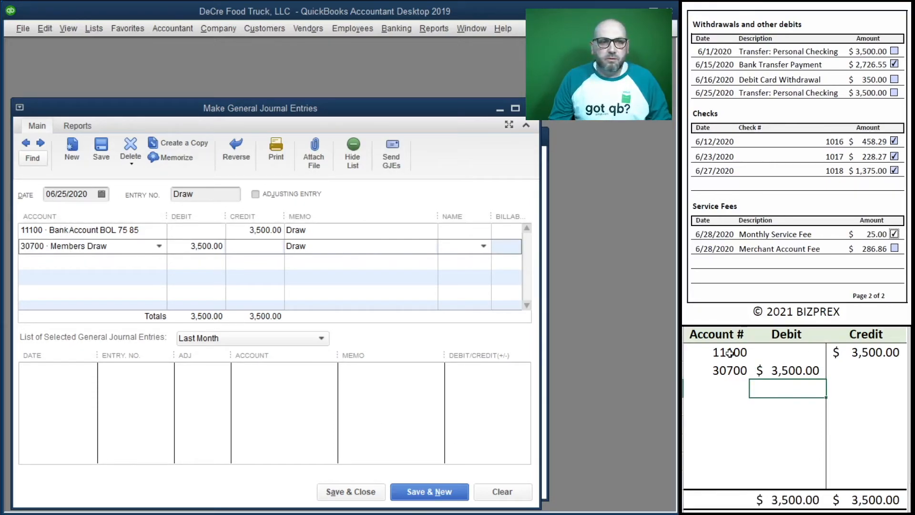
Save the 06/25/2020 draw entry to start a new one, and clear the worksheet's account numbers and amounts.
click(429, 492)
click(787, 371)
drag(865, 371, 701, 353)
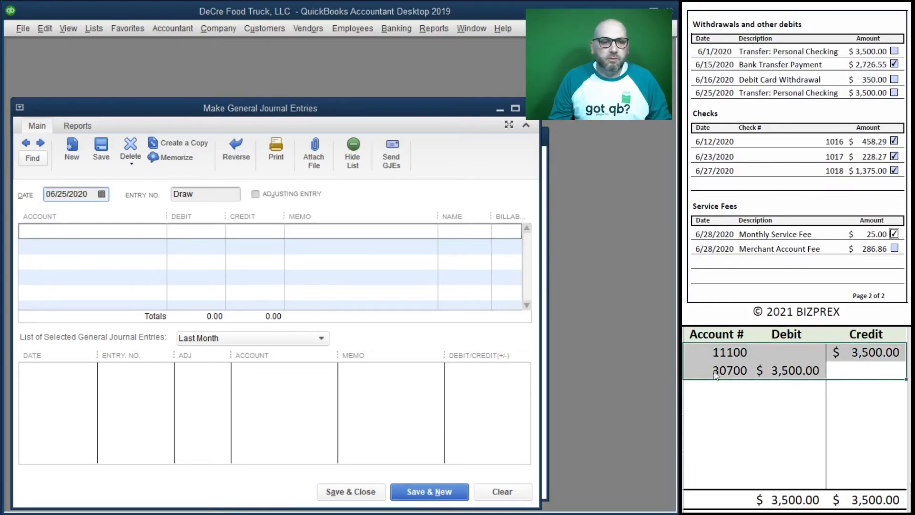
key(Delete)
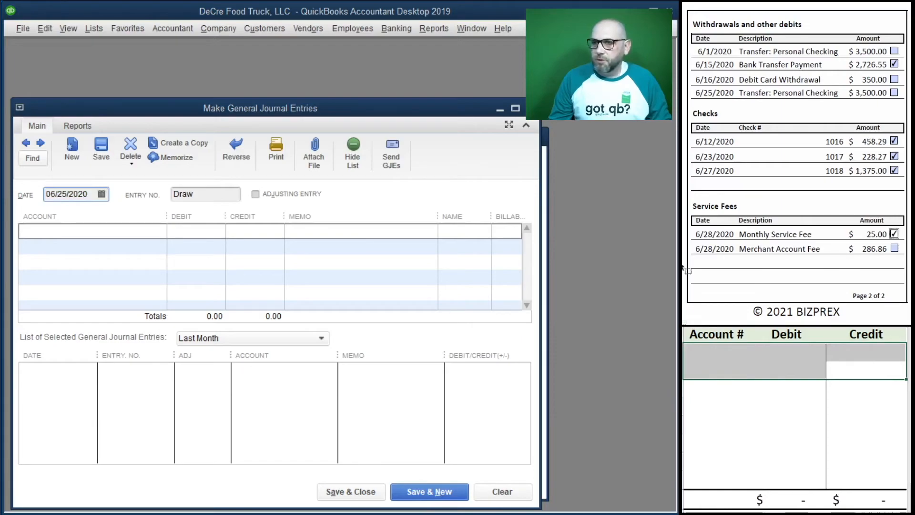
Set the new journal entry's entry number to Merch Fee, leaving the date at 06/25/2020.
click(206, 194)
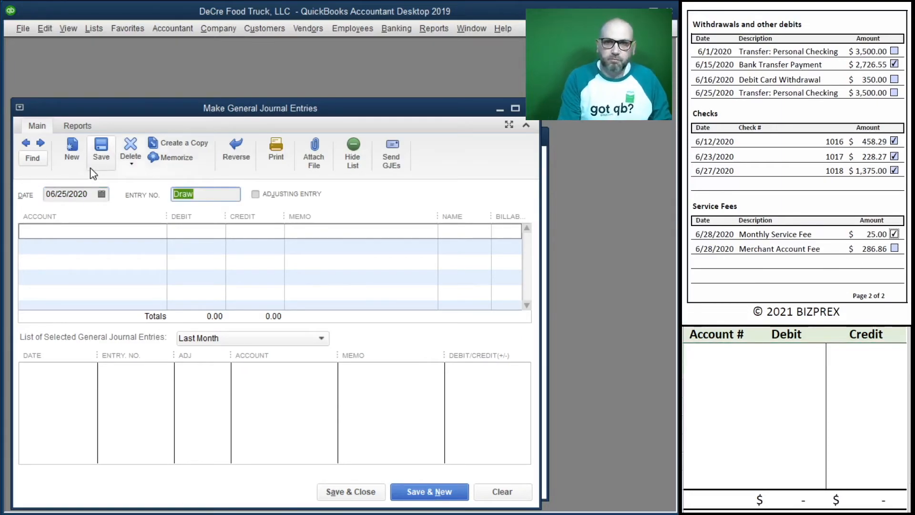
text(B)
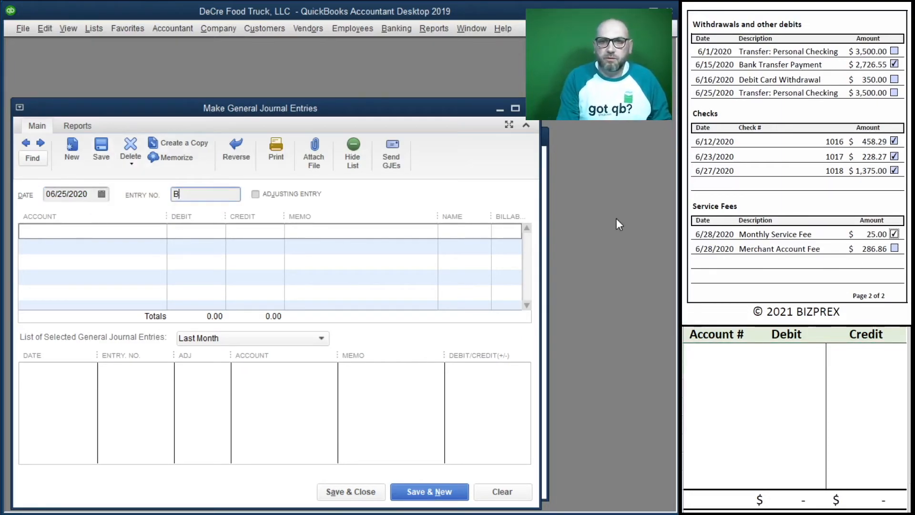
text(erch)
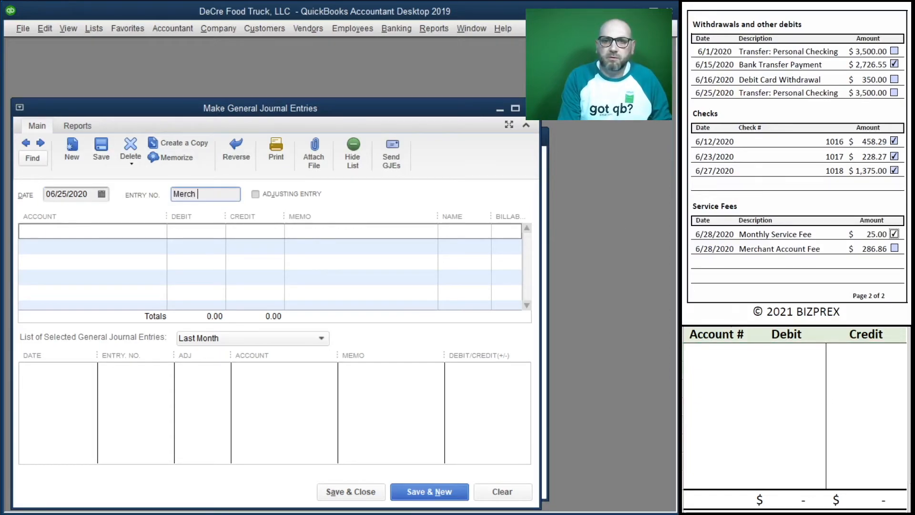
key(Tab)
Credit account 11100 Bank Account 286.86 with memo Merchant Account Fee on the entry's first line.
click(71, 230)
click(157, 230)
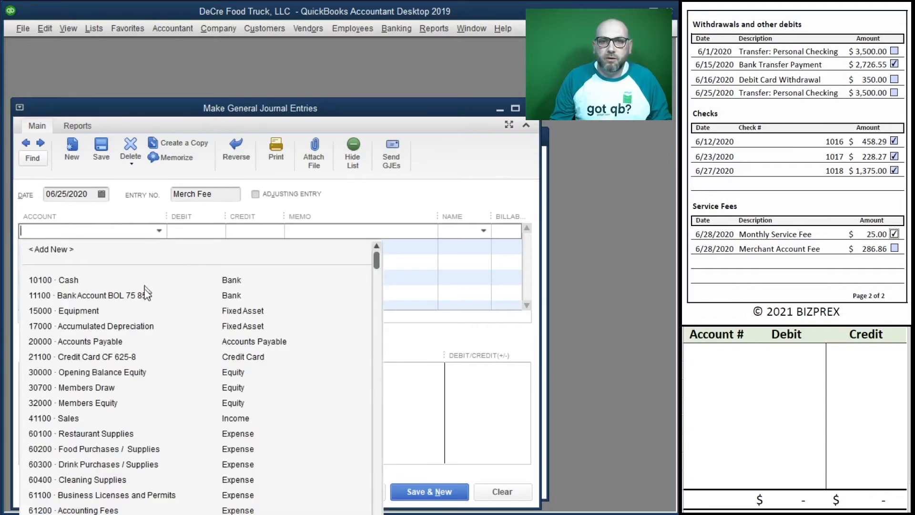
click(145, 295)
click(249, 232)
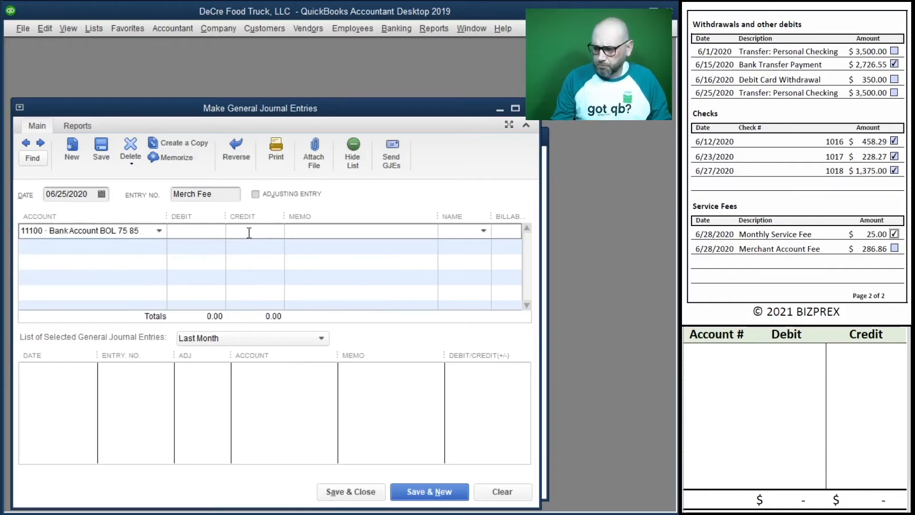
text(286.86)
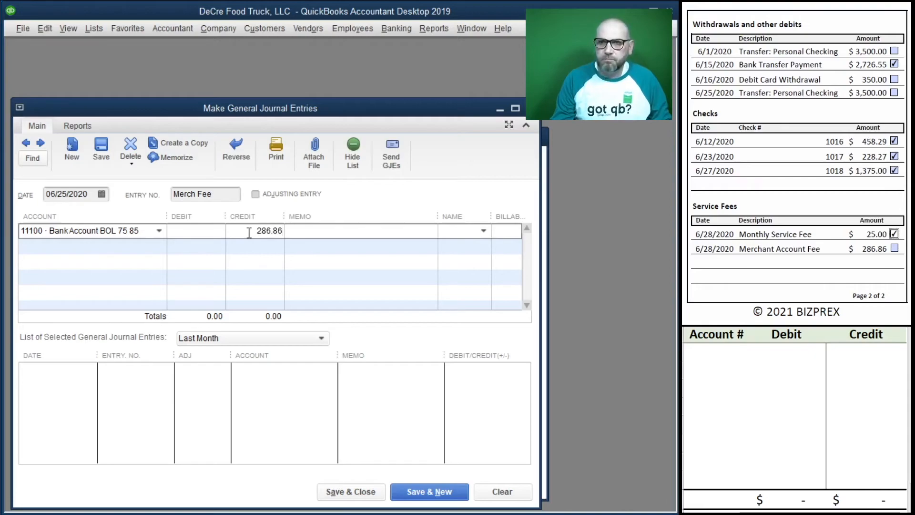
key(Tab)
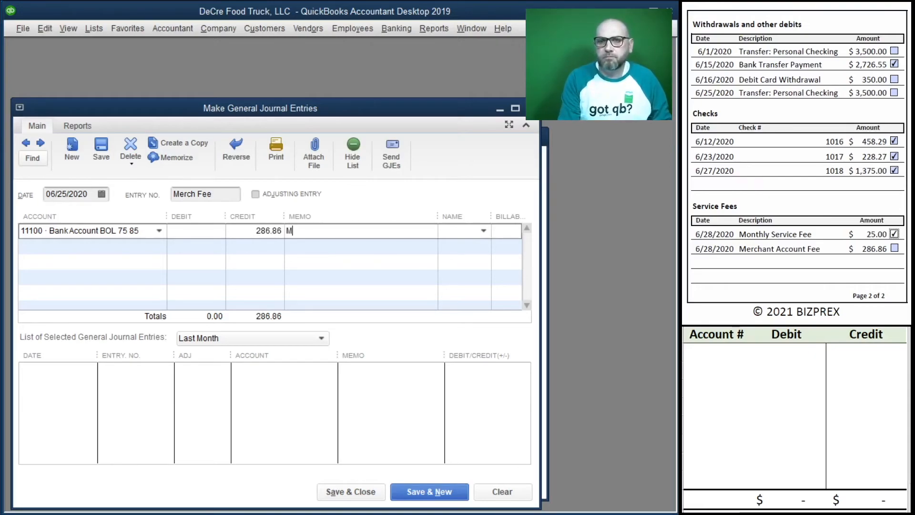
text(Merchant Account Fee)
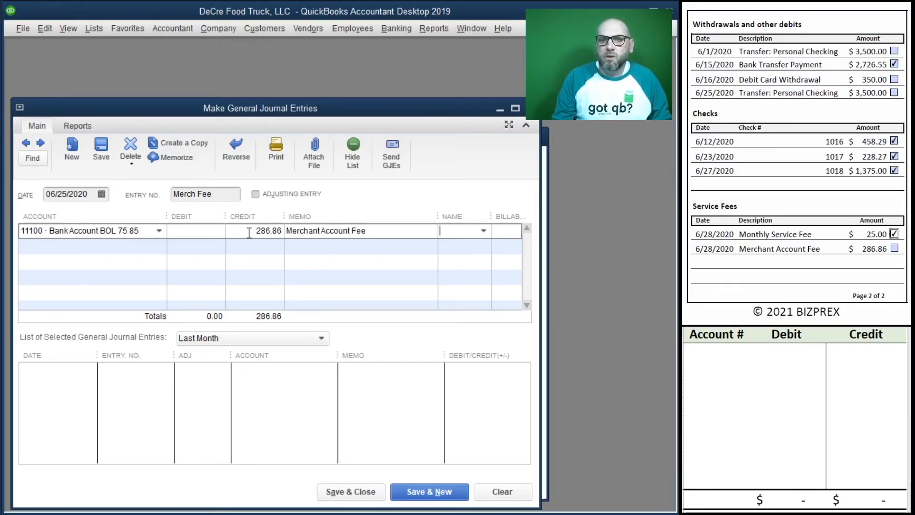
Assign the offsetting 286.86 debit on the second line to account 61500 Merchant Account Fees.
key(Tab)
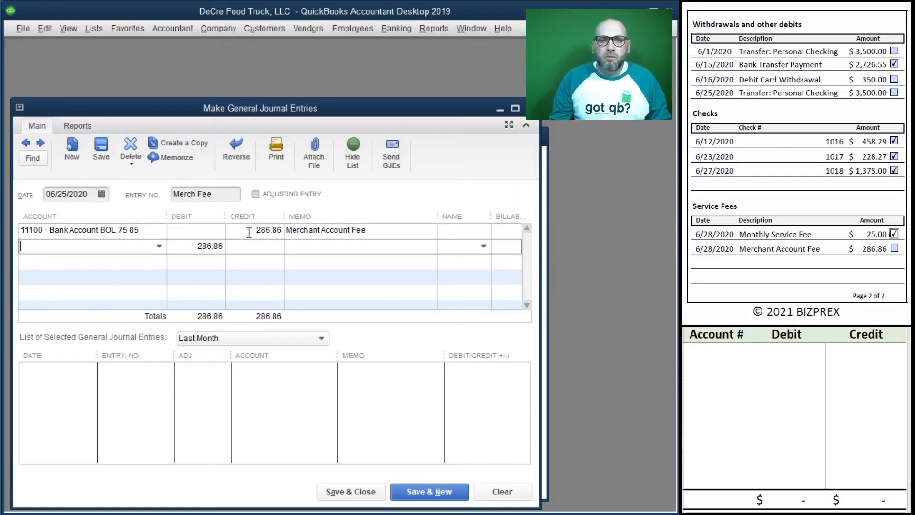
click(158, 246)
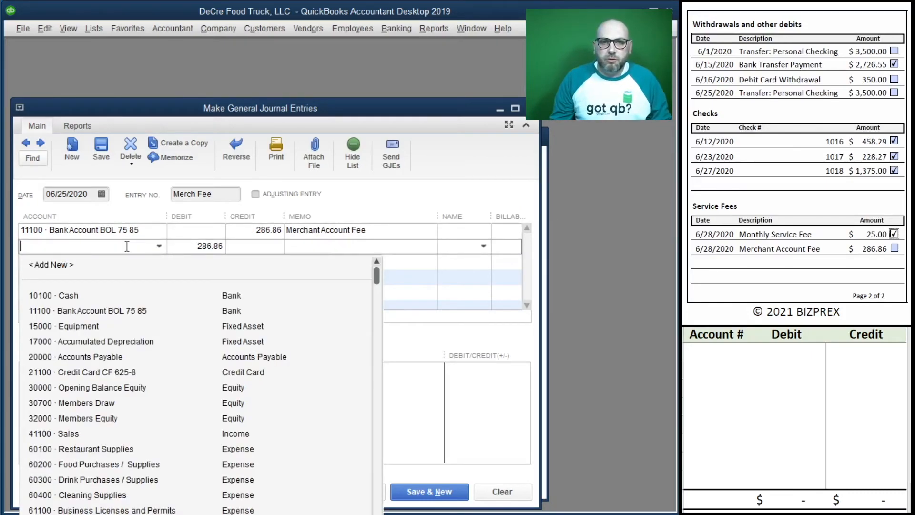
text(61500 · Merchant Account Fees)
key(Tab)
key(Tab)
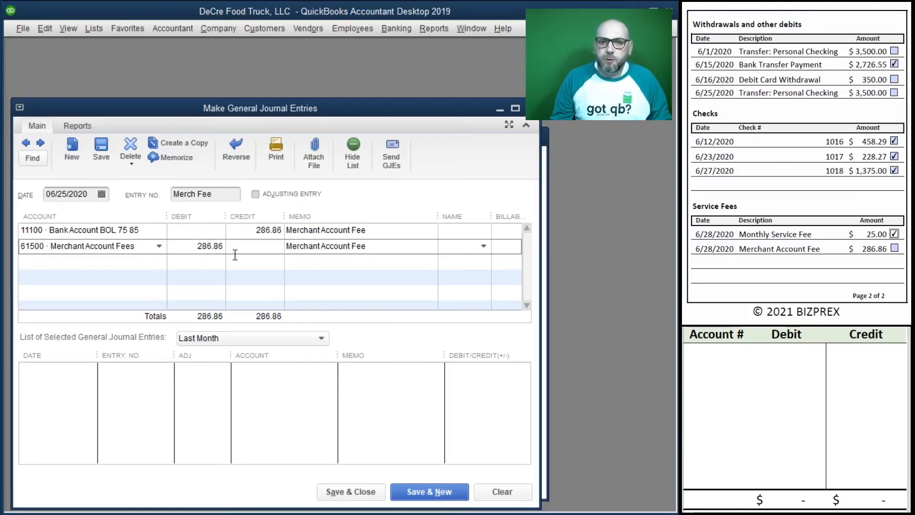
Record the fee in the worksheet with a 286.86 credit for account 11100 and a 286.86 debit for account 61500.
click(718, 354)
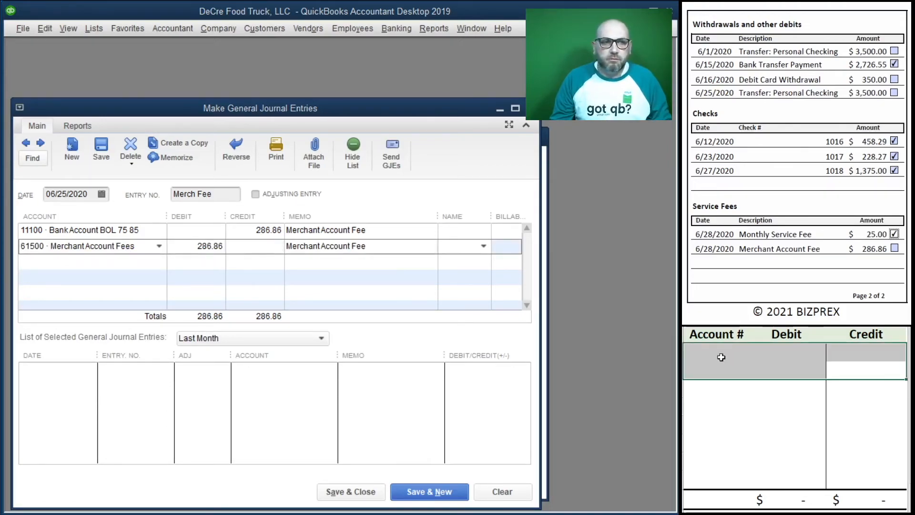
text(11100)
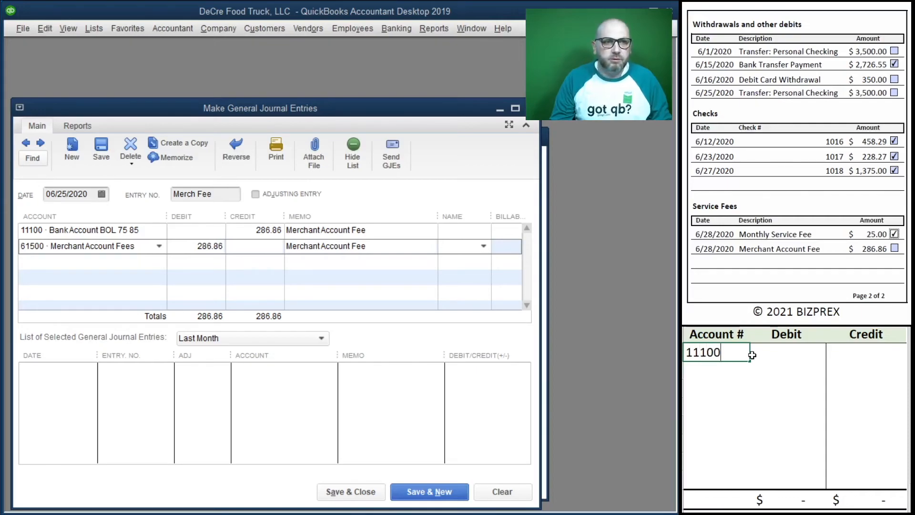
key(Tab)
key(Tab)
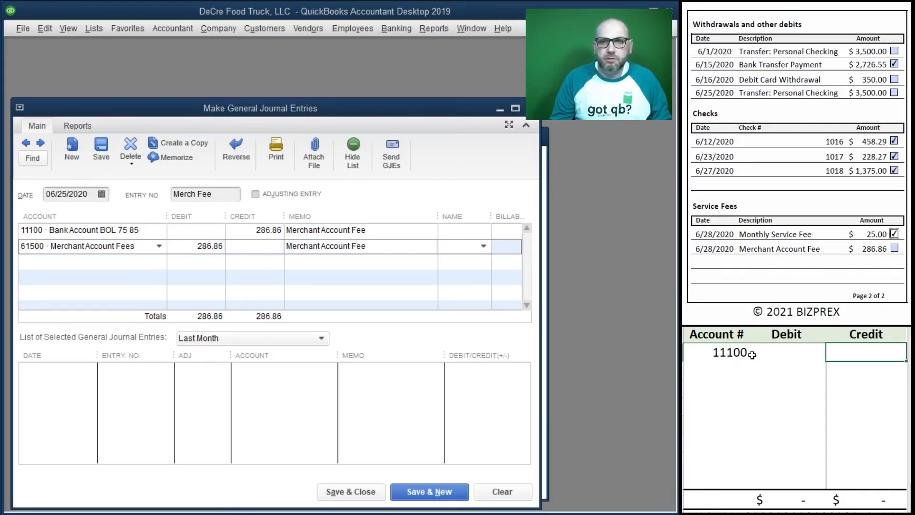
text(286.86)
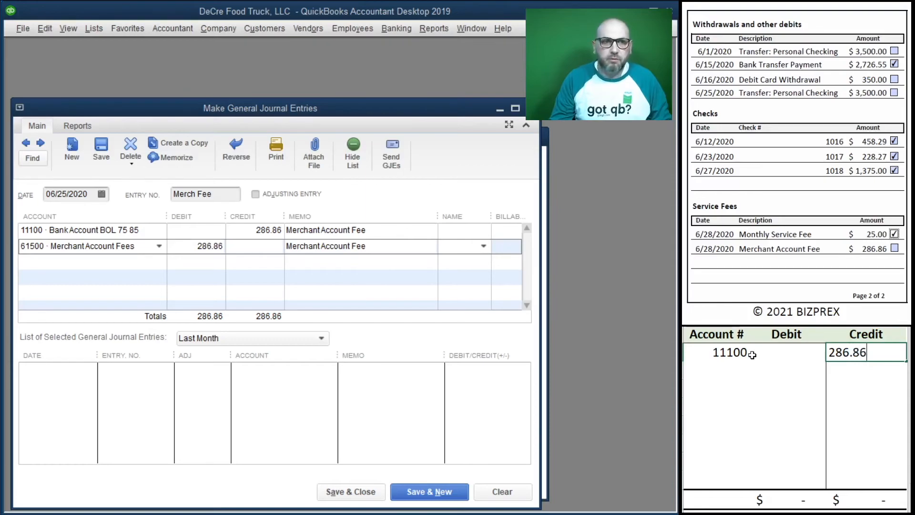
key(Return)
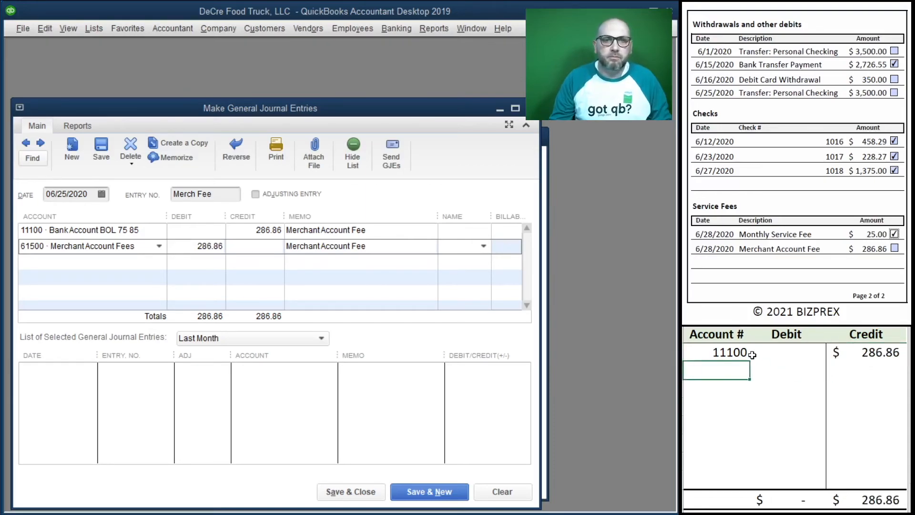
text(61500)
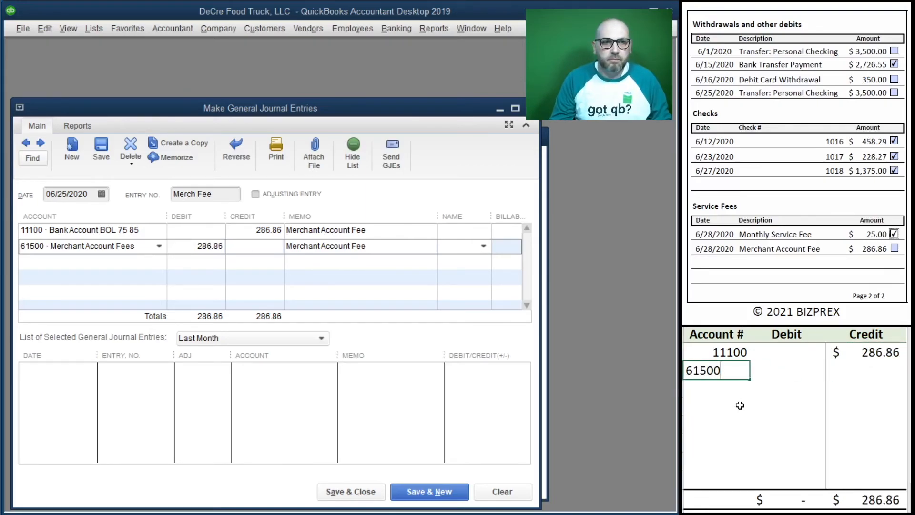
key(Tab)
text(286.86)
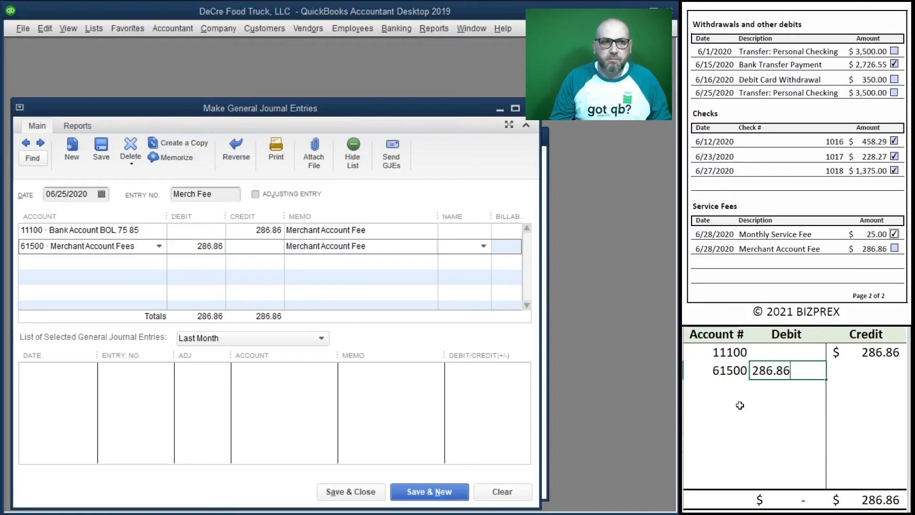
key(Return)
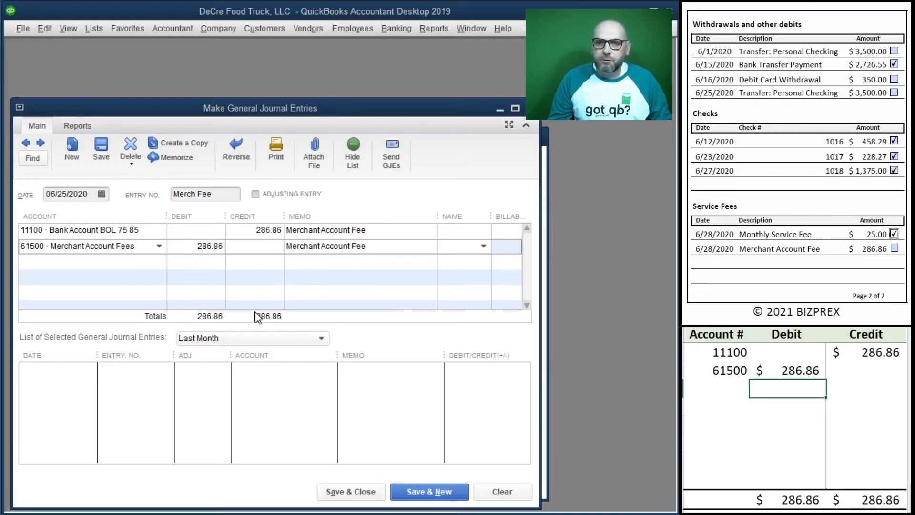
Clear the worksheet's accounts and amounts, and save the Merch Fee entry, returning to the bank reconciliation.
click(829, 370)
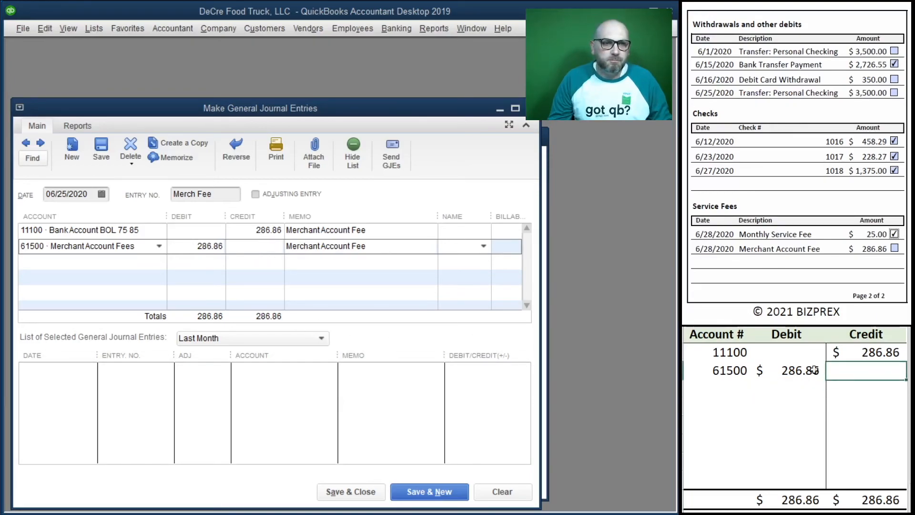
drag(829, 370, 715, 352)
key(Delete)
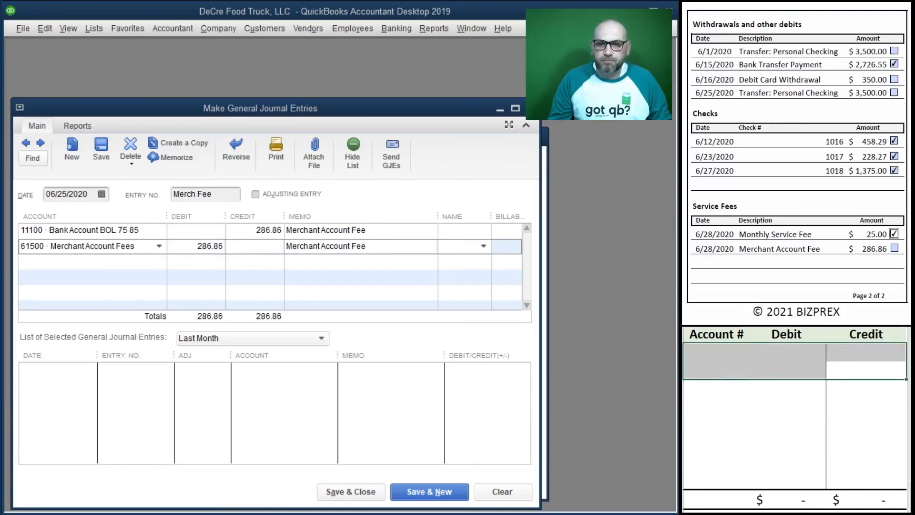
click(358, 491)
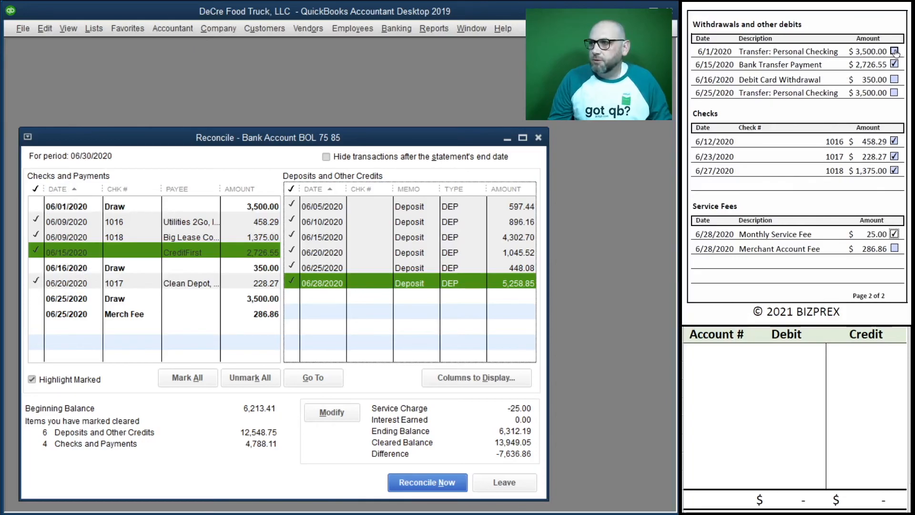
Mark the 06/01, 06/16 and 06/25 draws and the Merch Fee entry as cleared, ticking off their matching statement lines.
click(36, 206)
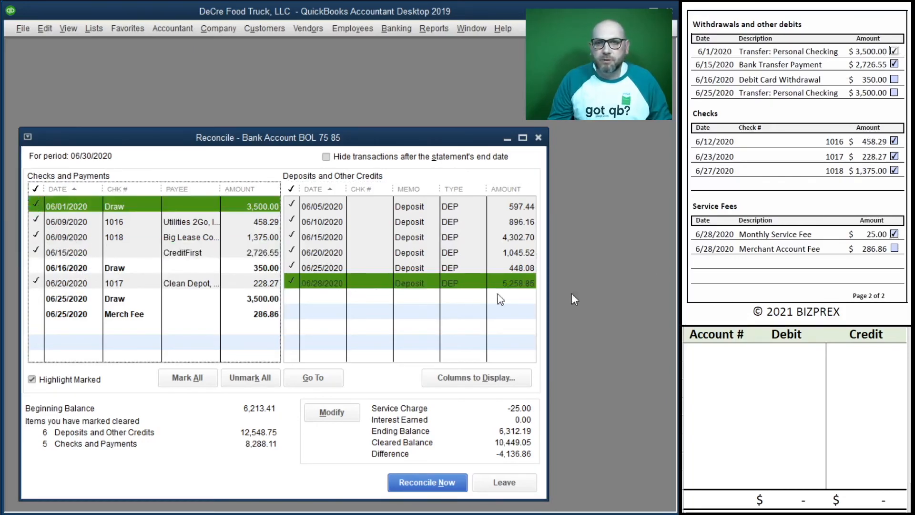
click(894, 79)
click(43, 267)
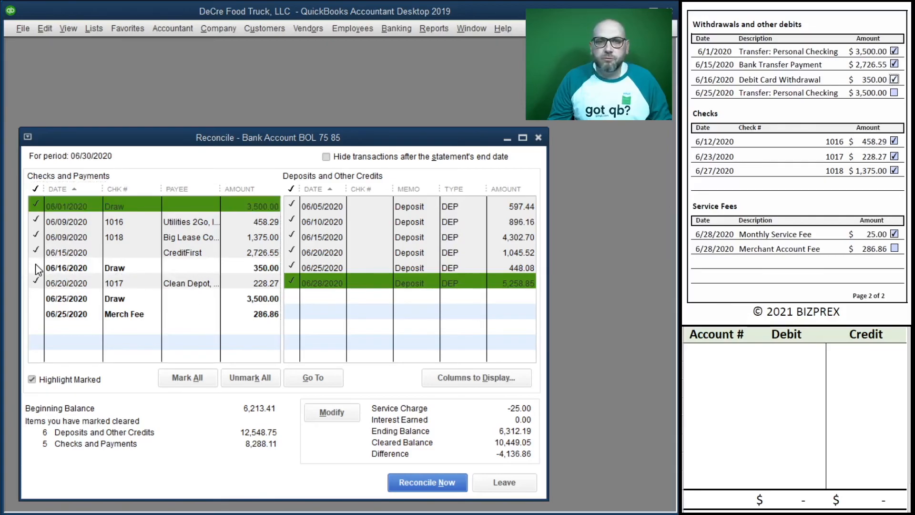
click(894, 92)
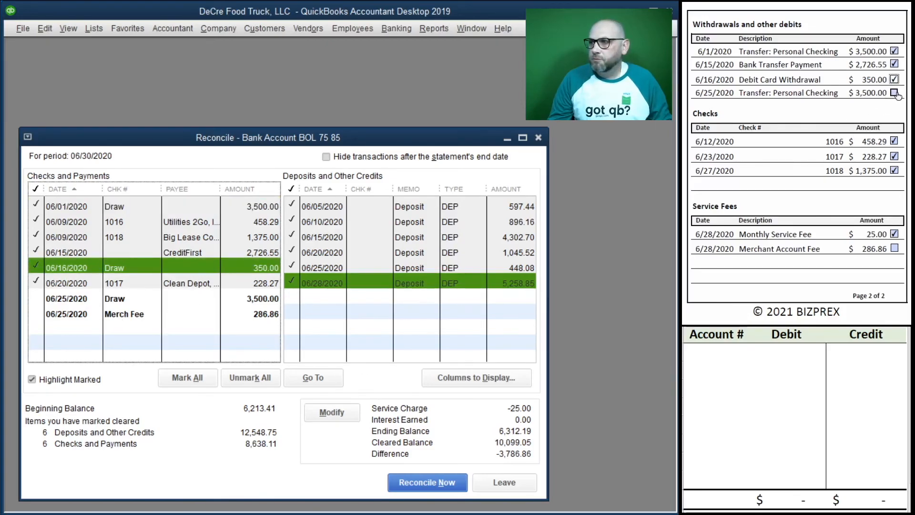
click(38, 298)
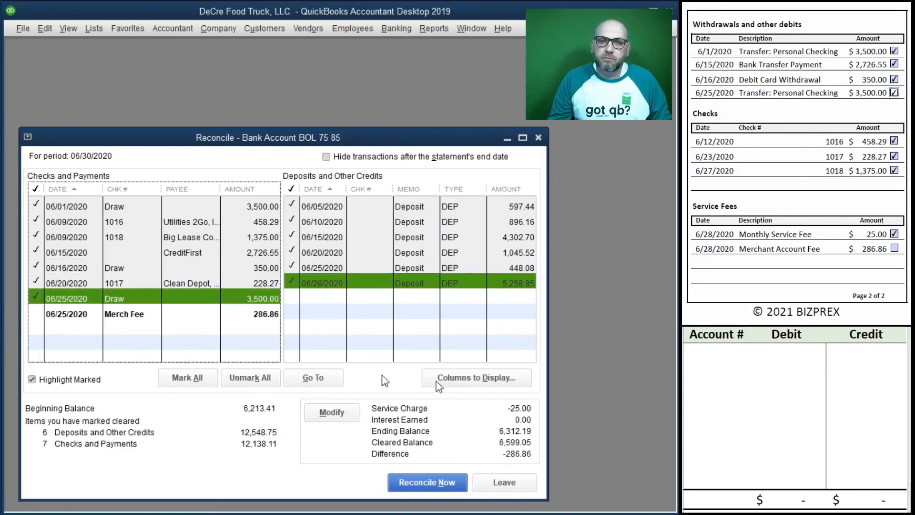
click(894, 248)
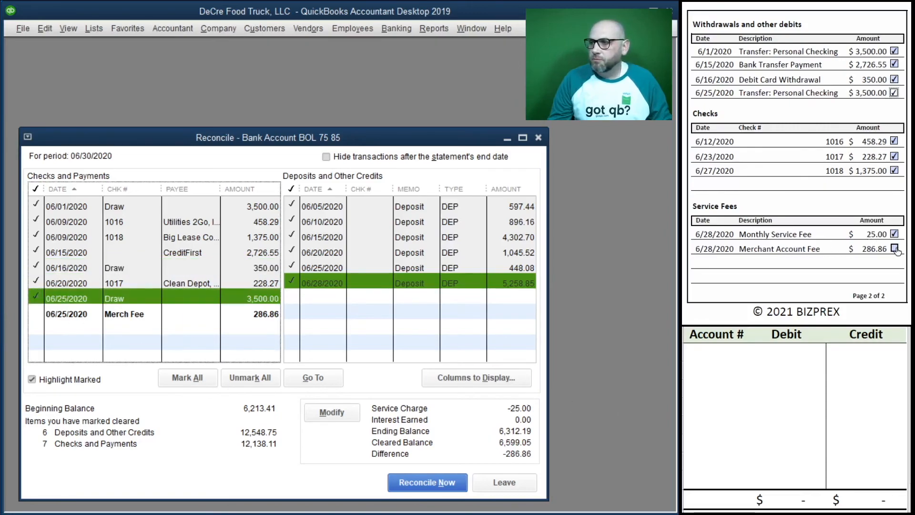
click(39, 313)
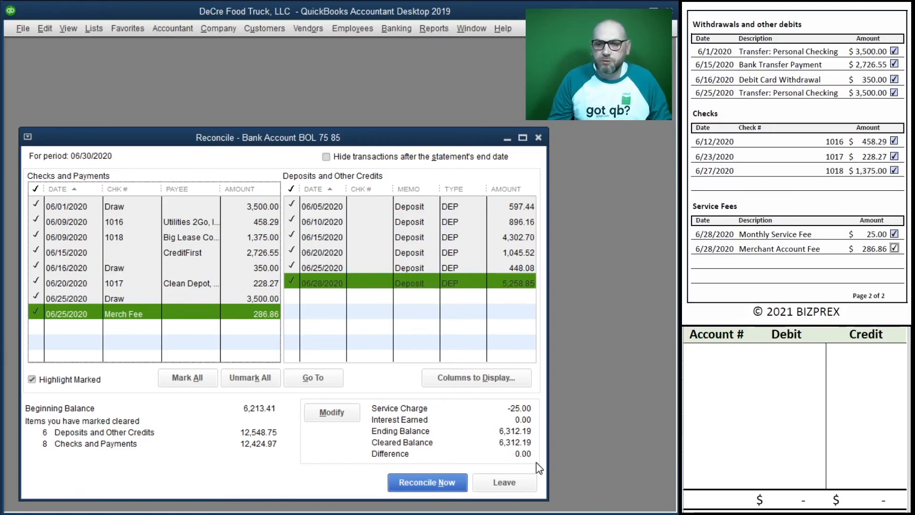
Complete the bank account reconciliation and display both the summary and detail reconciliation reports.
click(427, 484)
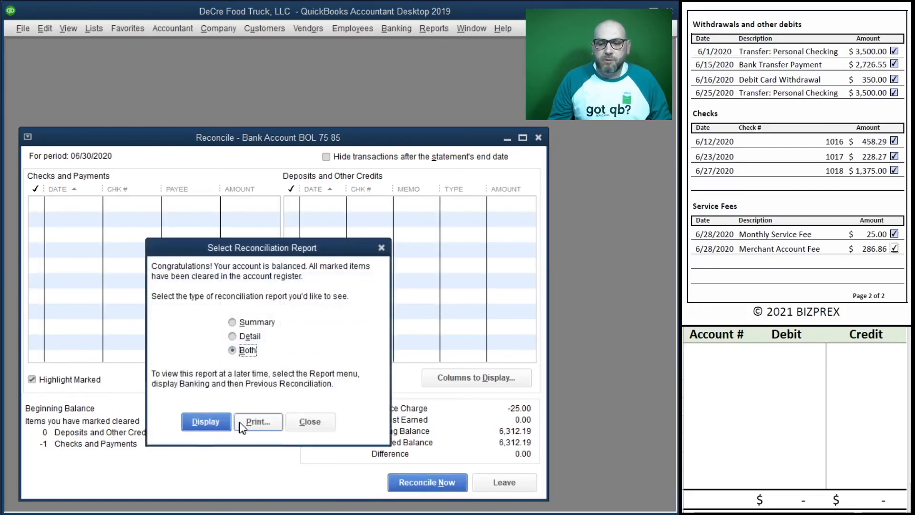
click(206, 422)
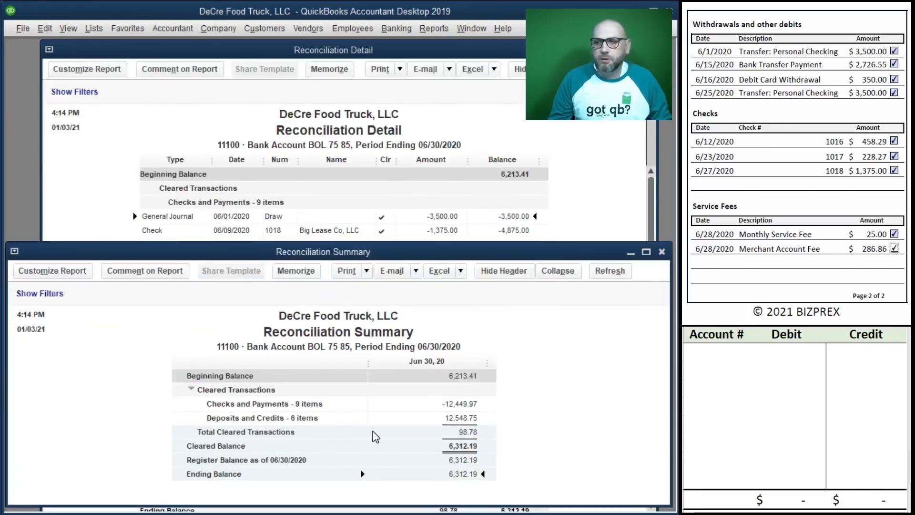
Compare the reconciliation summary and detail reports with both pages of the bank statement, closing each report after review.
scroll(831, 177, up, 5)
scroll(832, 177, up, 3)
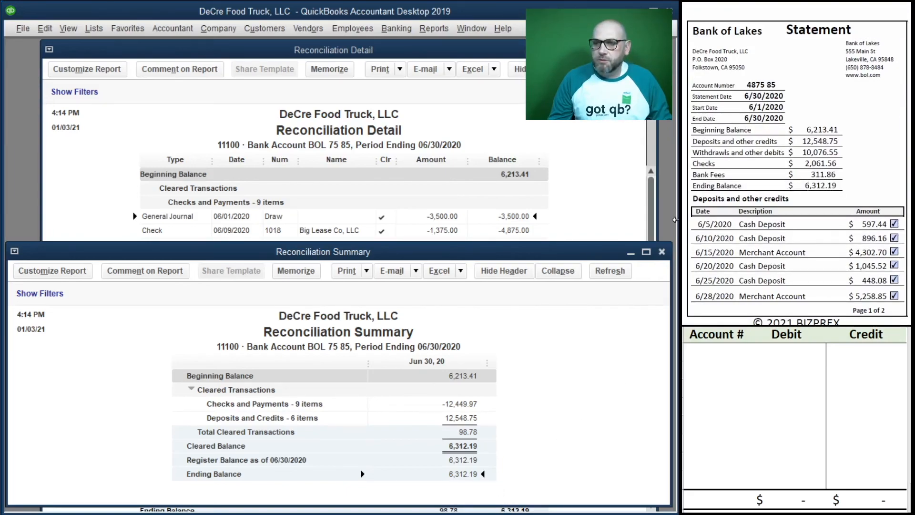
click(662, 253)
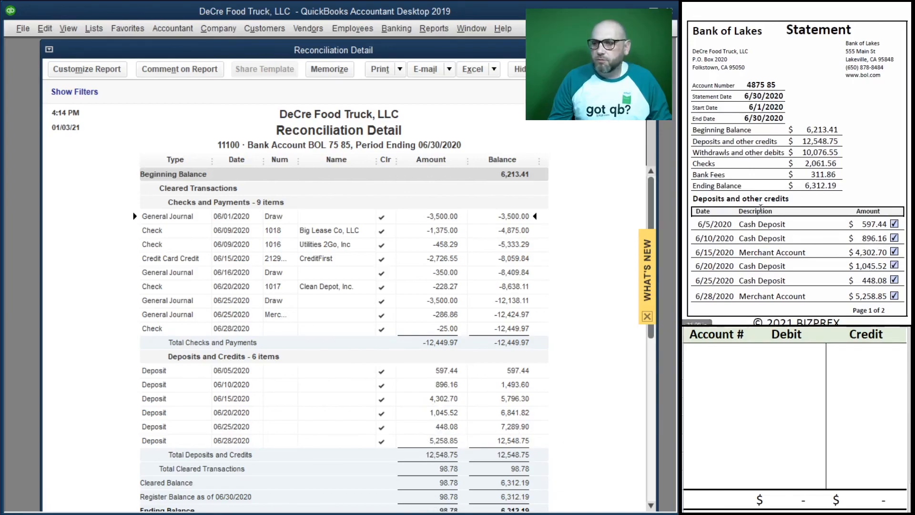
scroll(778, 213, down, 8)
scroll(778, 213, down, 2)
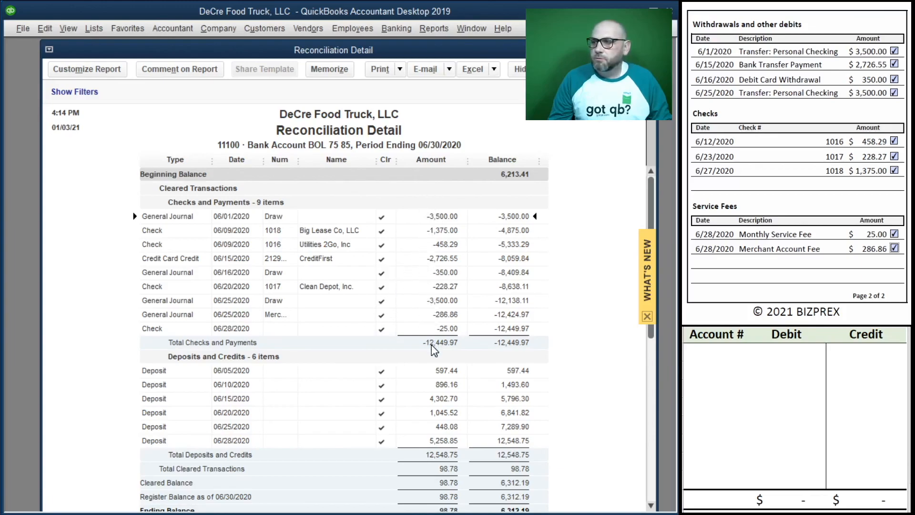
scroll(431, 341, down, 1)
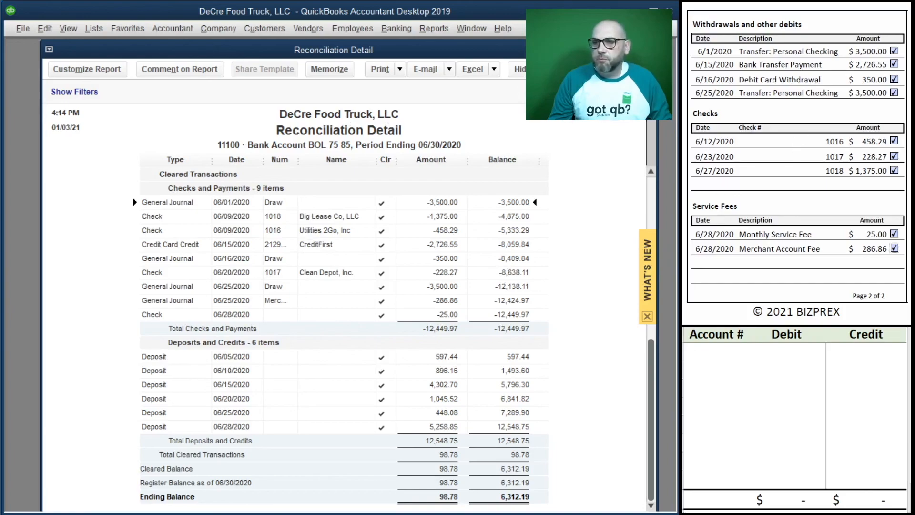
key(Escape)
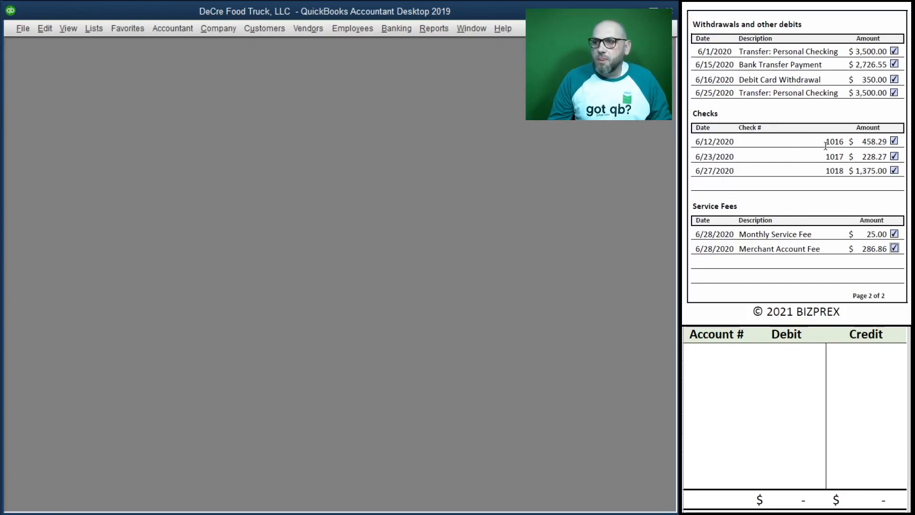
scroll(823, 141, down, 10)
scroll(823, 141, down, 1)
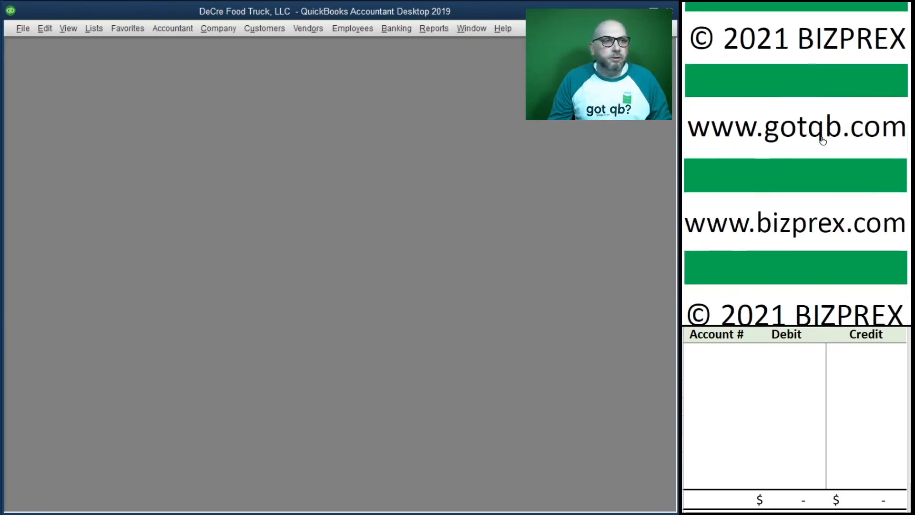
scroll(823, 141, down, 1)
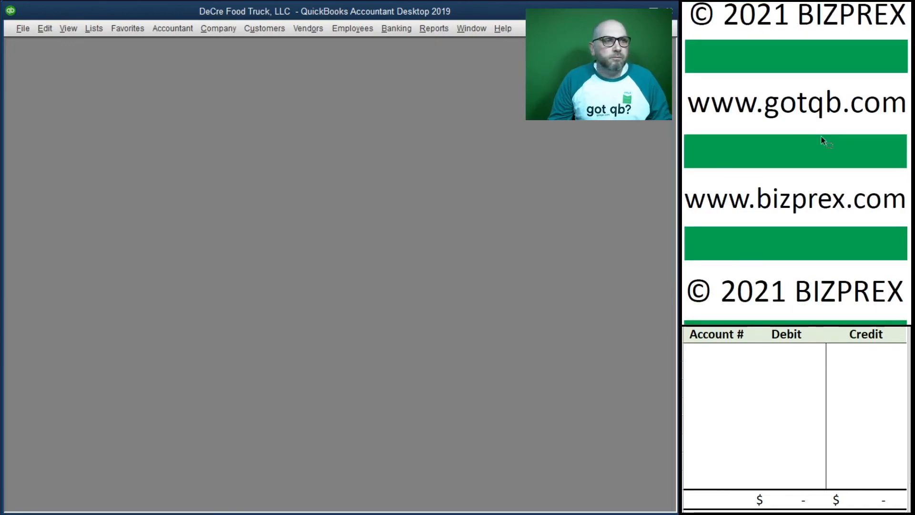